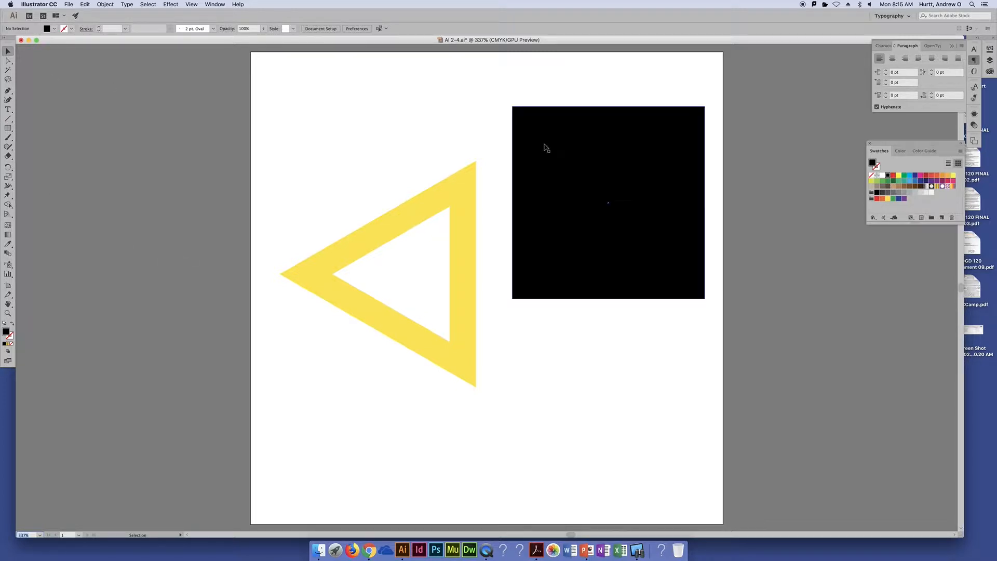
- Move the yellow triangle off the artboard beside its right edge and place the black square in the middle of the artboard
{"action": "left_click", "coordinate": [605, 188]}
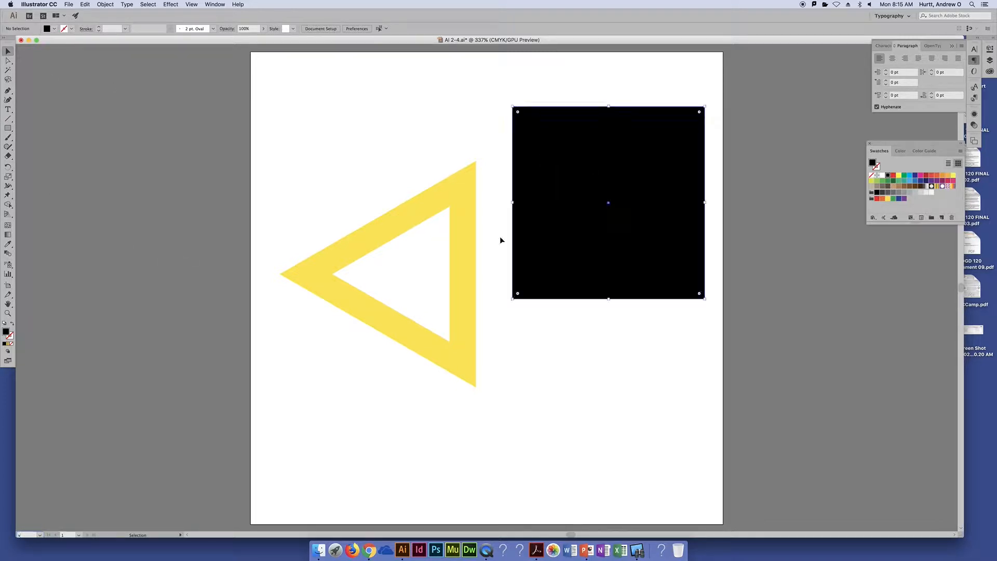
{"action": "left_click", "coordinate": [459, 221]}
{"action": "left_click_drag", "start_coordinate": [464, 253], "coordinate": [810, 347]}
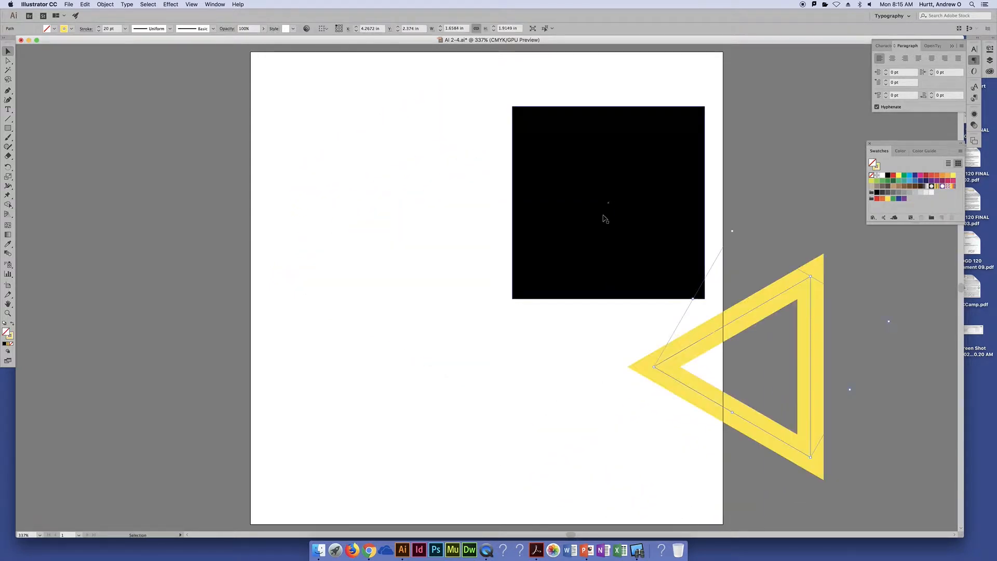
{"action": "left_click_drag", "start_coordinate": [605, 217], "coordinate": [480, 284]}
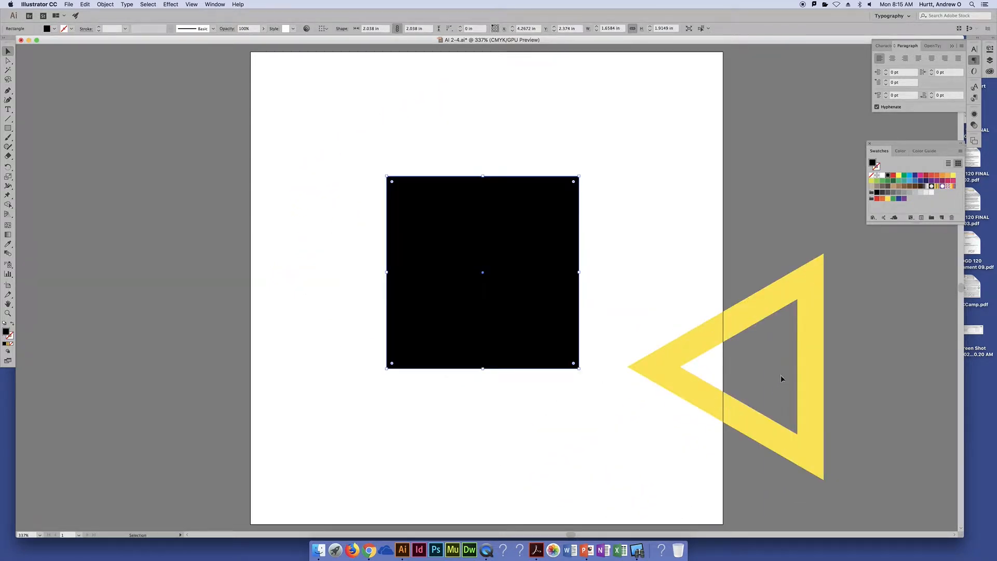
{"action": "left_click_drag", "start_coordinate": [769, 305], "coordinate": [874, 284]}
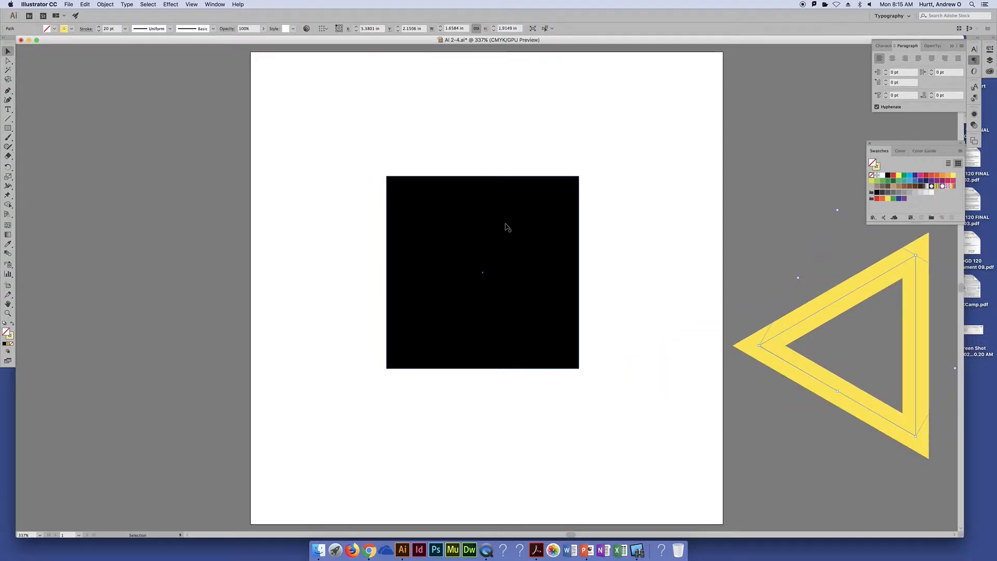
{"action": "left_click", "coordinate": [445, 149]}
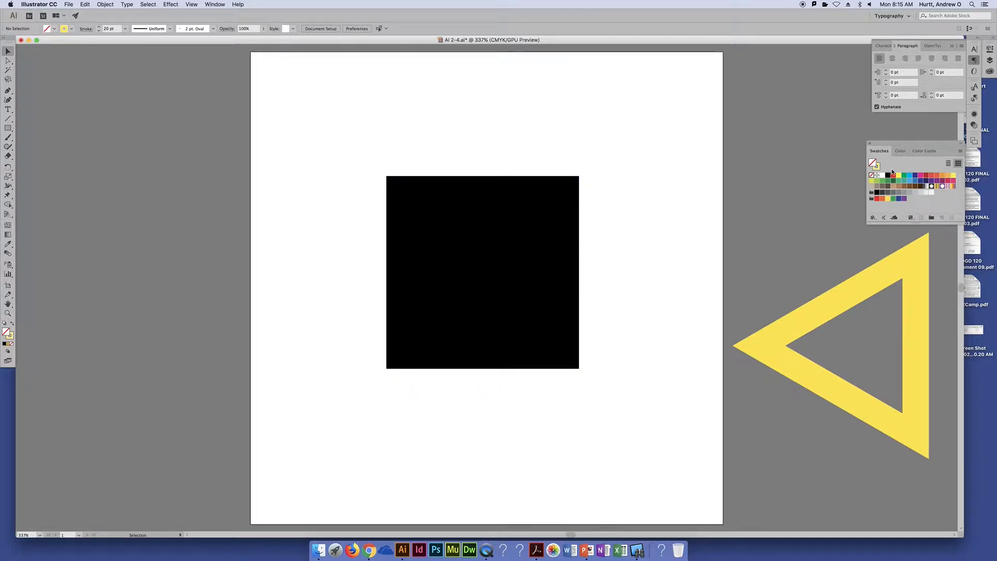
- Try pattern and gradient swatches on the square's fill, settling on the yellow, red and blue linear gradient
{"action": "left_click", "coordinate": [513, 229]}
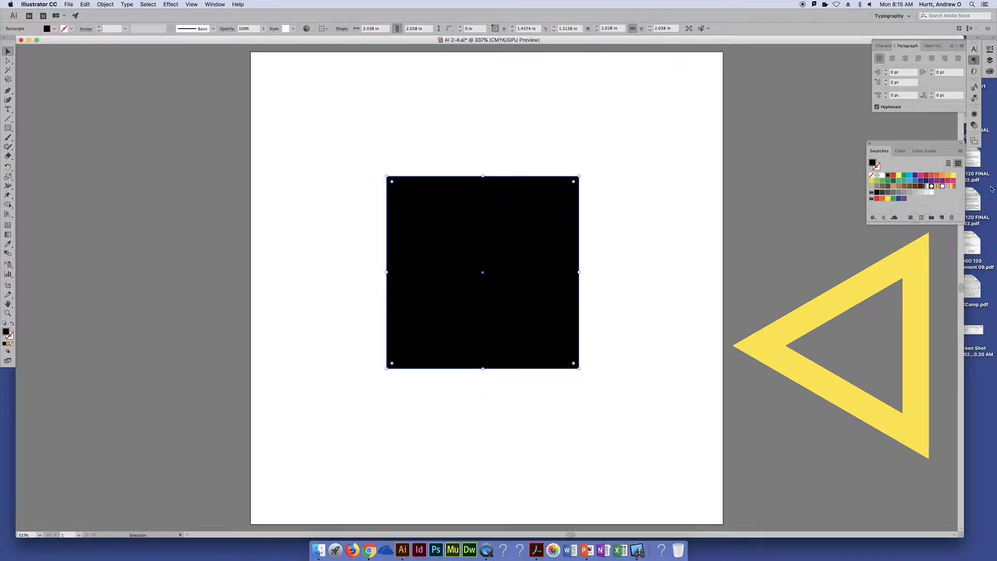
{"action": "left_click", "coordinate": [954, 186]}
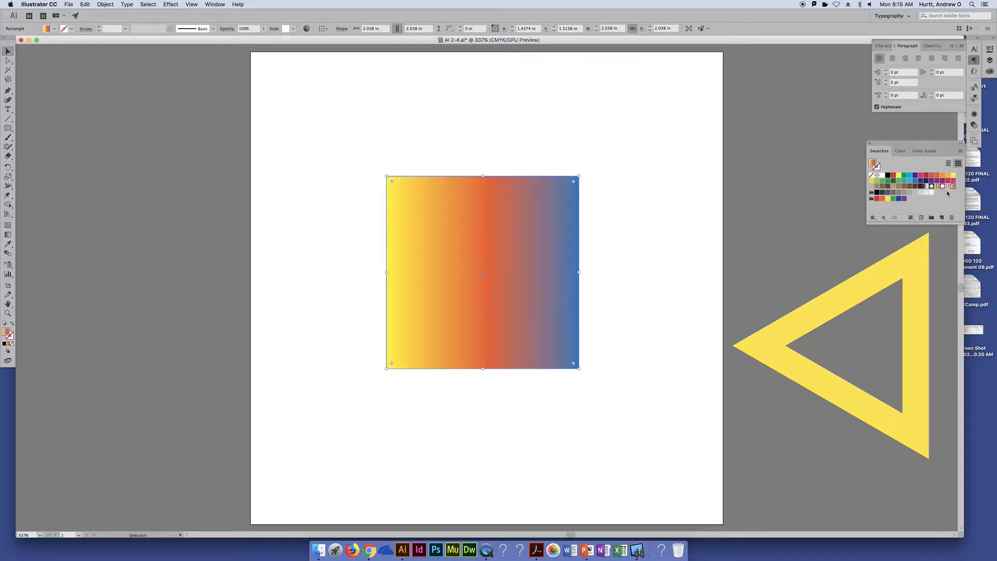
{"action": "left_click", "coordinate": [948, 186]}
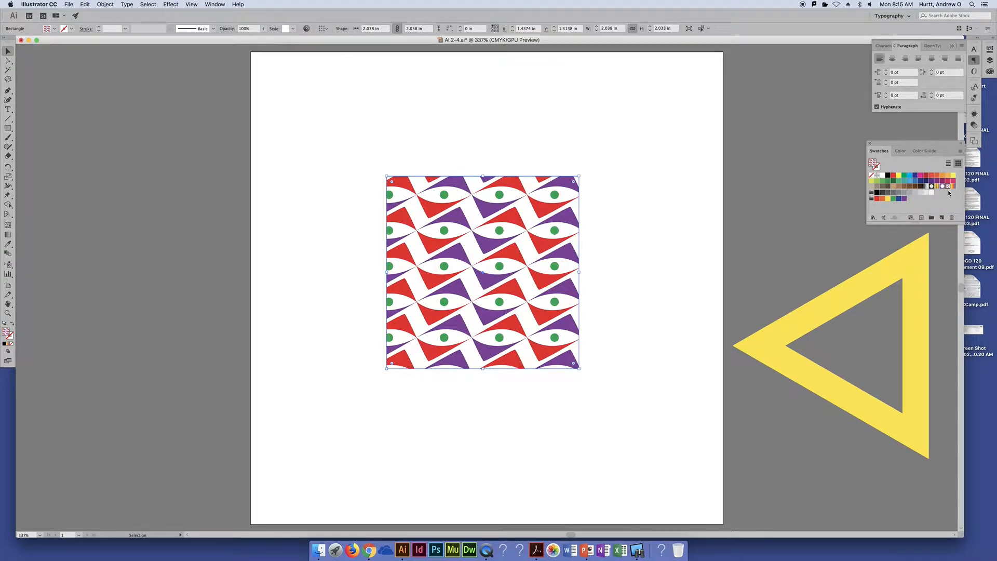
{"action": "left_click", "coordinate": [938, 187]}
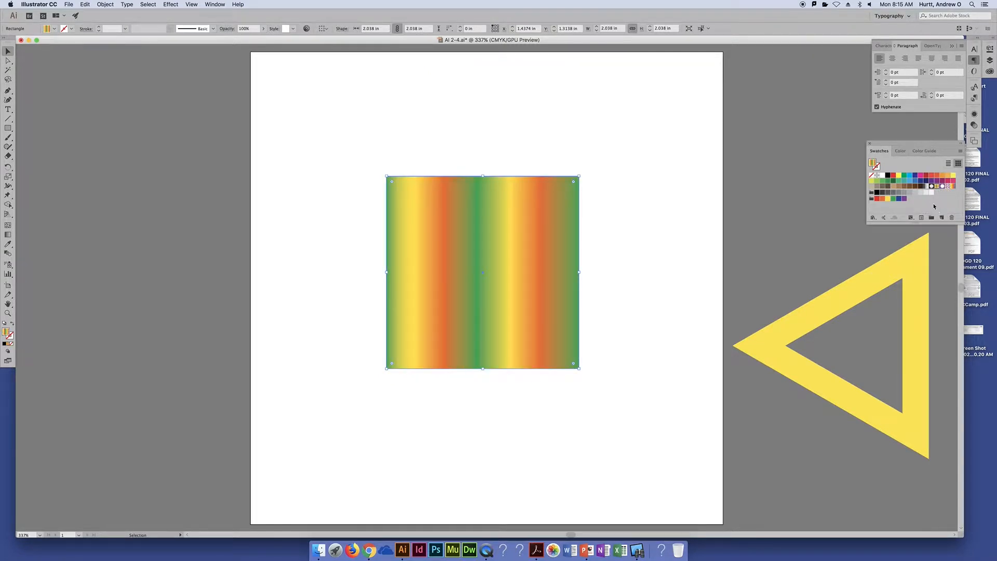
{"action": "left_click", "coordinate": [927, 186]}
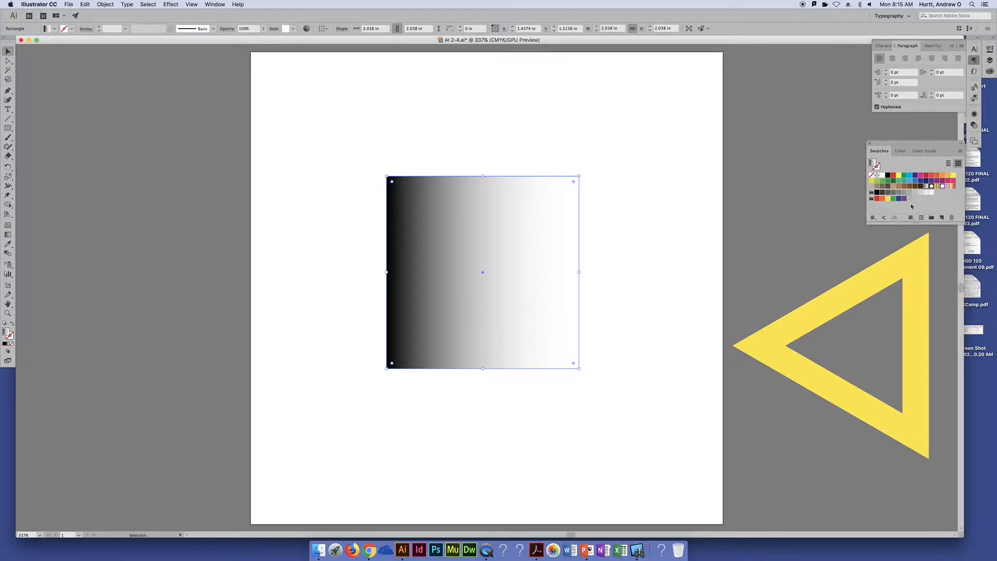
{"action": "left_click", "coordinate": [953, 186]}
- Open the Metals gradient swatch library, place it clear of the square and make it taller
{"action": "left_click", "coordinate": [208, 4]}
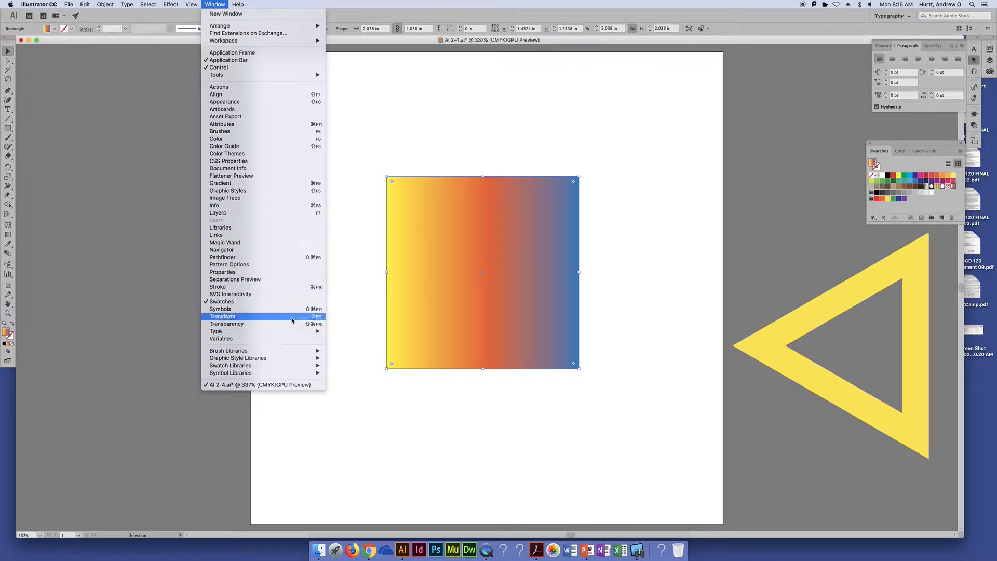
{"action": "mouse_move", "coordinate": [297, 359]}
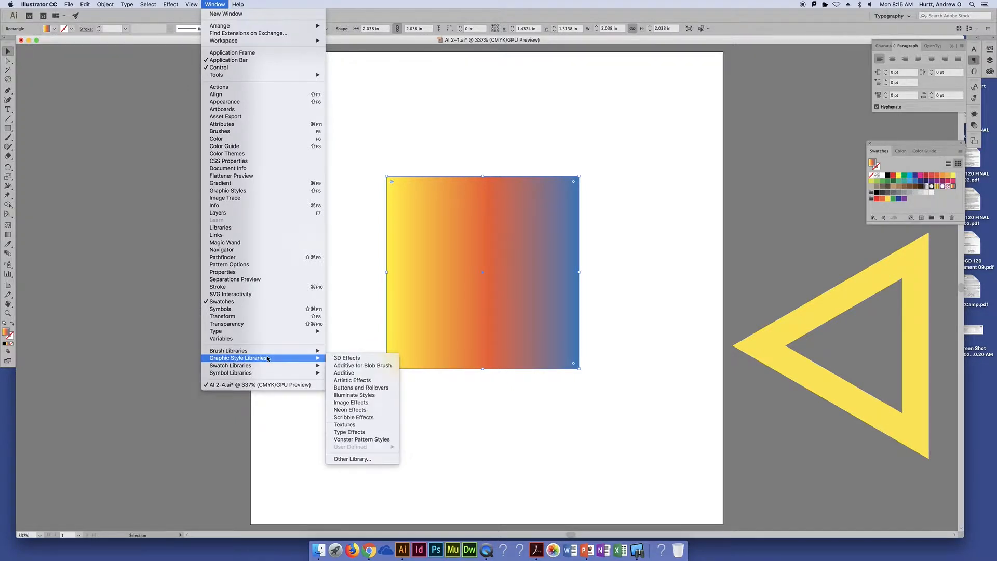
{"action": "mouse_move", "coordinate": [270, 375]}
{"action": "mouse_move", "coordinate": [266, 352]}
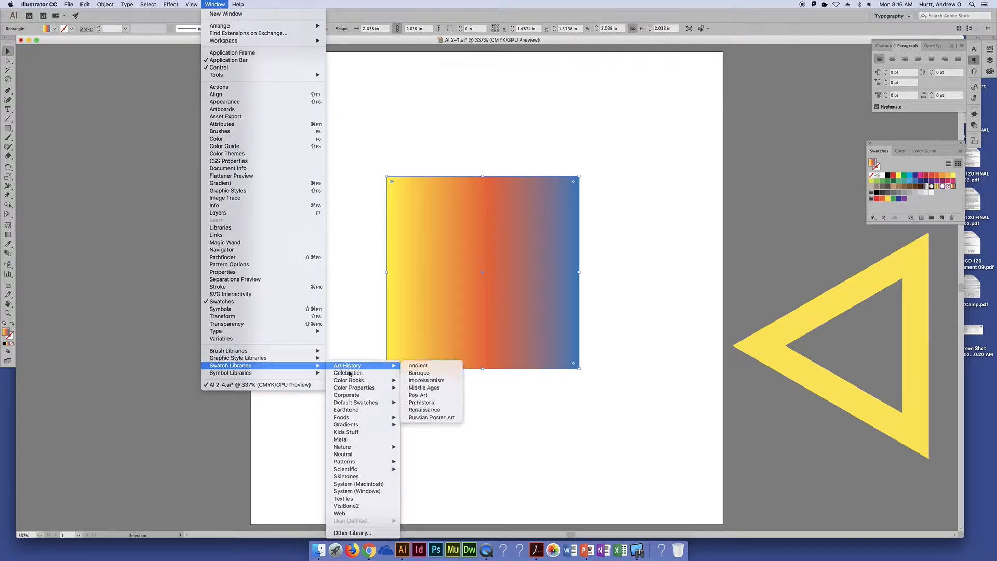
{"action": "mouse_move", "coordinate": [362, 427]}
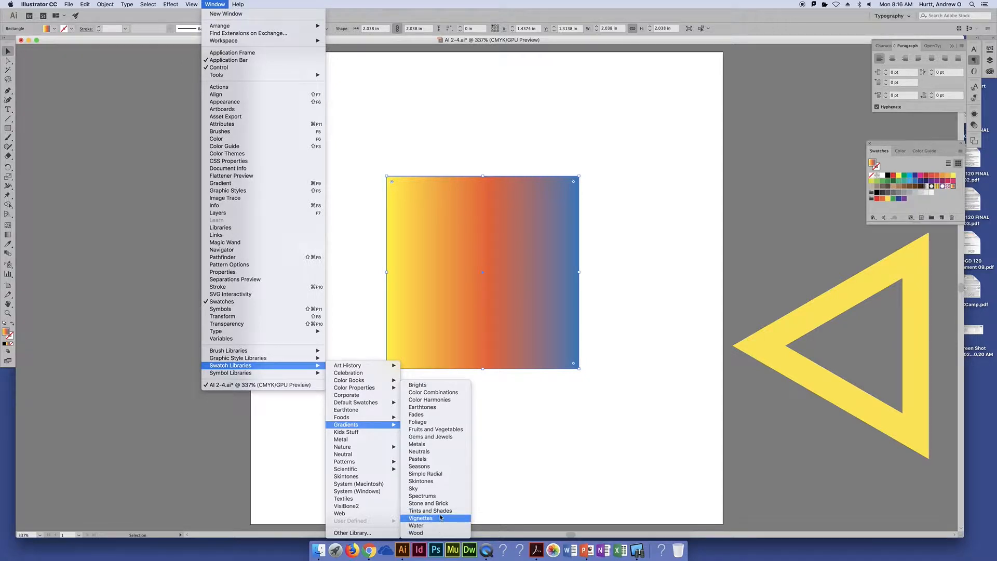
{"action": "left_click", "coordinate": [425, 447]}
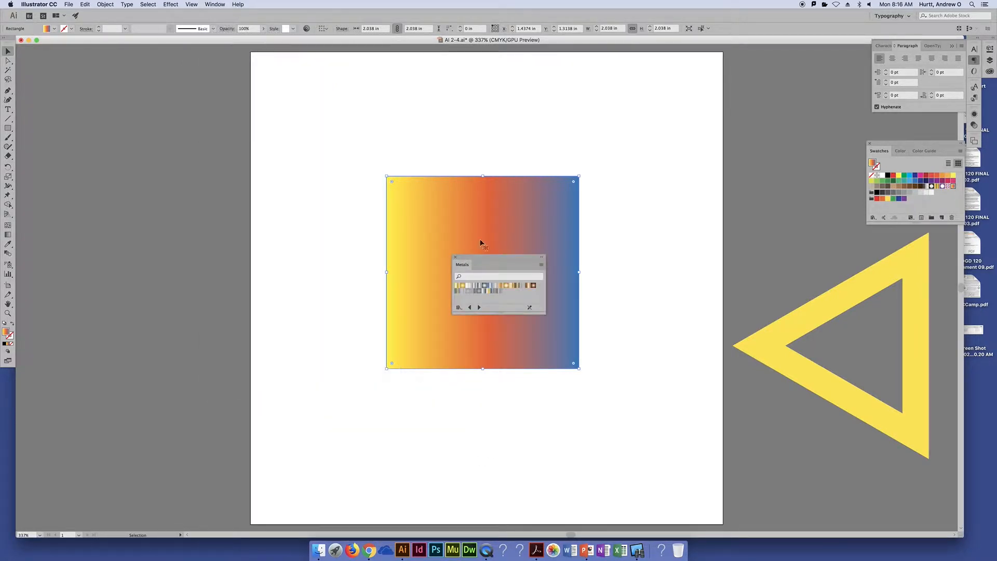
{"action": "left_click_drag", "start_coordinate": [493, 259], "coordinate": [713, 153]}
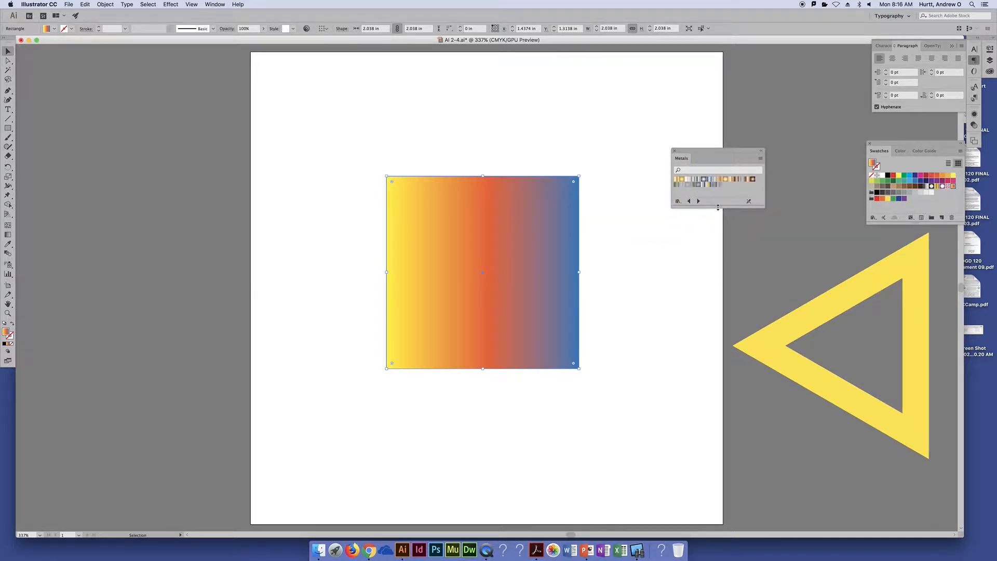
{"action": "left_click_drag", "start_coordinate": [722, 208], "coordinate": [723, 238]}
- Try several metallic gradients on the square, undo back to the yellow, red and blue gradient, and close the Metals library
{"action": "left_click", "coordinate": [676, 180]}
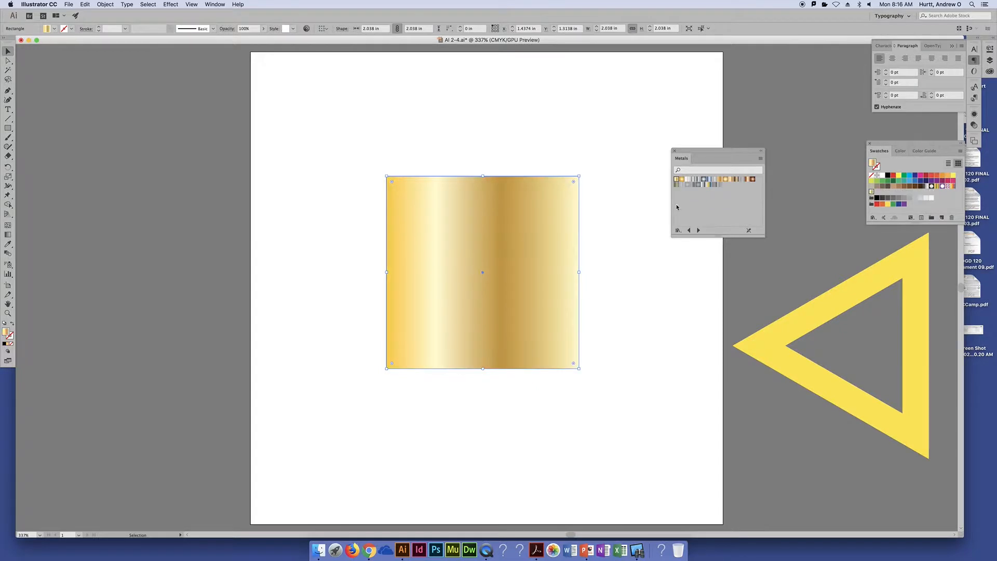
{"action": "left_click", "coordinate": [681, 179]}
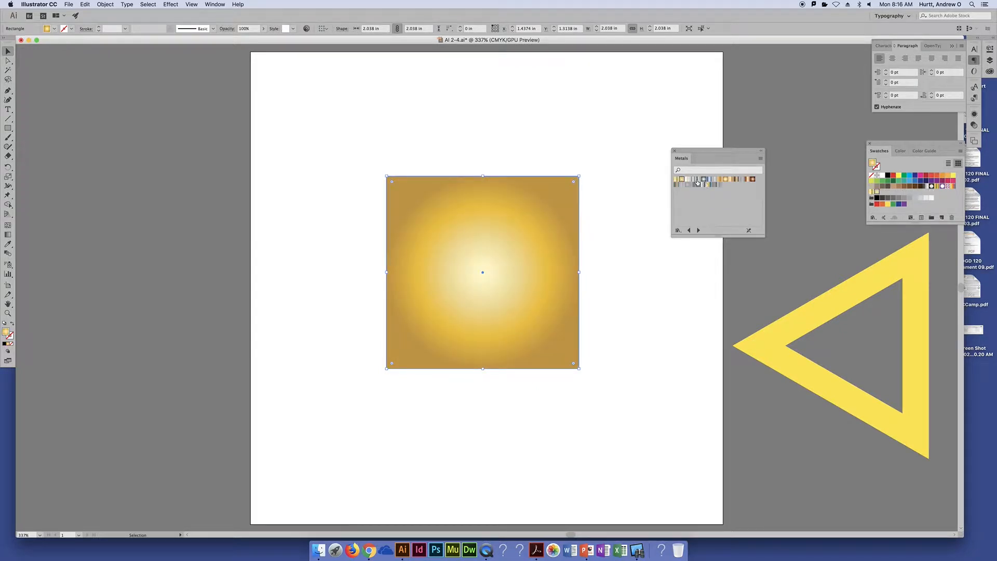
{"action": "left_click", "coordinate": [700, 185]}
{"action": "left_click", "coordinate": [709, 185]}
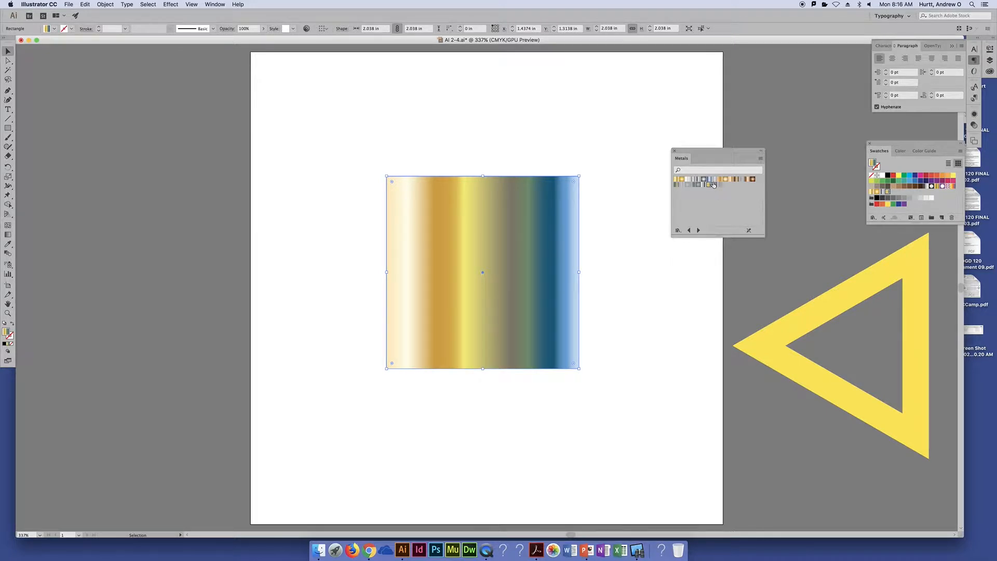
{"action": "left_click", "coordinate": [714, 180]}
{"action": "left_click", "coordinate": [694, 181]}
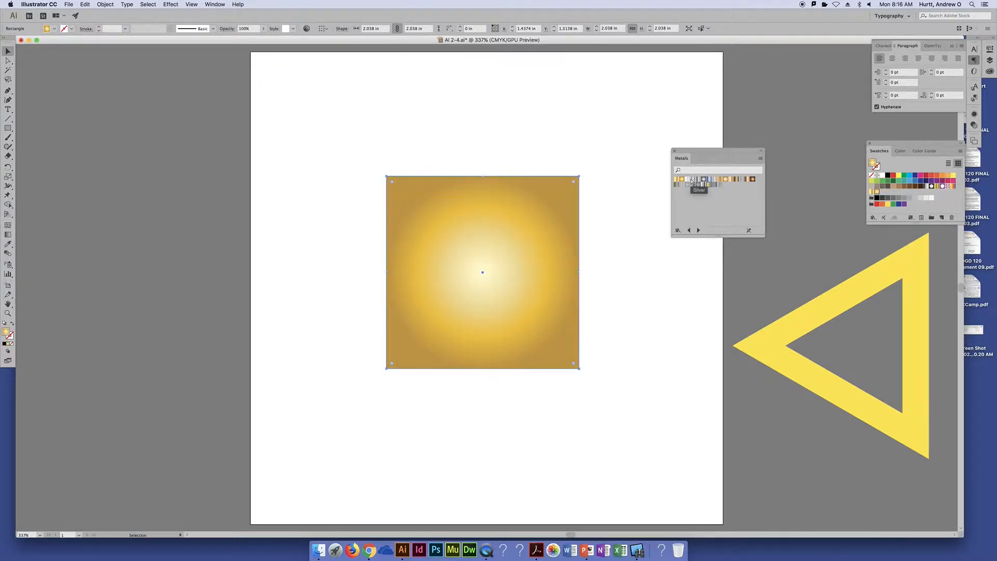
{"action": "left_click", "coordinate": [692, 180]}
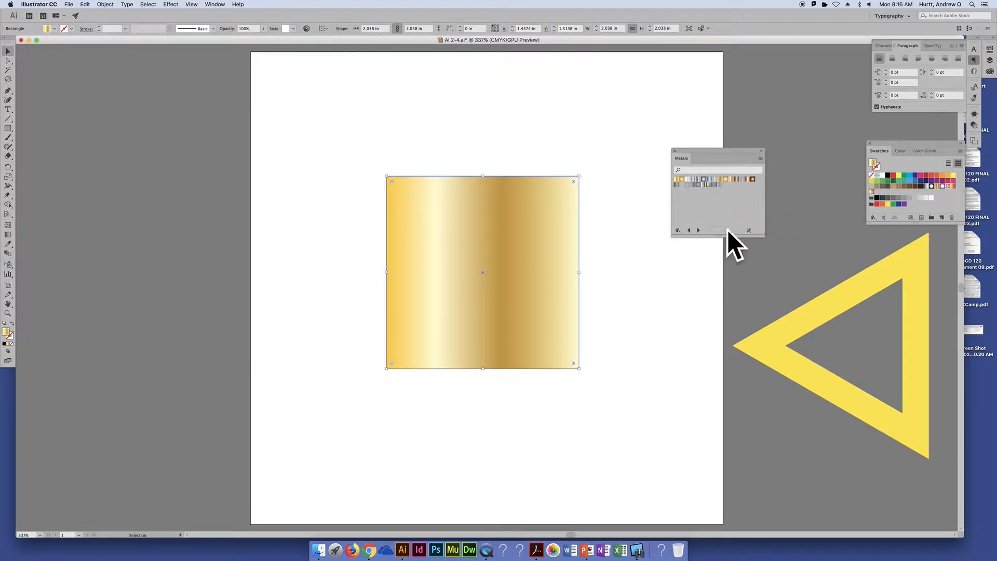
{"action": "key", "text": "super+z"}
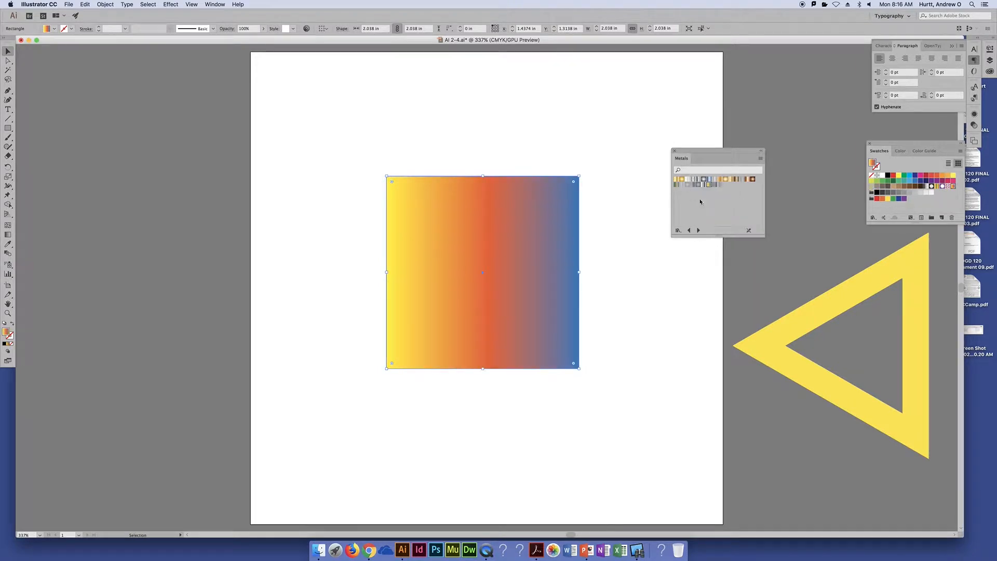
{"action": "left_click", "coordinate": [674, 151]}
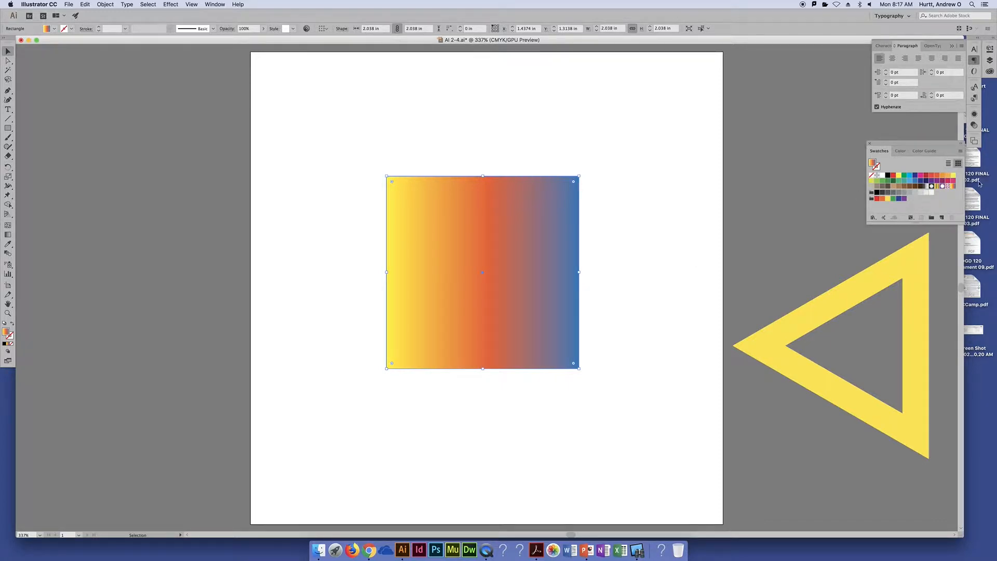
- Show the gradient settings below the swatches and change the square's gradient type to Radial
{"action": "left_click", "coordinate": [213, 4]}
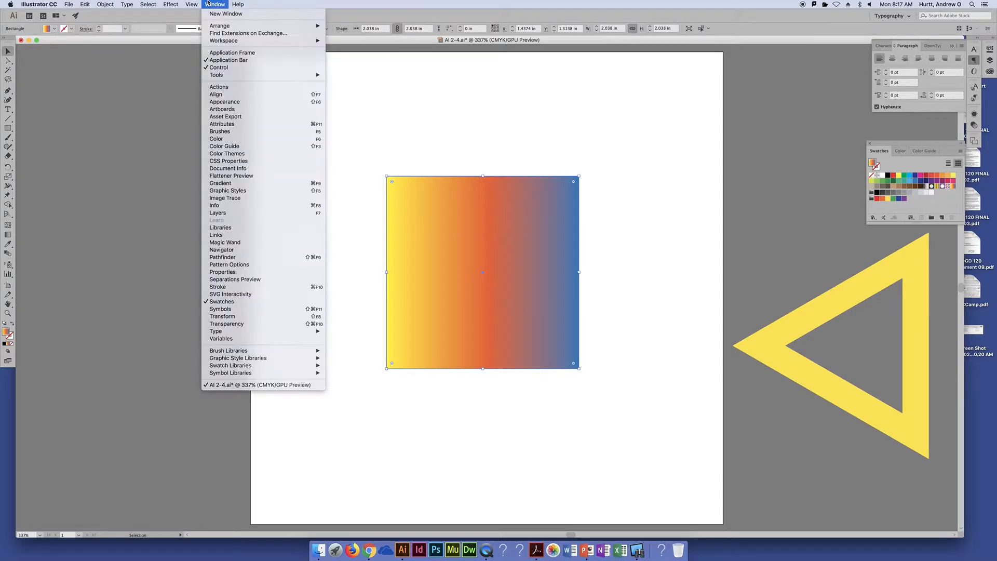
{"action": "left_click", "coordinate": [250, 184]}
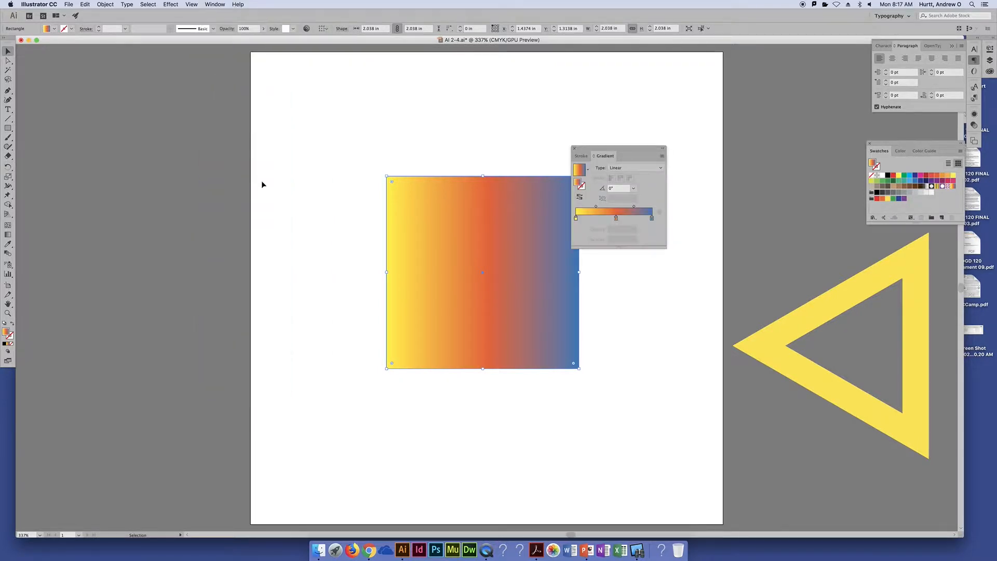
{"action": "left_click_drag", "start_coordinate": [622, 150], "coordinate": [919, 230]}
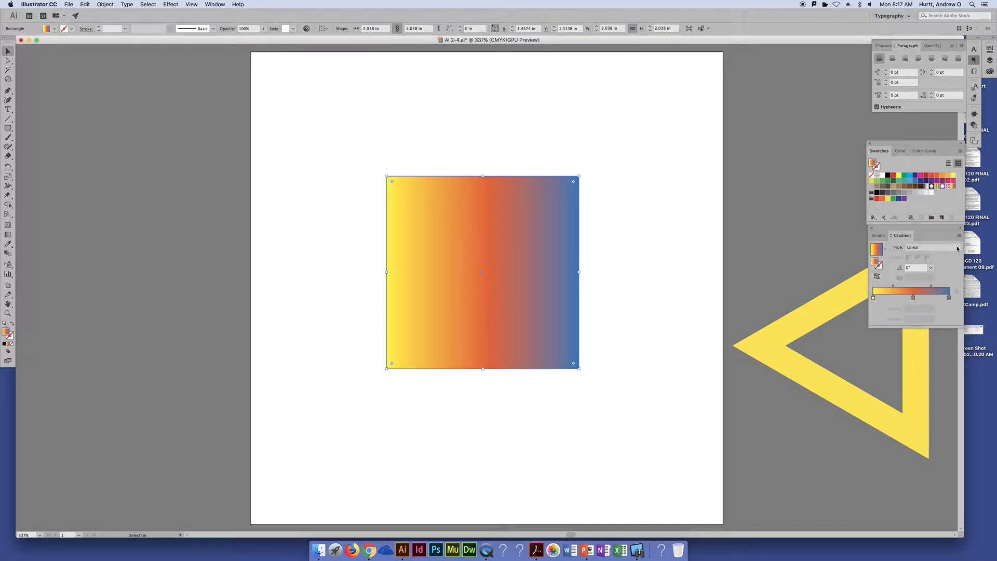
{"action": "left_click", "coordinate": [958, 249]}
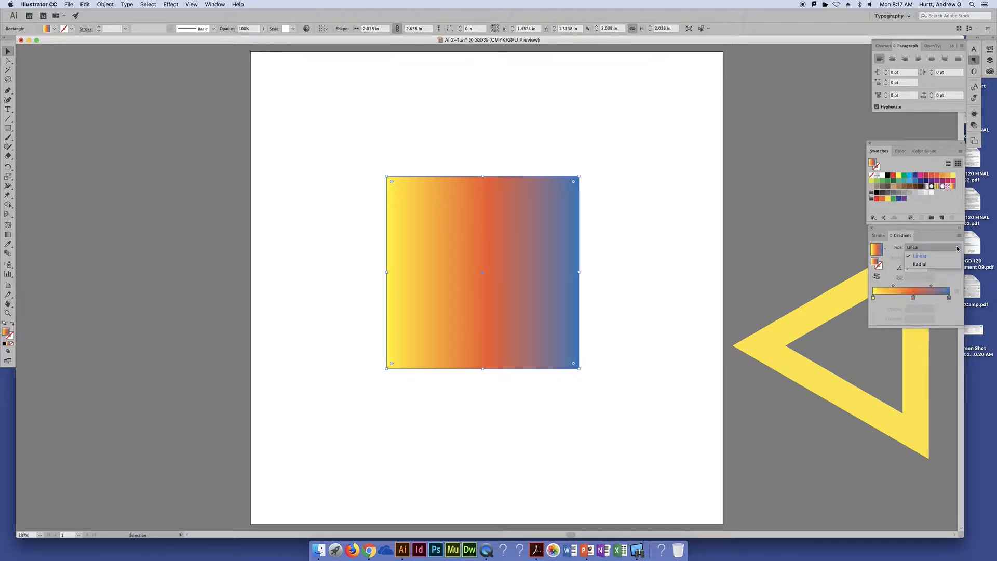
{"action": "left_click", "coordinate": [928, 266]}
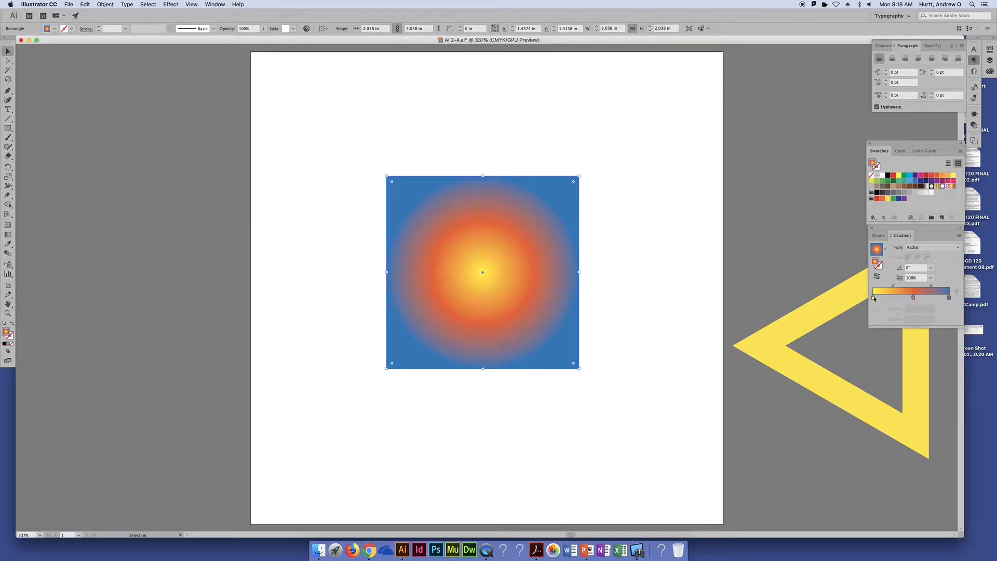
- Try the yellow color stop at about 16%, return it to the start of the gradient, and shift the red stop slightly outward
{"action": "left_click", "coordinate": [890, 298]}
{"action": "mouse_move", "coordinate": [889, 298]}
{"action": "left_mouse_down"}
{"action": "mouse_move", "coordinate": [878, 306]}
{"action": "mouse_move", "coordinate": [893, 299]}
{"action": "left_mouse_up"}
{"action": "left_click_drag", "start_coordinate": [894, 299], "coordinate": [886, 300]}
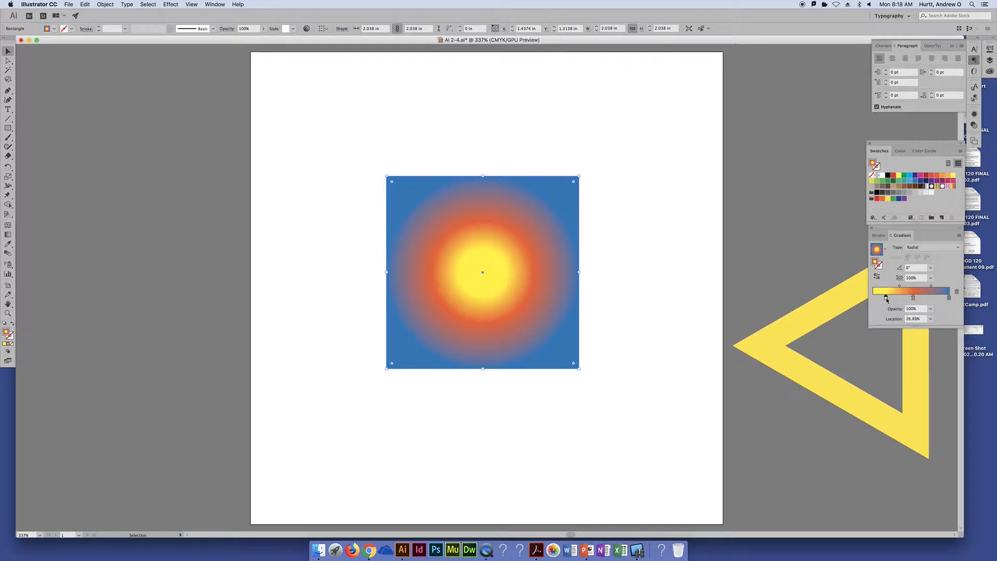
{"action": "left_click", "coordinate": [893, 301]}
{"action": "left_click_drag", "start_coordinate": [894, 344], "coordinate": [894, 346]}
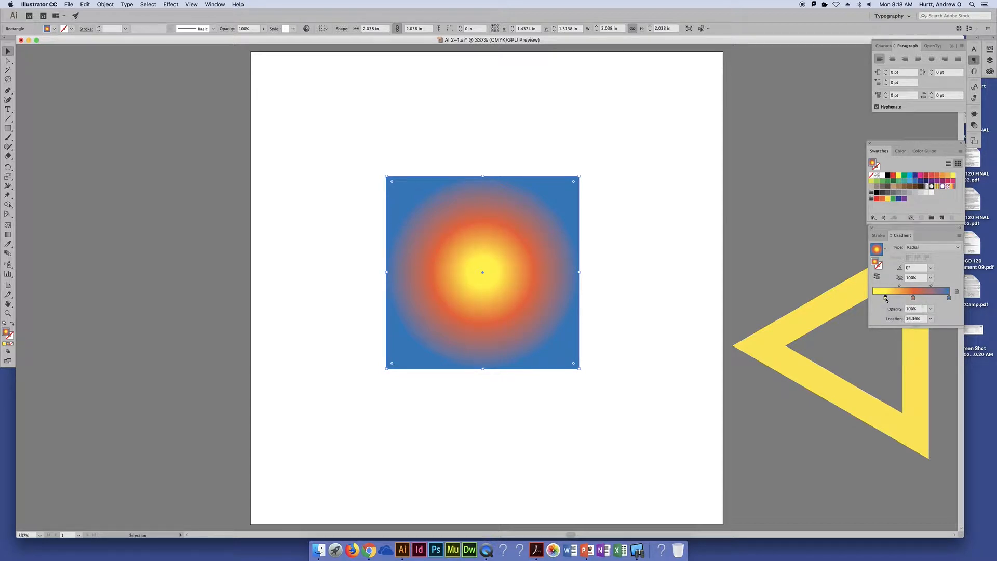
{"action": "left_click_drag", "start_coordinate": [886, 299], "coordinate": [916, 298]}
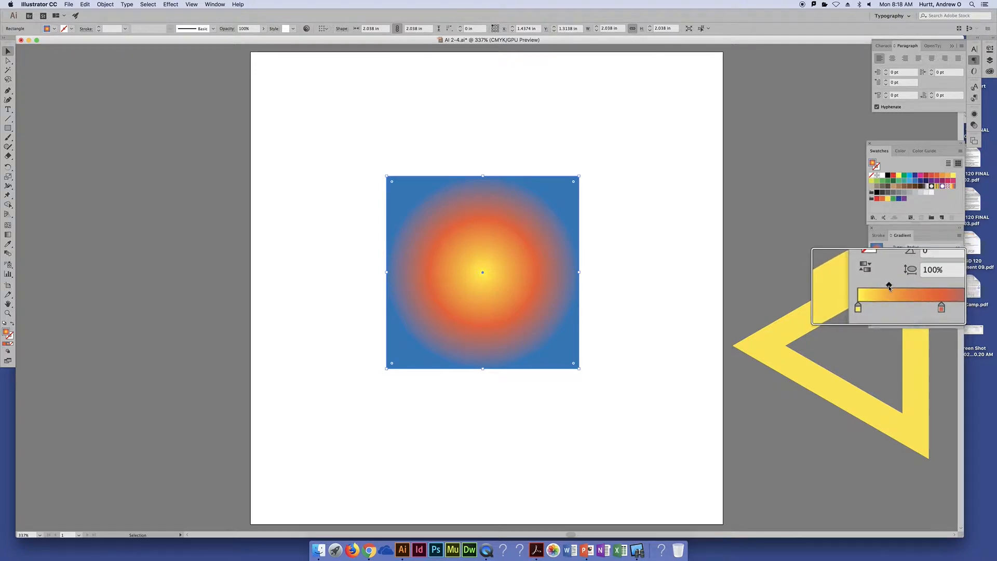
- Move the midpoint between the yellow and red stops toward yellow and set its location to 25%
{"action": "left_click_drag", "start_coordinate": [893, 286], "coordinate": [887, 285]}
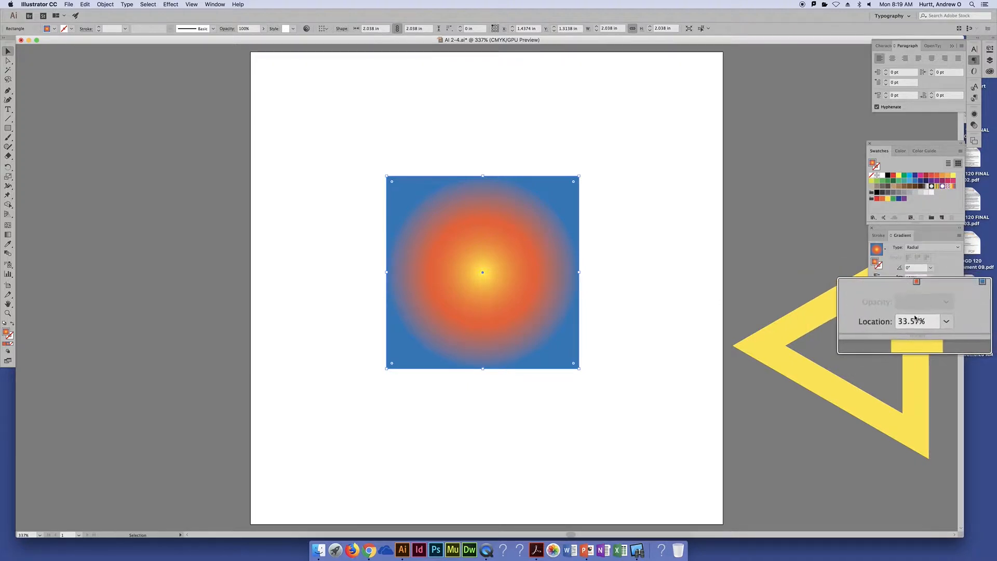
{"action": "double_click", "coordinate": [916, 319]}
{"action": "type", "text": "25"}
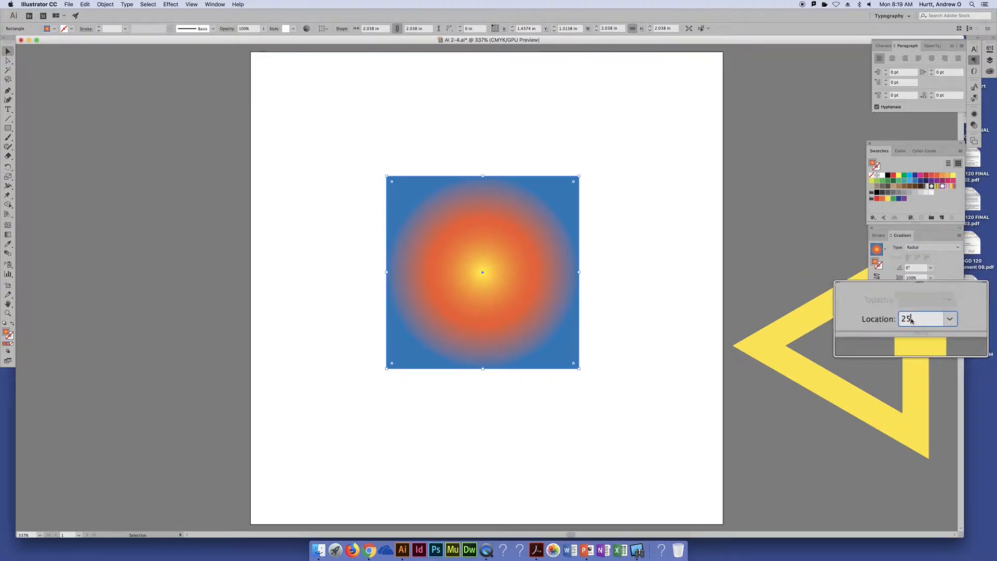
{"action": "key", "text": "Return"}
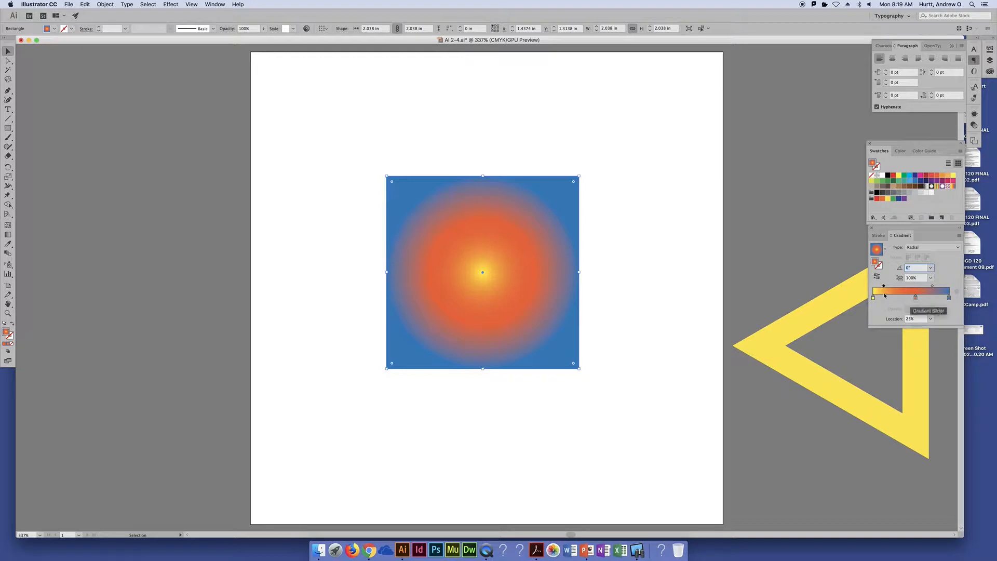
- Try the midpoint between the yellow and red stops at a location of 13%
{"action": "left_click", "coordinate": [884, 286]}
{"action": "left_click", "coordinate": [913, 320]}
{"action": "type", "text": "13"}
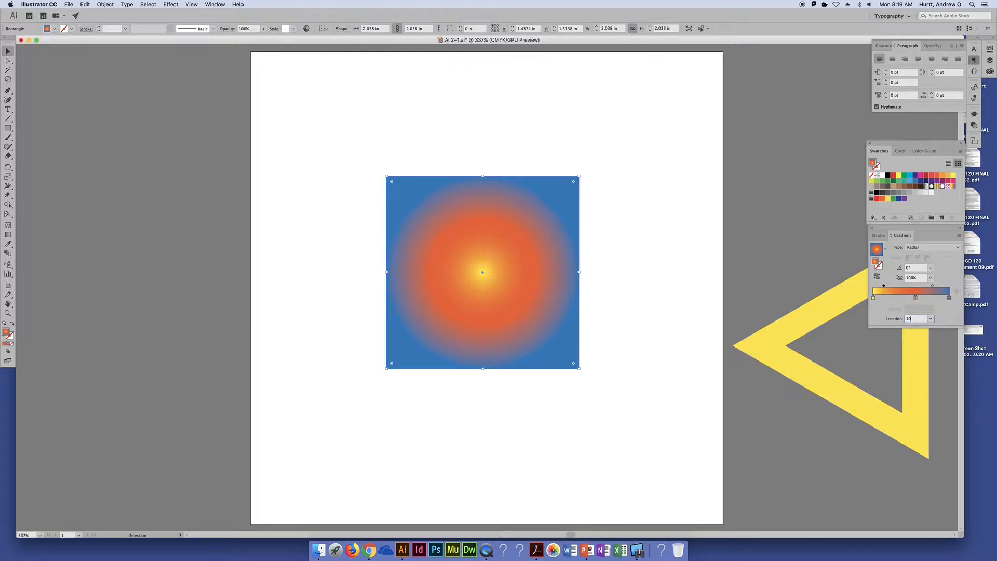
{"action": "key", "text": "Tab"}
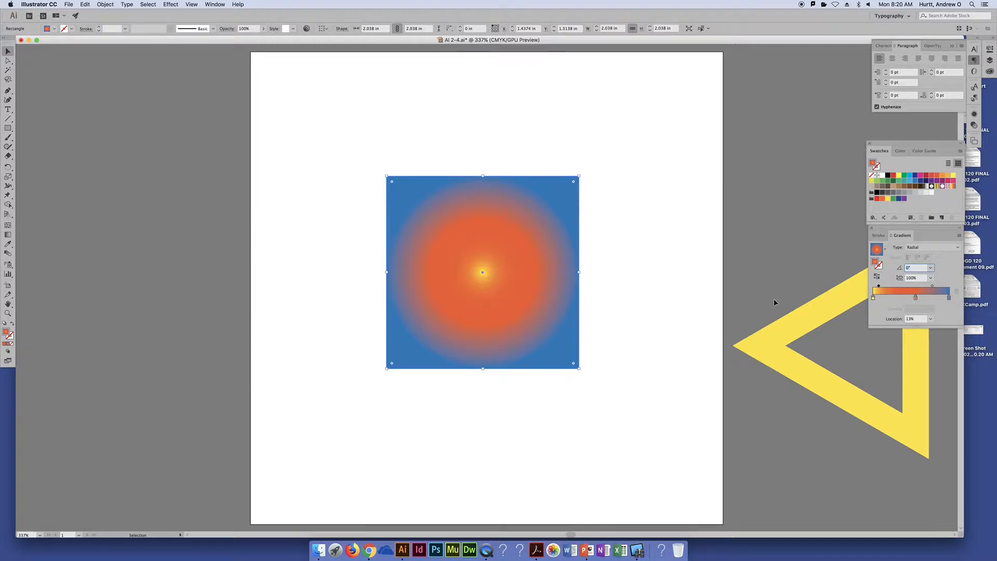
- Set the location of the midpoint between the yellow and red stops to 50%
{"action": "left_click", "coordinate": [916, 319]}
{"action": "type", "text": "50"}
{"action": "key", "text": "Return"}
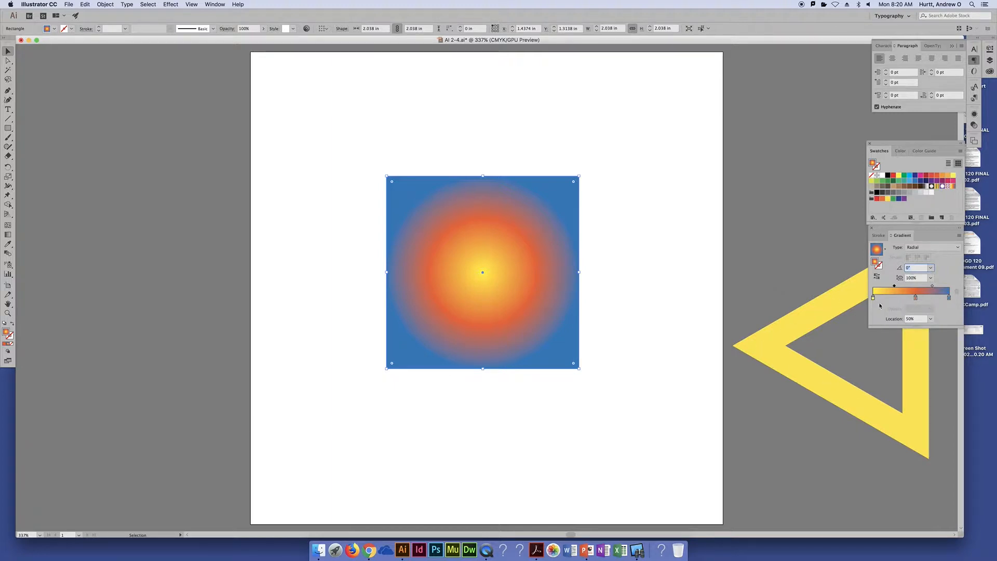
- Shift the midpoint between red and blue slightly toward red, and set the red stop's location to 50%
{"action": "left_click", "coordinate": [933, 287]}
{"action": "left_click_drag", "start_coordinate": [933, 287], "coordinate": [932, 287]}
{"action": "left_click", "coordinate": [916, 298]}
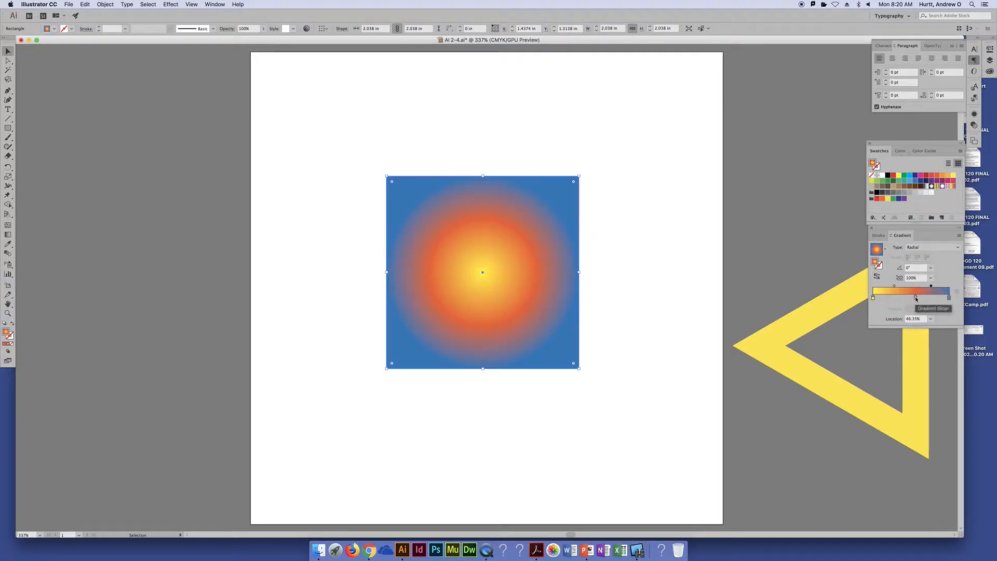
{"action": "mouse_move", "coordinate": [916, 298]}
{"action": "left_mouse_down"}
{"action": "mouse_move", "coordinate": [901, 299]}
{"action": "mouse_move", "coordinate": [916, 298]}
{"action": "left_mouse_up"}
{"action": "left_click", "coordinate": [917, 319]}
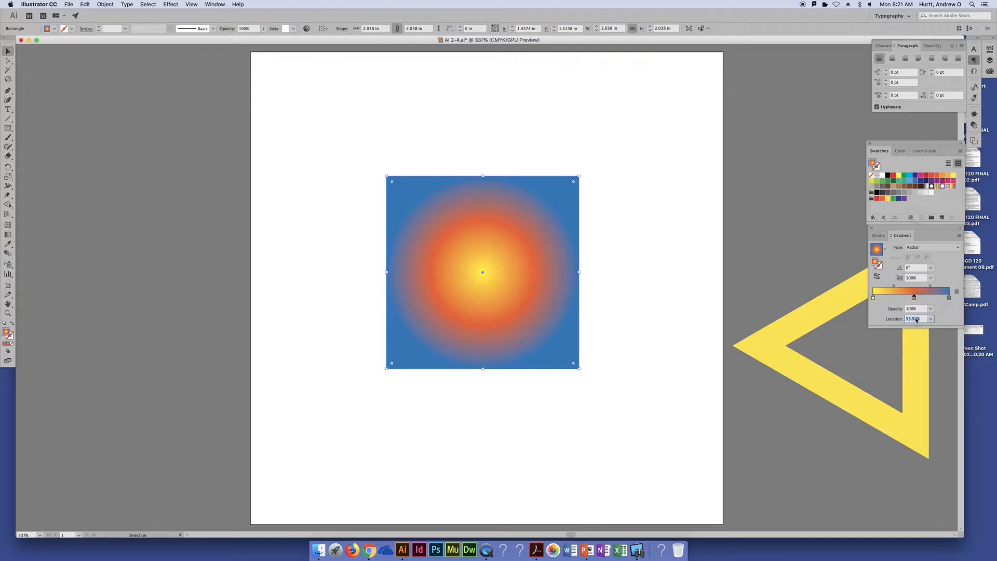
{"action": "type", "text": "50"}
{"action": "key", "text": "Return"}
- Try the red stop at a location of 75% and undo that change
{"action": "type", "text": "75"}
{"action": "key", "text": "Return"}
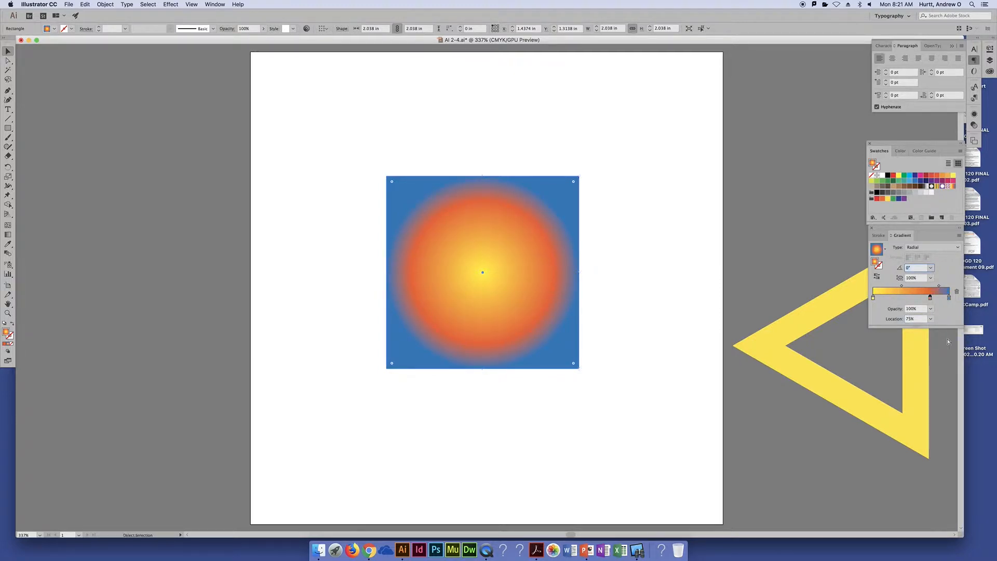
{"action": "key", "text": "super+z"}
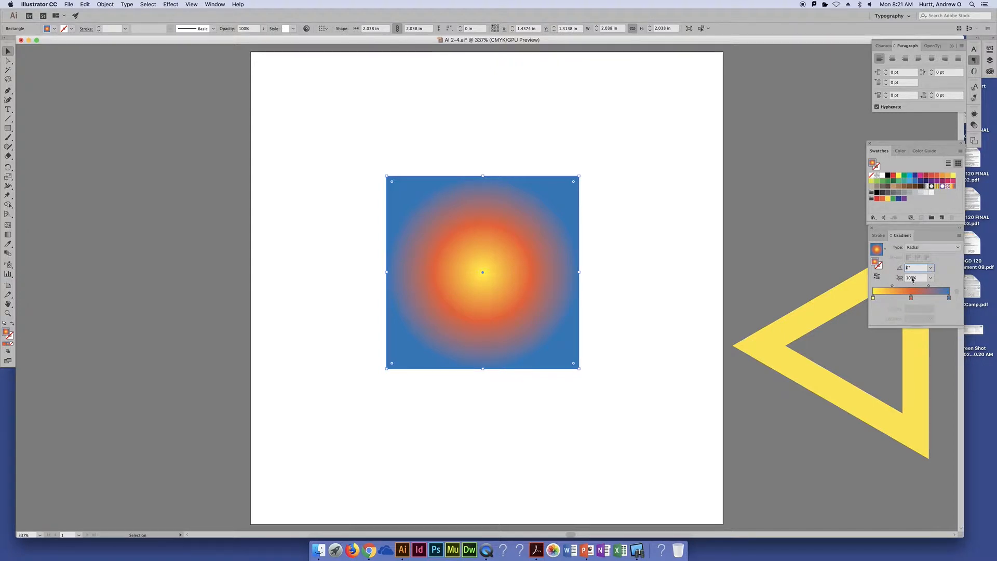
- Change the square's gradient type to Linear, try the red stop at about 29%, and return it slightly past the middle
{"action": "left_click", "coordinate": [933, 247]}
{"action": "left_click", "coordinate": [919, 240]}
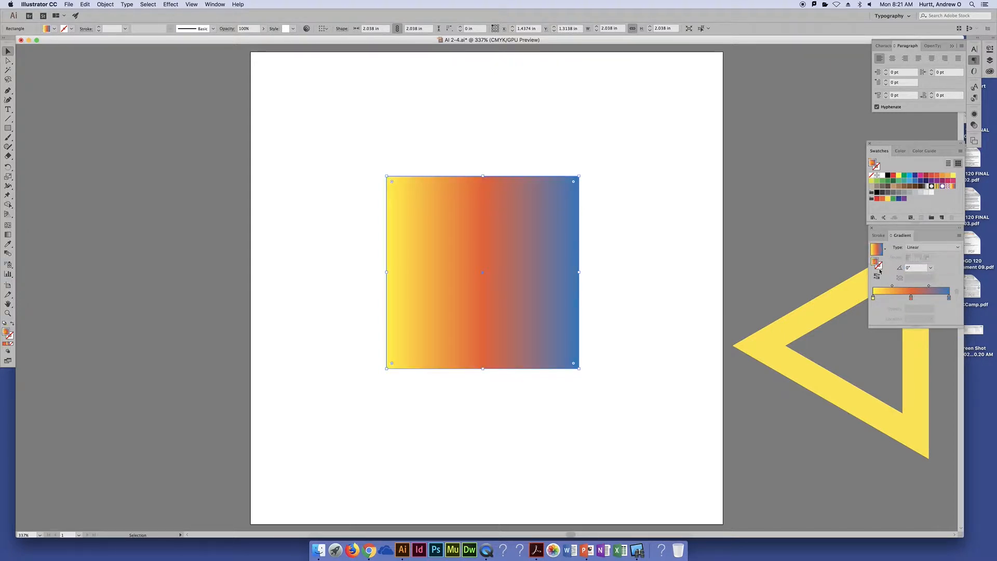
{"action": "mouse_move", "coordinate": [912, 298]}
{"action": "left_mouse_down"}
{"action": "mouse_move", "coordinate": [926, 301]}
{"action": "mouse_move", "coordinate": [896, 303]}
{"action": "left_mouse_up"}
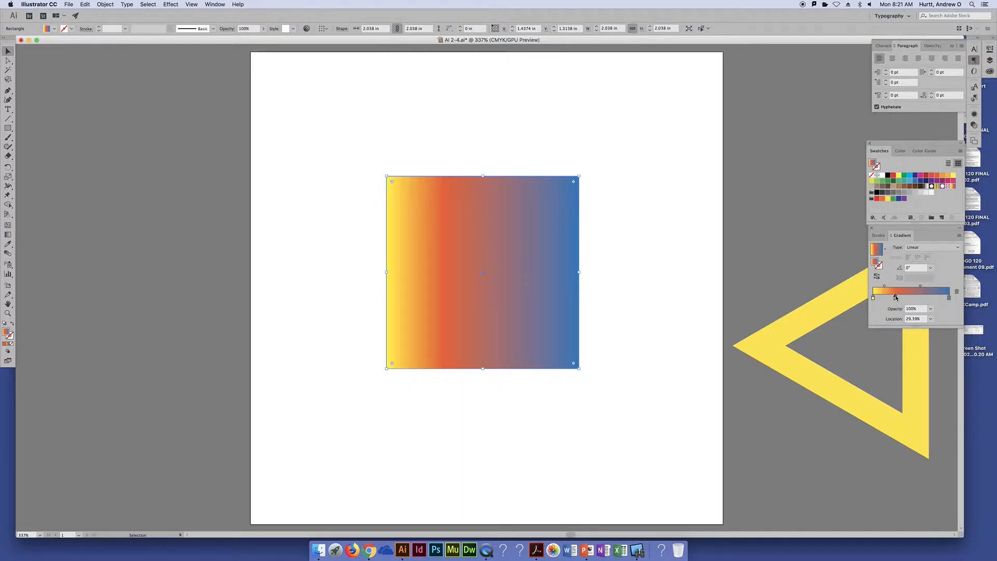
{"action": "mouse_move", "coordinate": [896, 297]}
{"action": "left_mouse_down"}
{"action": "mouse_move", "coordinate": [915, 298]}
{"action": "mouse_move", "coordinate": [889, 286]}
{"action": "left_mouse_up"}
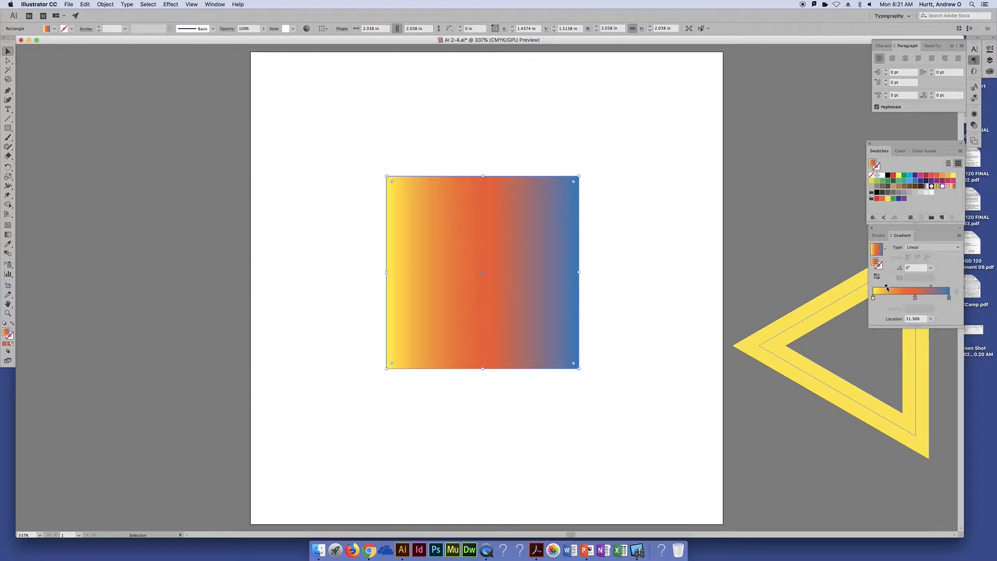
- Try the midpoint between yellow and red close to yellow, at 13%, and deselect the square
{"action": "left_click_drag", "start_coordinate": [887, 287], "coordinate": [886, 286]}
{"action": "left_click_drag", "start_coordinate": [887, 286], "coordinate": [879, 287]}
{"action": "left_click", "coordinate": [343, 165]}
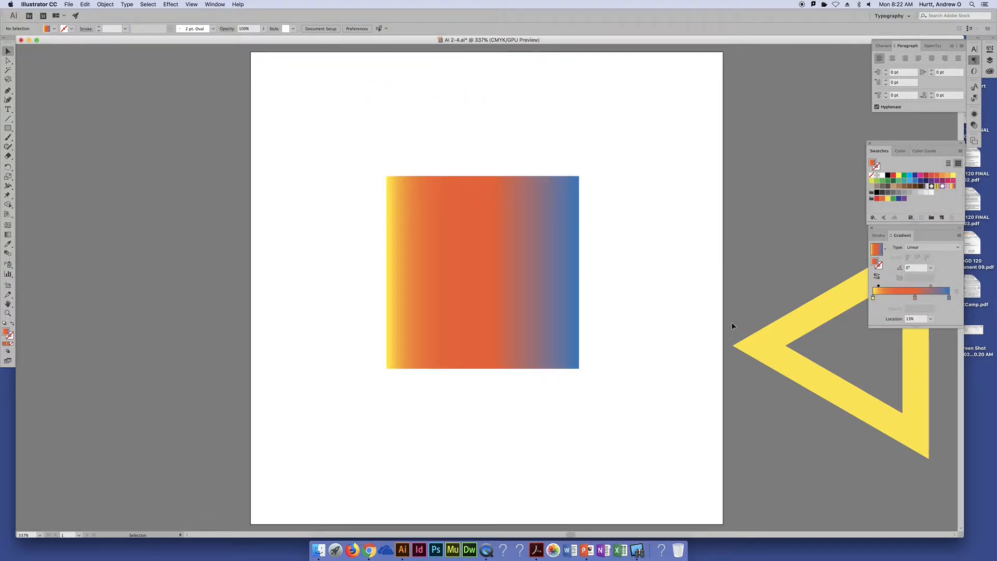
- Reselect the square and set the yellow-to-red midpoint's location back to 50%
{"action": "left_click", "coordinate": [562, 254]}
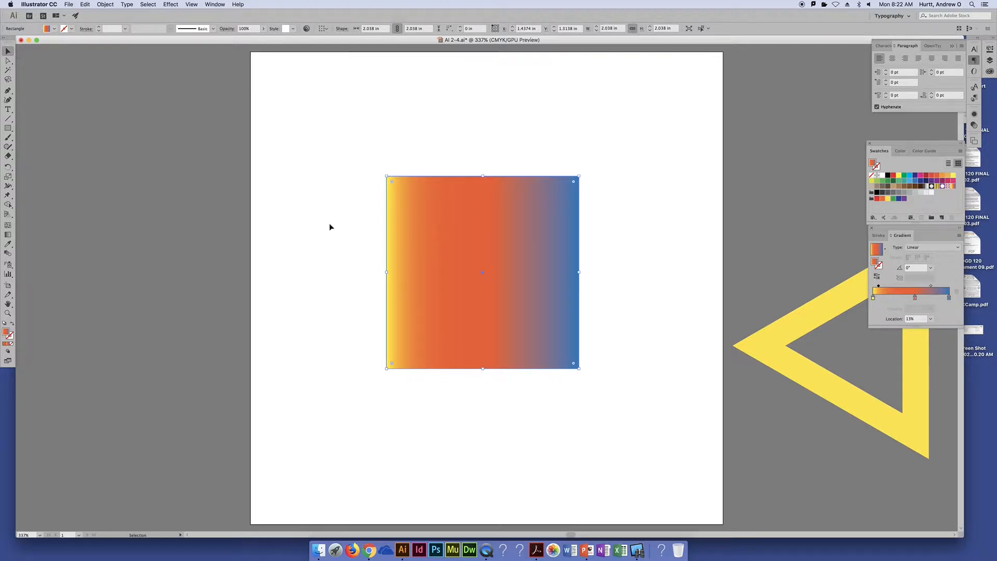
{"action": "double_click", "coordinate": [915, 319]}
{"action": "type", "text": "50"}
{"action": "key", "text": "Tab"}
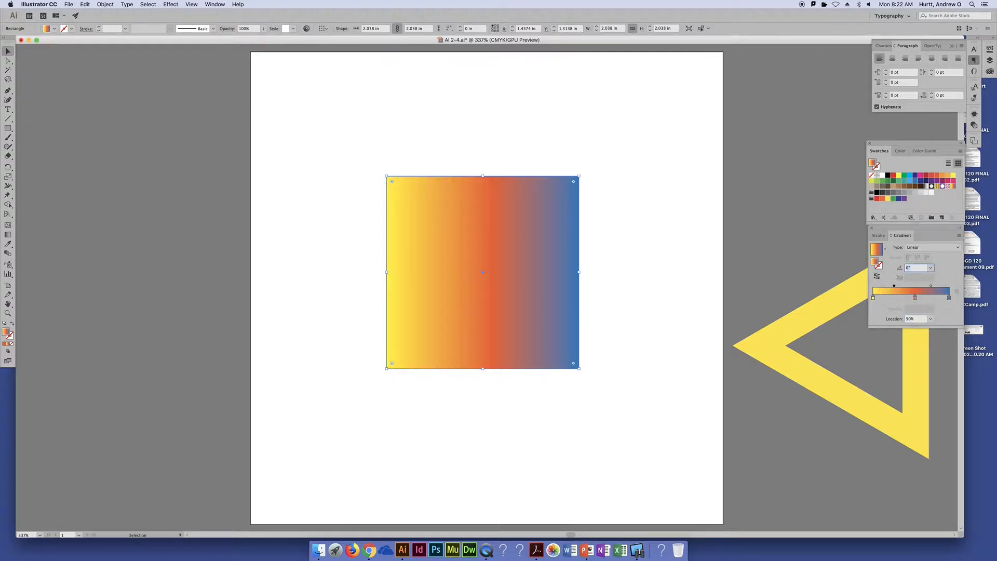
- Recolor the gradient's blue end stop with the light green swatch
{"action": "left_click", "coordinate": [953, 314]}
{"action": "double_click", "coordinate": [949, 298]}
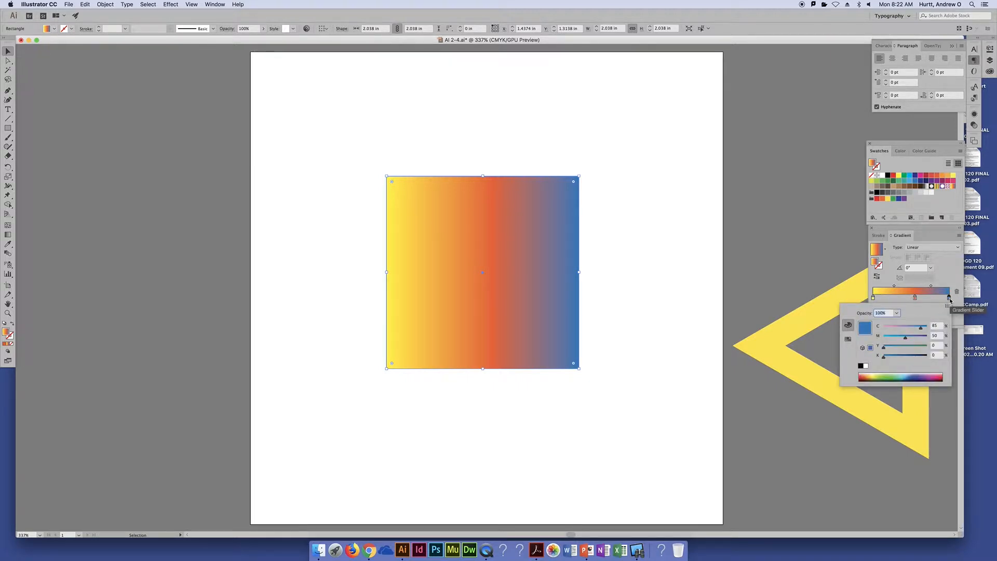
{"action": "left_click", "coordinate": [848, 339]}
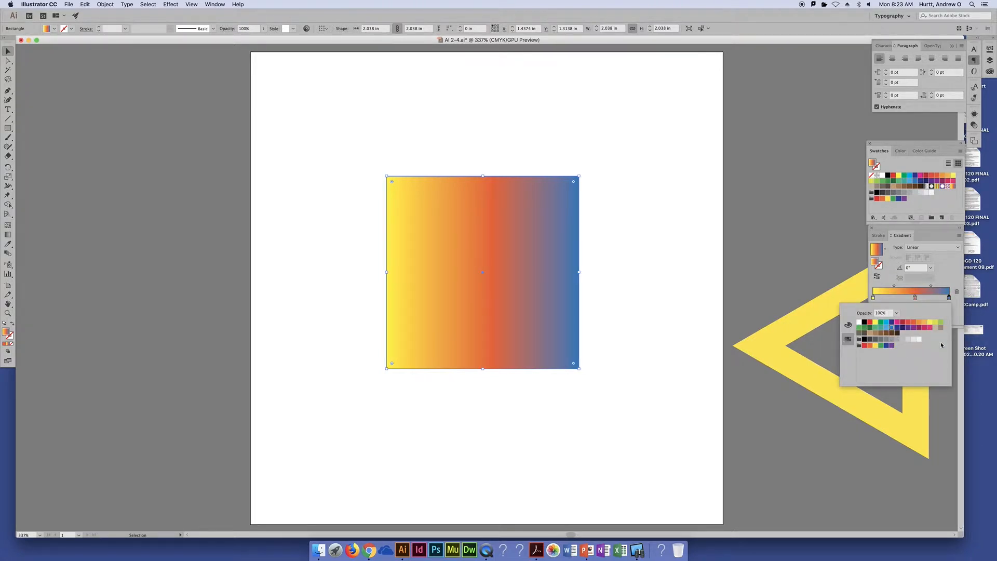
{"action": "left_click", "coordinate": [942, 323]}
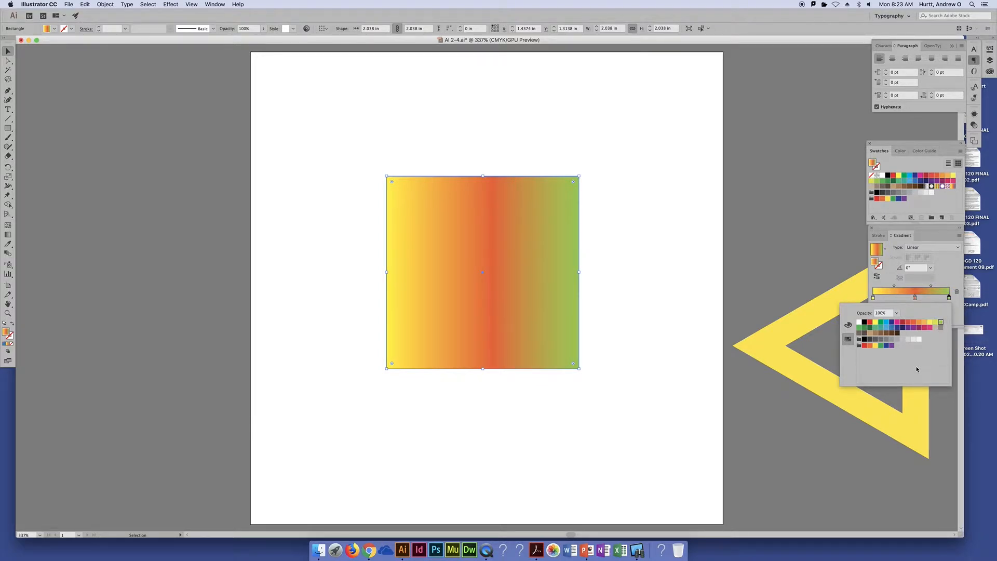
- Try the green stop at 30% opacity and restore it to 100%
{"action": "left_click", "coordinate": [897, 313]}
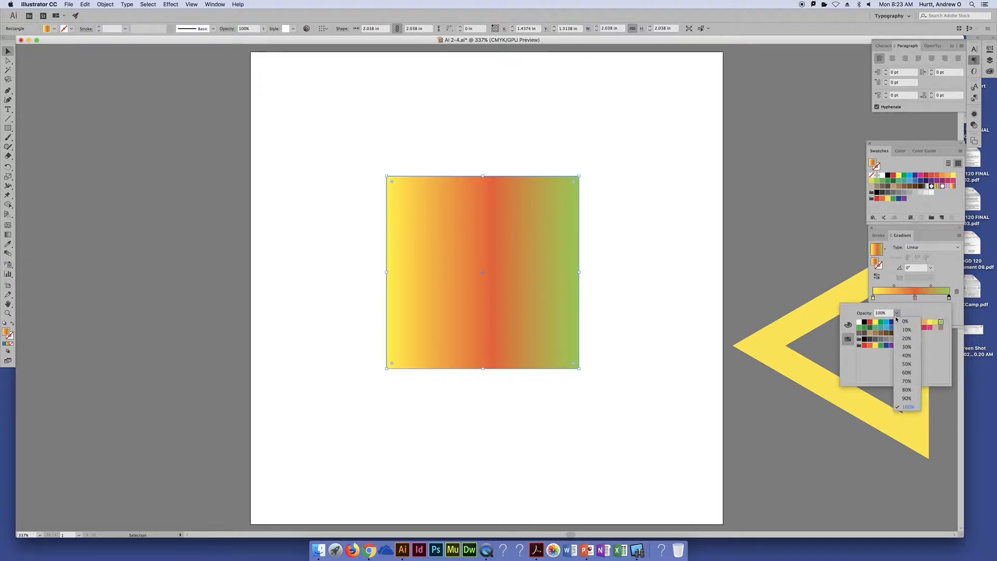
{"action": "left_click", "coordinate": [907, 347]}
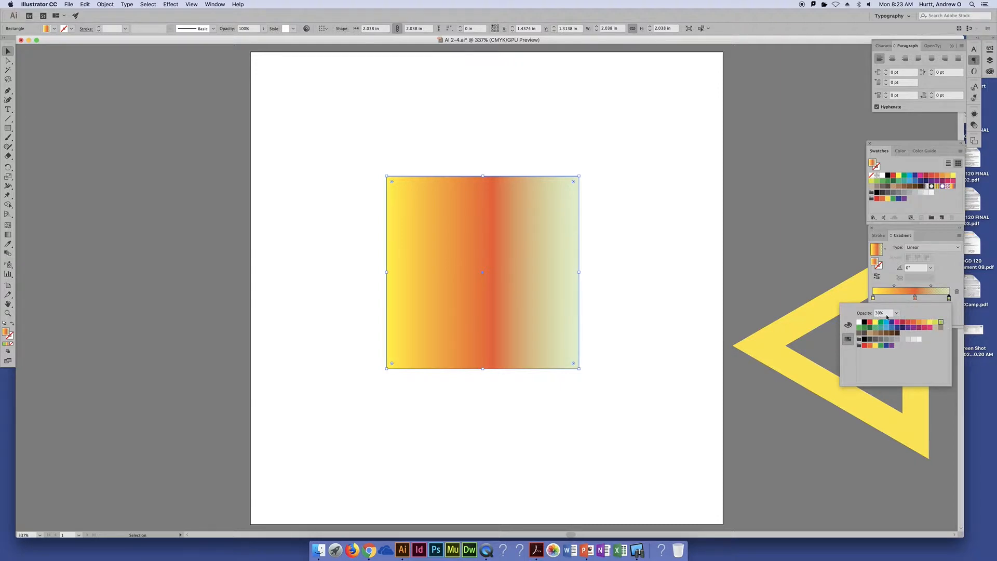
{"action": "left_click", "coordinate": [897, 313]}
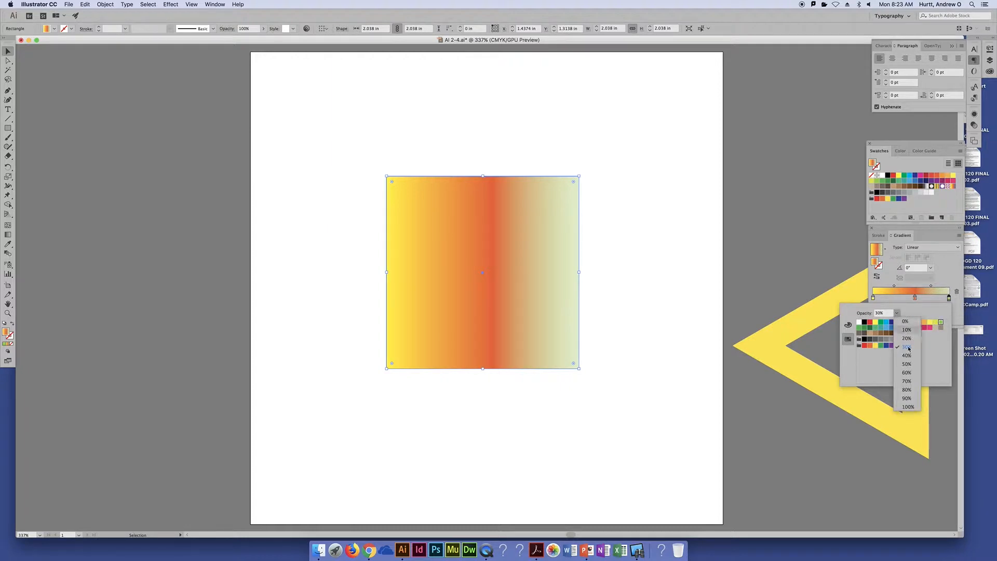
{"action": "left_click", "coordinate": [912, 408]}
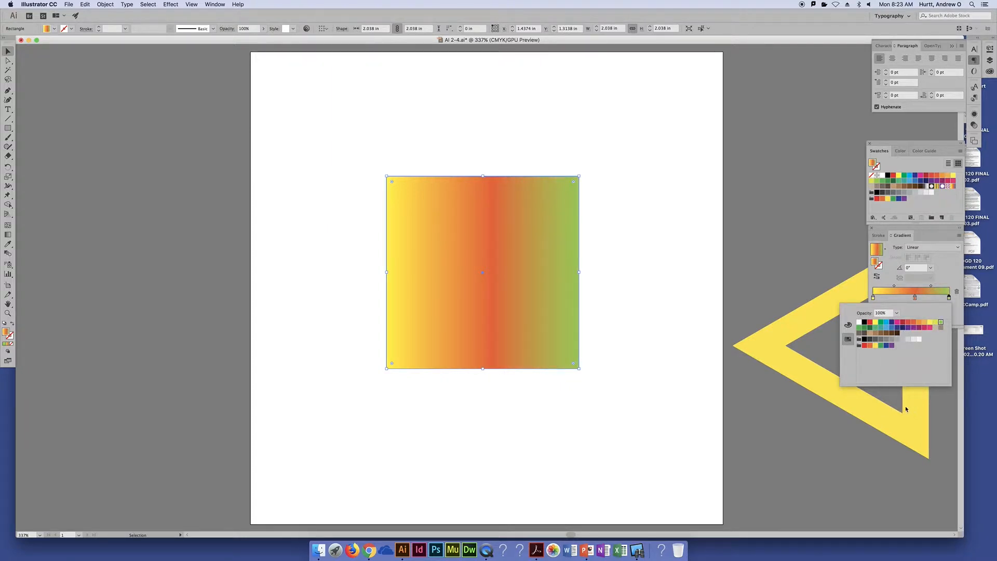
- Recolor the gradient's middle orange-red stop with the dark red swatch and close its color options
{"action": "left_click", "coordinate": [916, 298]}
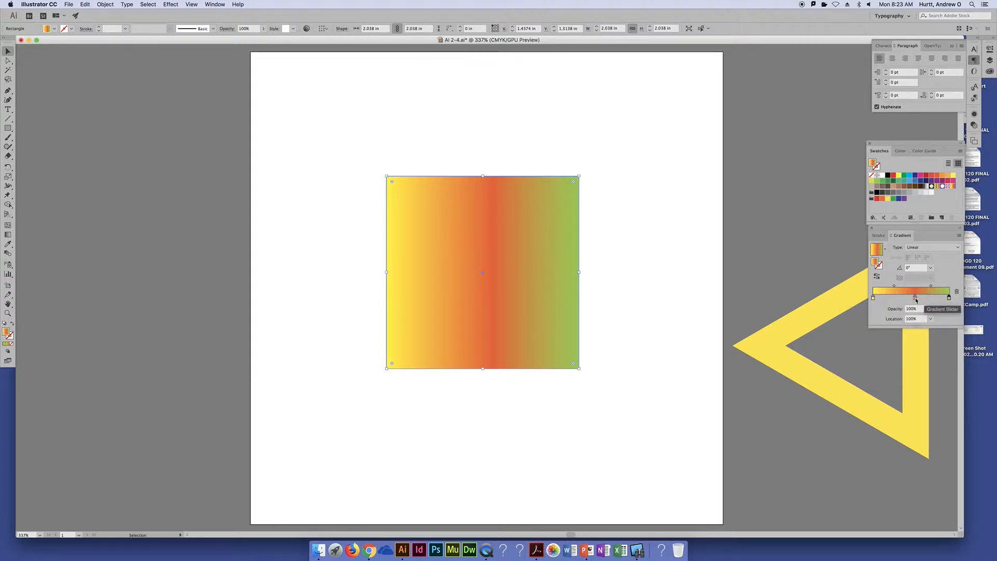
{"action": "double_click", "coordinate": [915, 297]}
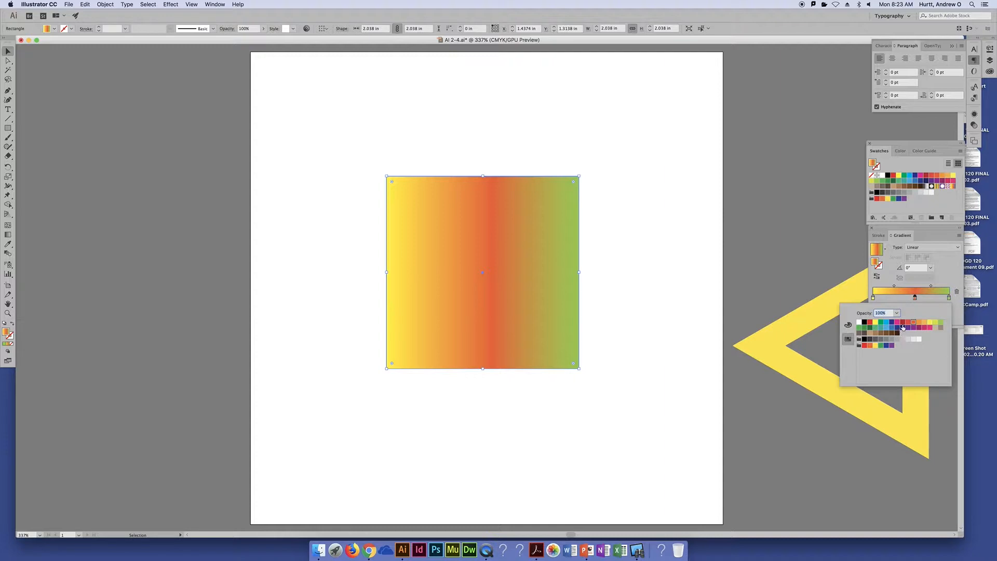
{"action": "left_click", "coordinate": [903, 323]}
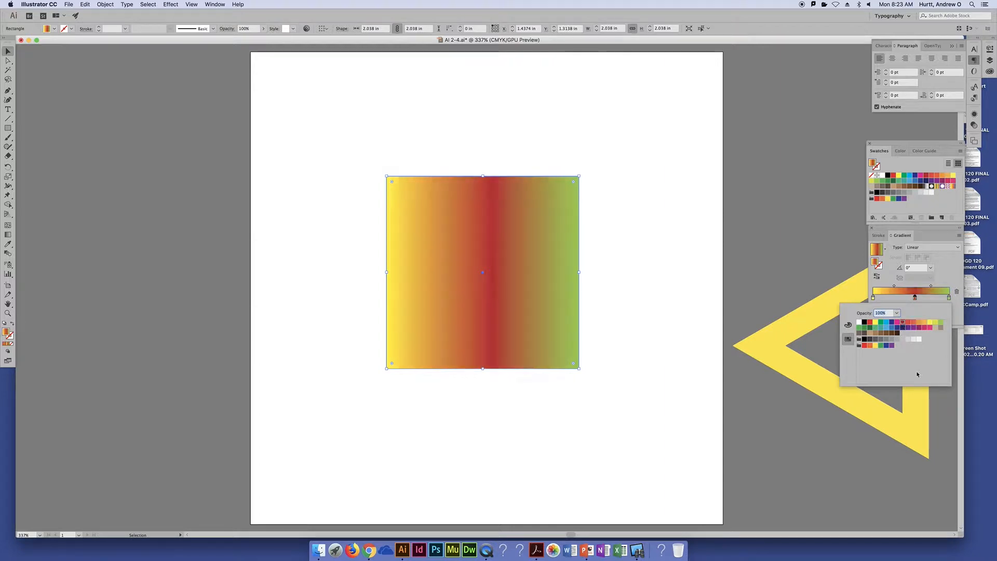
{"action": "left_click", "coordinate": [952, 279]}
- Recolor the yellow start stop with the dark navy swatch and close its color options
{"action": "left_click", "coordinate": [874, 298]}
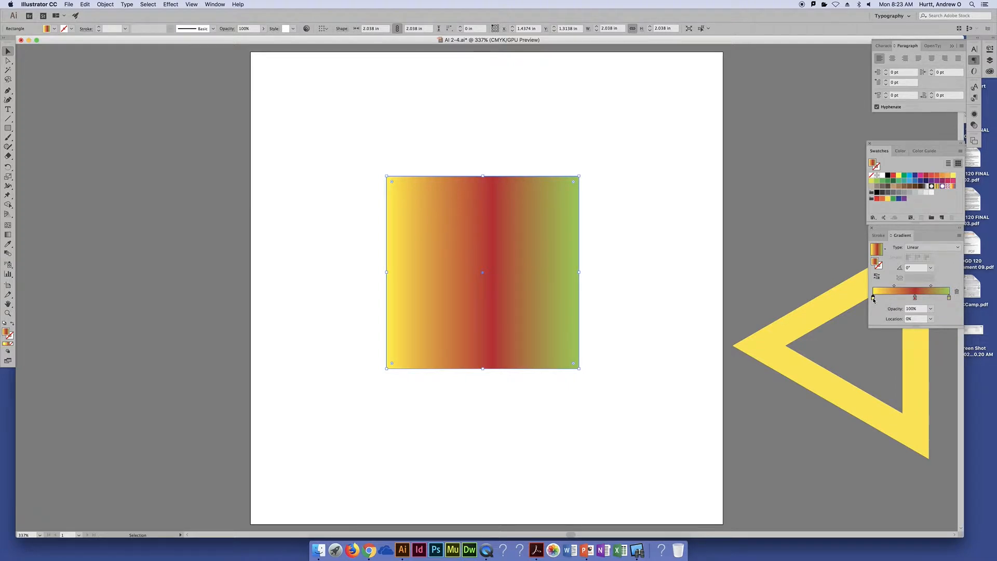
{"action": "double_click", "coordinate": [874, 298]}
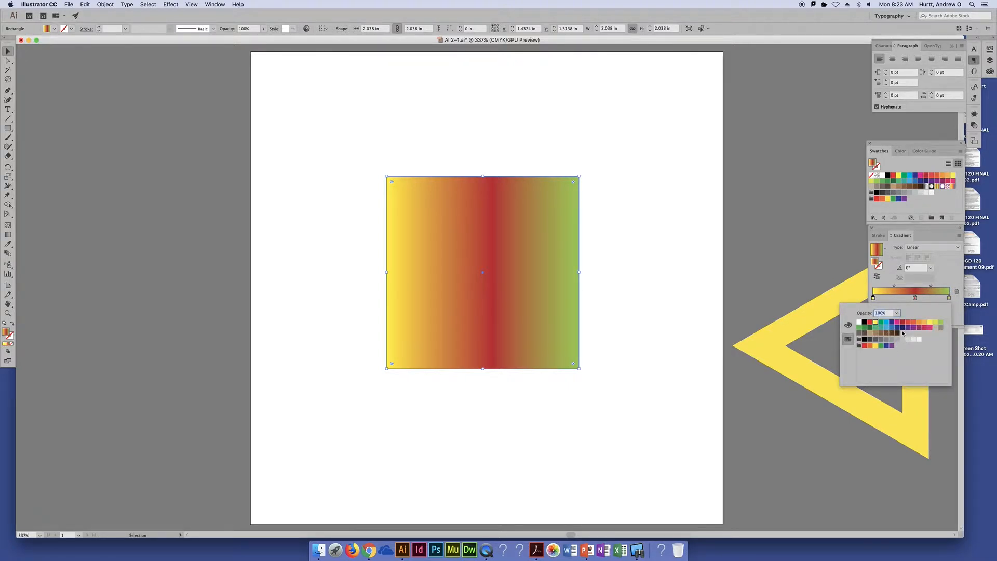
{"action": "left_click", "coordinate": [903, 327]}
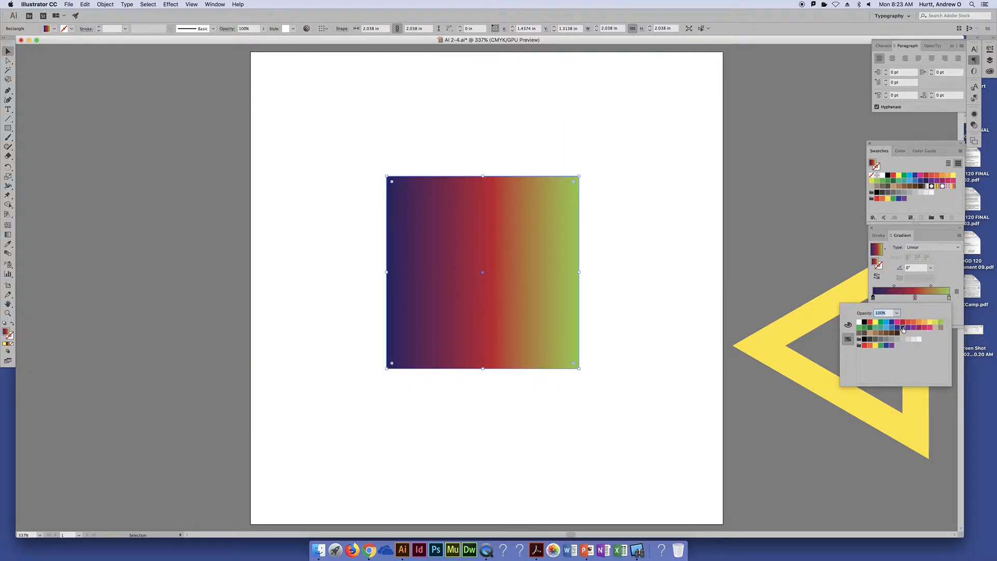
{"action": "left_click", "coordinate": [949, 282]}
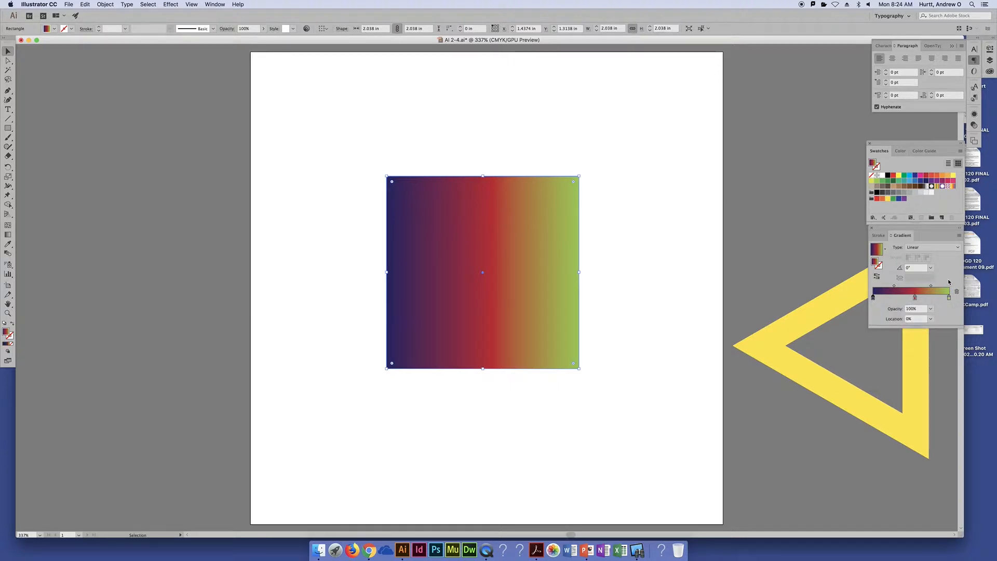
- Try a purple from the color spectrum on the start stop and restore the dark navy swatch
{"action": "double_click", "coordinate": [873, 297]}
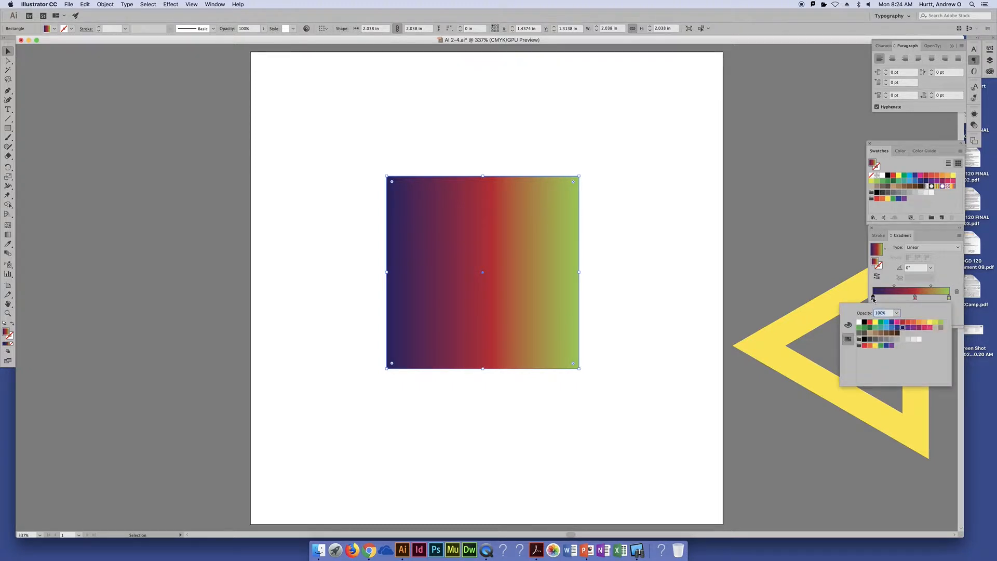
{"action": "left_click", "coordinate": [847, 326]}
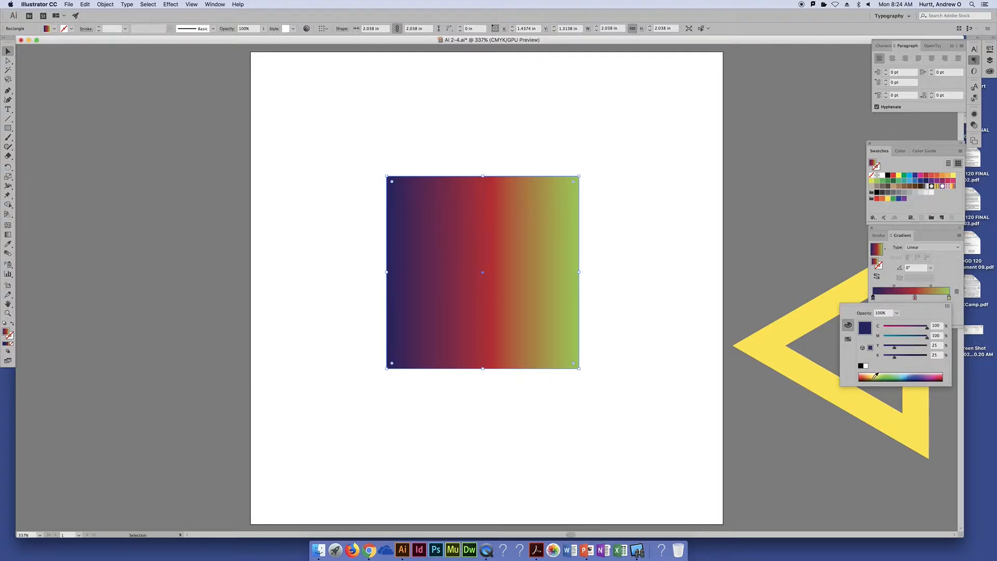
{"action": "left_click_drag", "start_coordinate": [887, 375], "coordinate": [929, 375]}
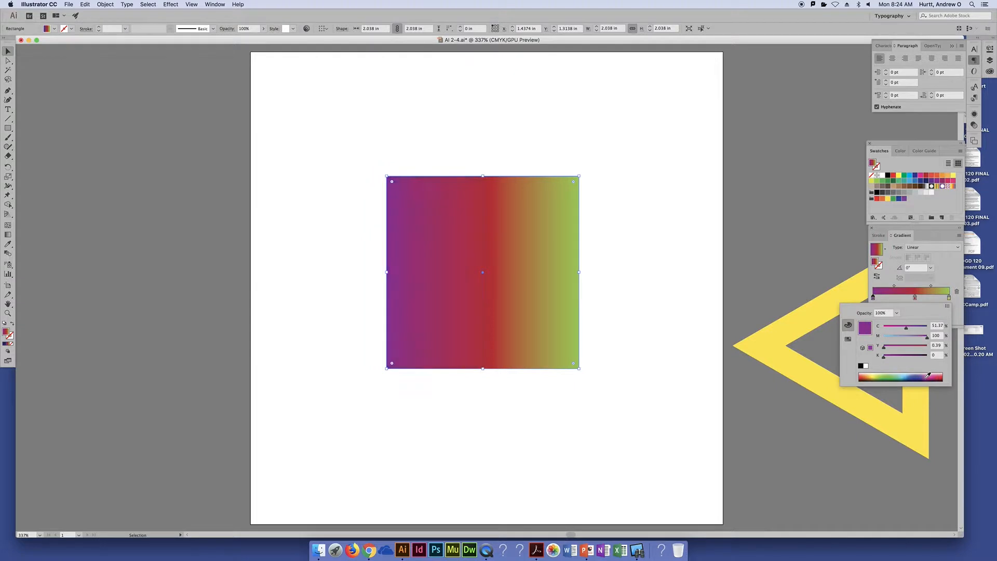
{"action": "left_click", "coordinate": [848, 340]}
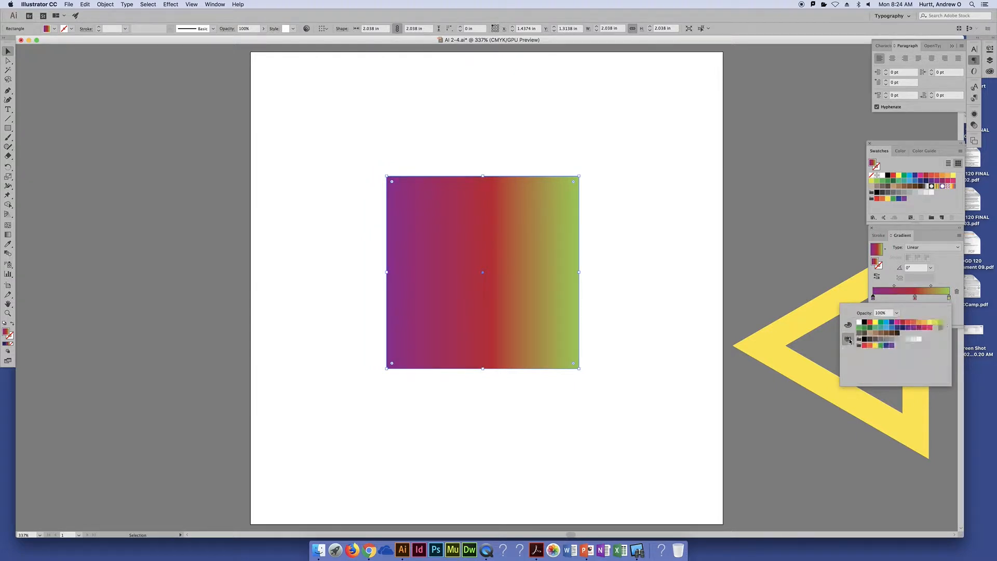
{"action": "left_click", "coordinate": [903, 328]}
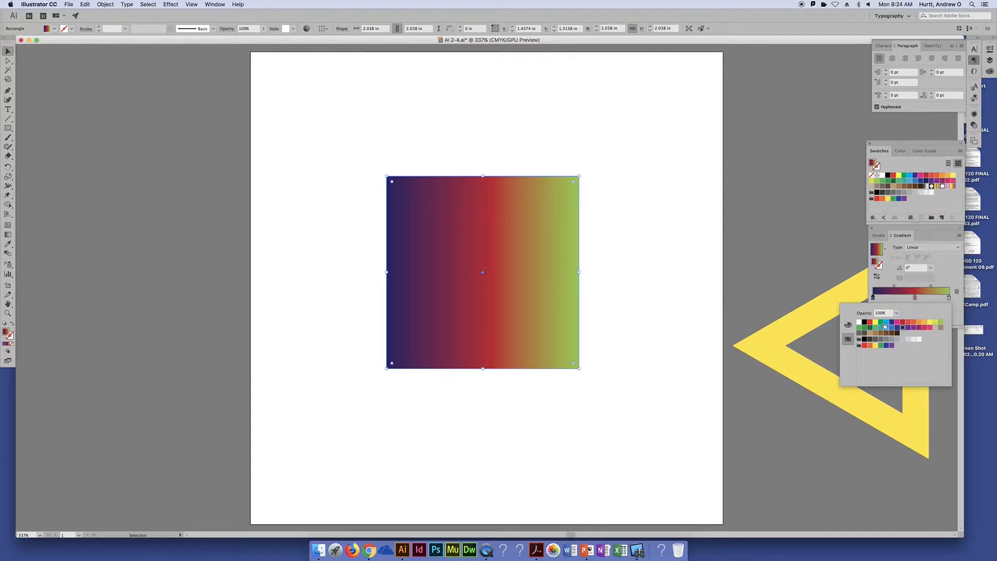
{"action": "left_click", "coordinate": [945, 271]}
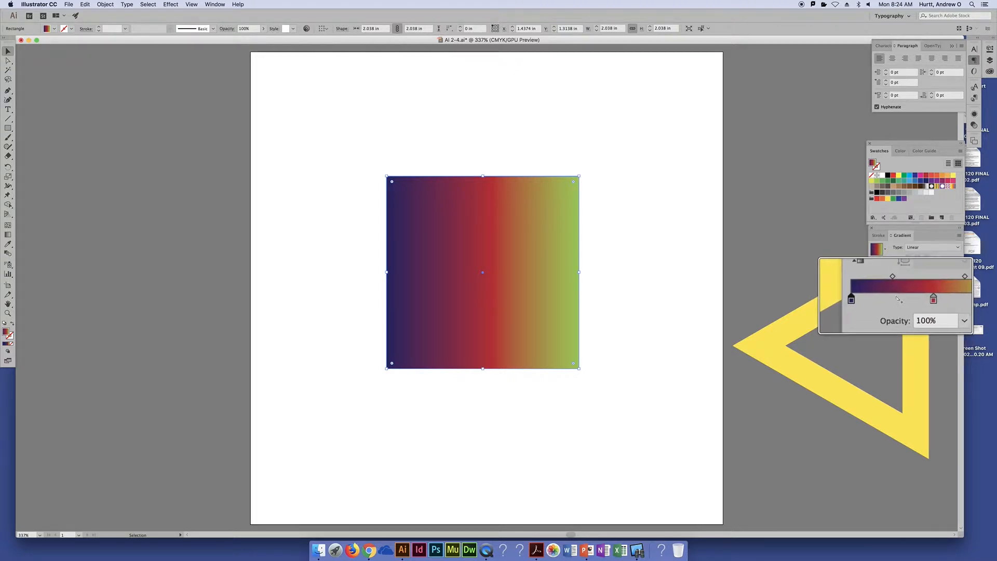
- Add two color stops to the gradient, one between navy and red and one between red and green at about 76%
{"action": "left_click", "coordinate": [896, 299]}
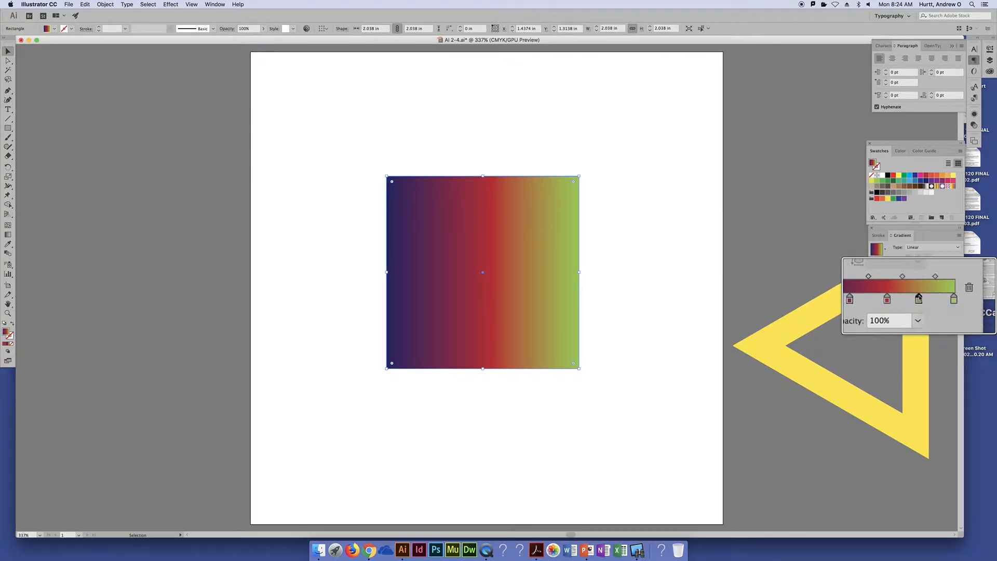
{"action": "left_click", "coordinate": [922, 299]}
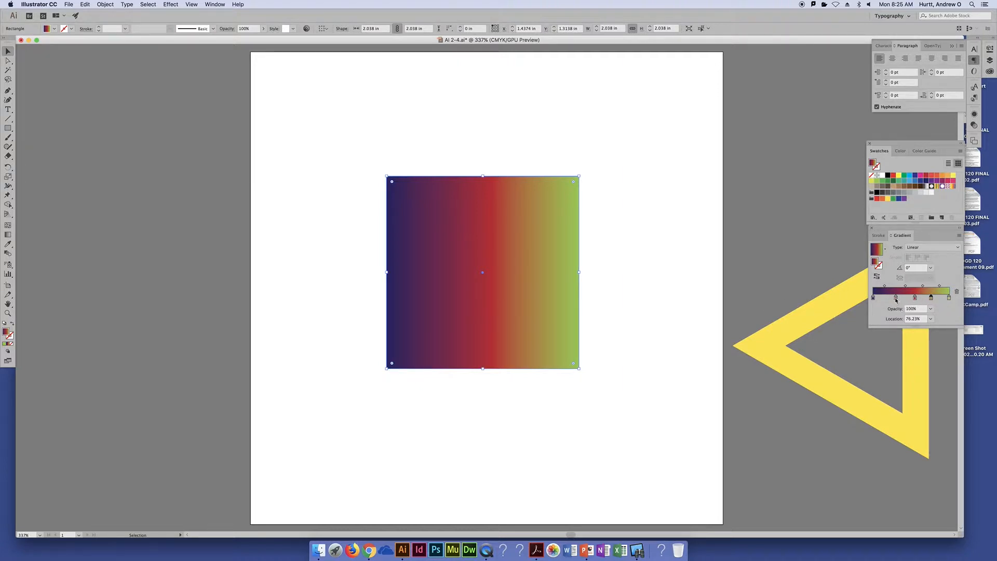
- Recolor the stop between red and green with the yellow swatch and shift it to about 78%
{"action": "double_click", "coordinate": [932, 299]}
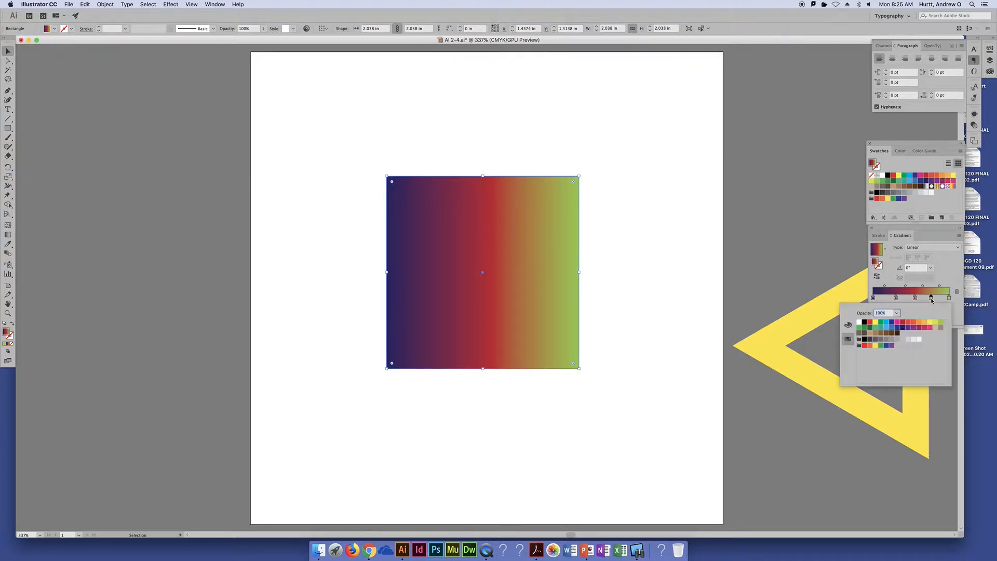
{"action": "left_click", "coordinate": [930, 322]}
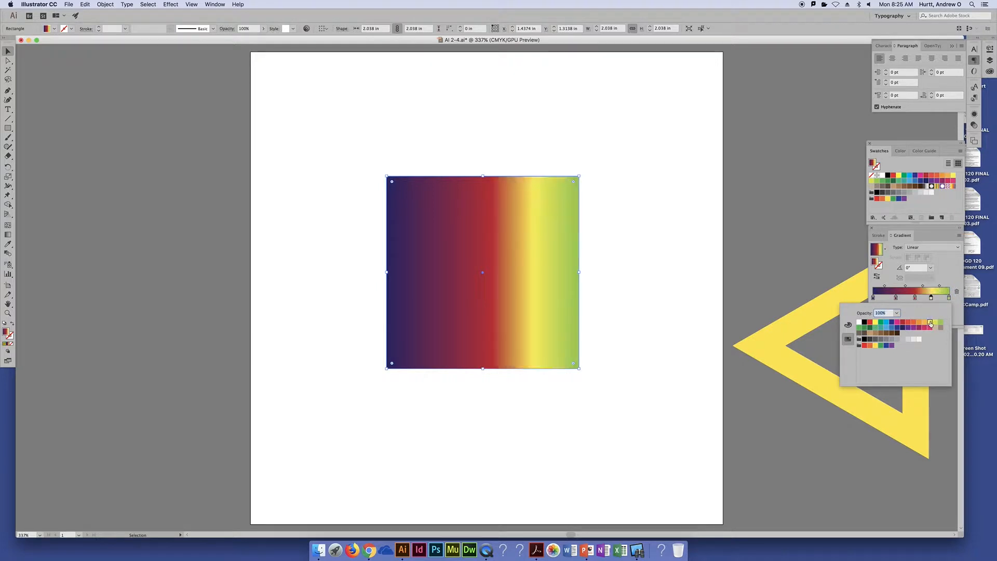
{"action": "left_click", "coordinate": [950, 270]}
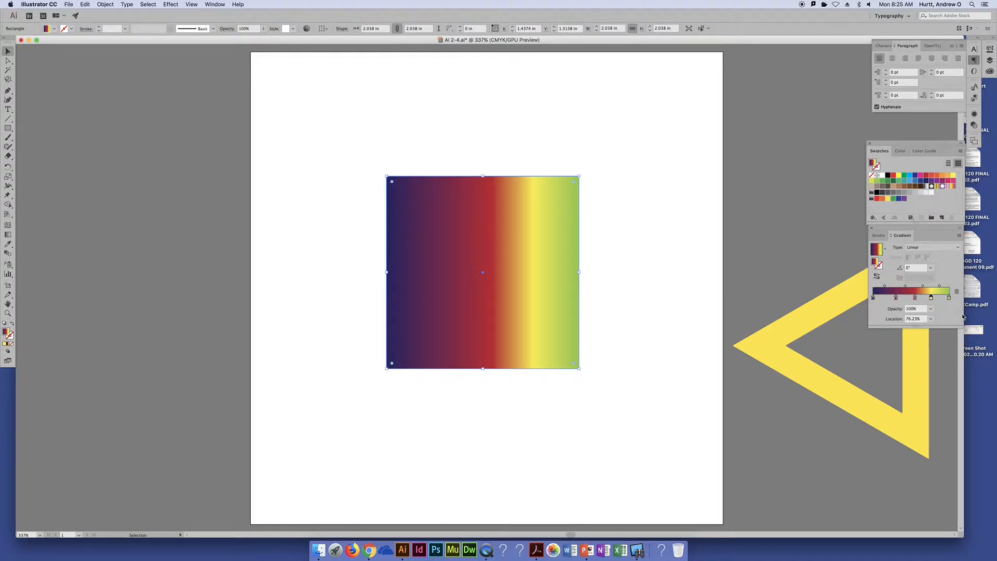
{"action": "left_click_drag", "start_coordinate": [931, 300], "coordinate": [933, 299]}
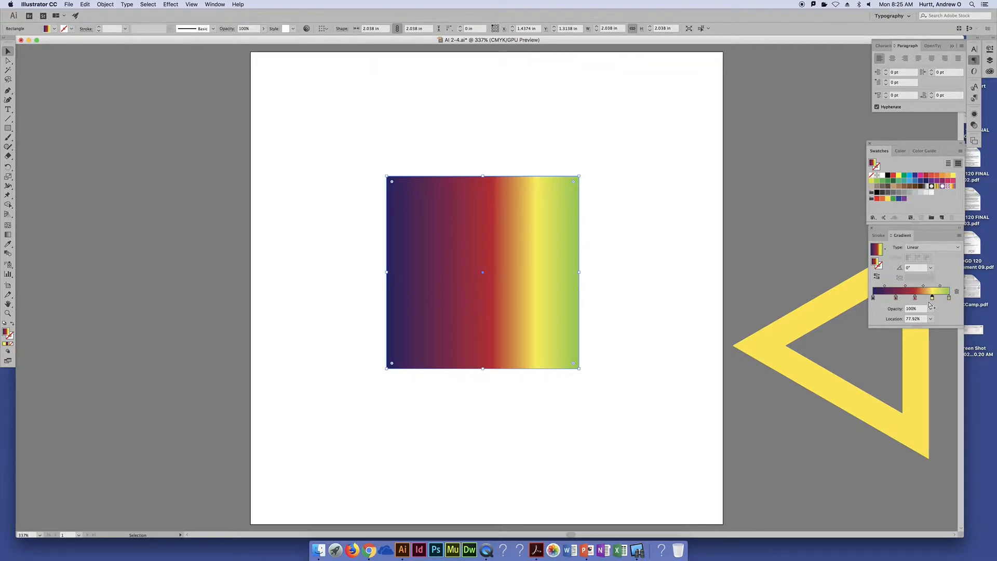
- Remove the yellow color stop from the gradient and move the dark red stop to about 73%
{"action": "left_click", "coordinate": [886, 298]}
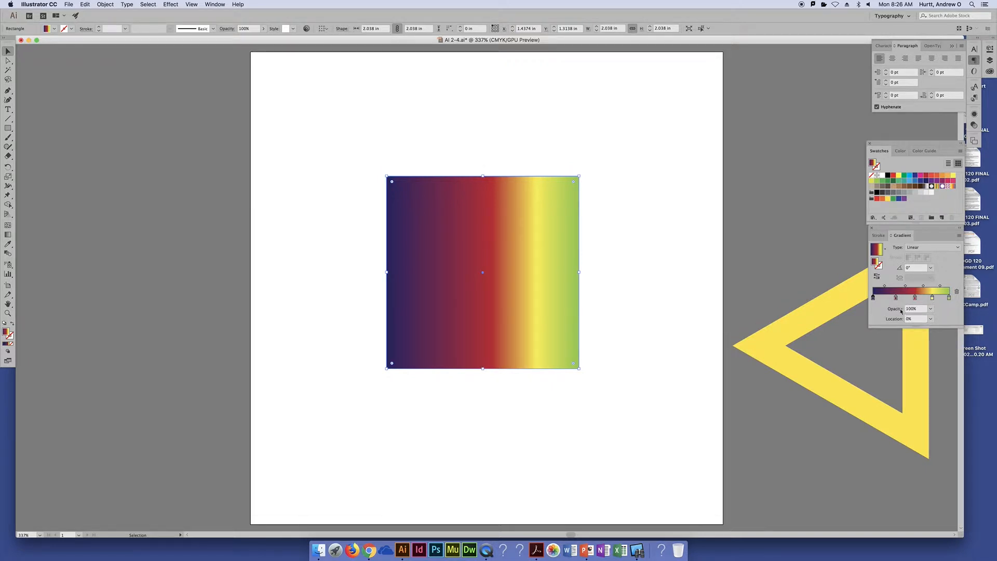
{"action": "left_click_drag", "start_coordinate": [933, 298], "coordinate": [899, 300]}
{"action": "left_click", "coordinate": [916, 298]}
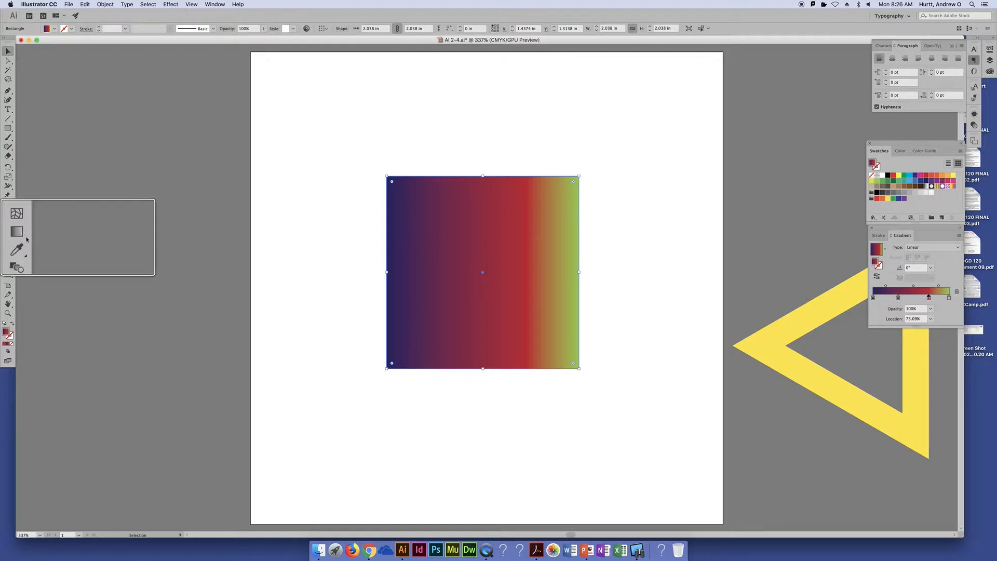
- Stretch the gradient past the square's right edge with the Gradient tool, then bring its end point back to that edge
{"action": "left_click", "coordinate": [18, 237]}
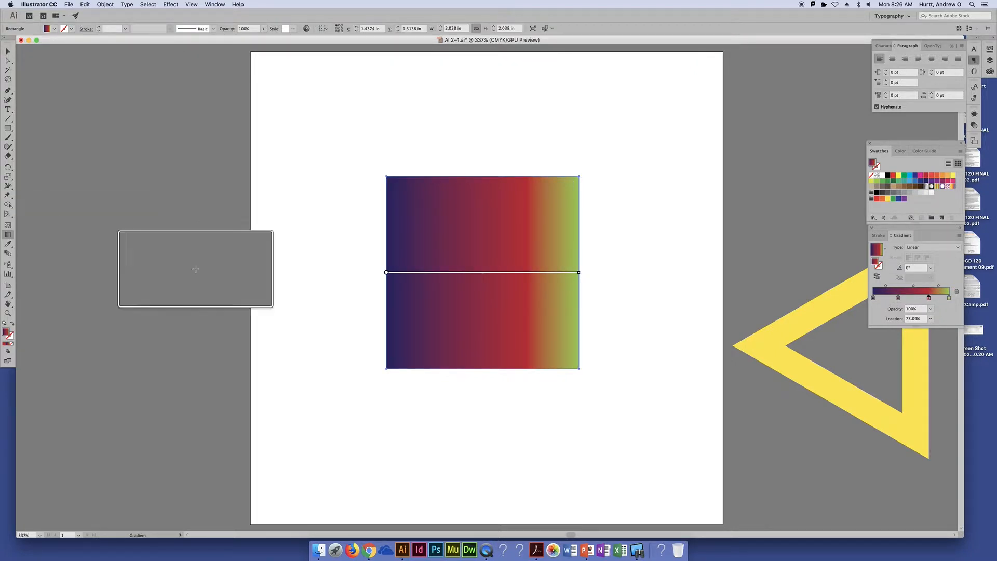
{"action": "mouse_move", "coordinate": [417, 275]}
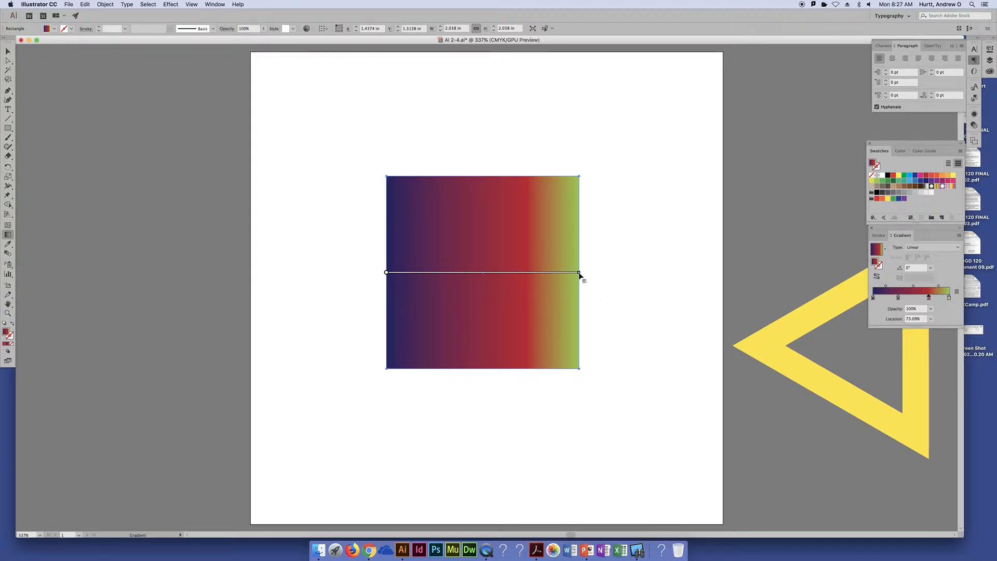
{"action": "mouse_move", "coordinate": [579, 272]}
{"action": "left_mouse_down"}
{"action": "mouse_move", "coordinate": [704, 276]}
{"action": "mouse_move", "coordinate": [435, 273]}
{"action": "mouse_move", "coordinate": [647, 272]}
{"action": "left_mouse_up"}
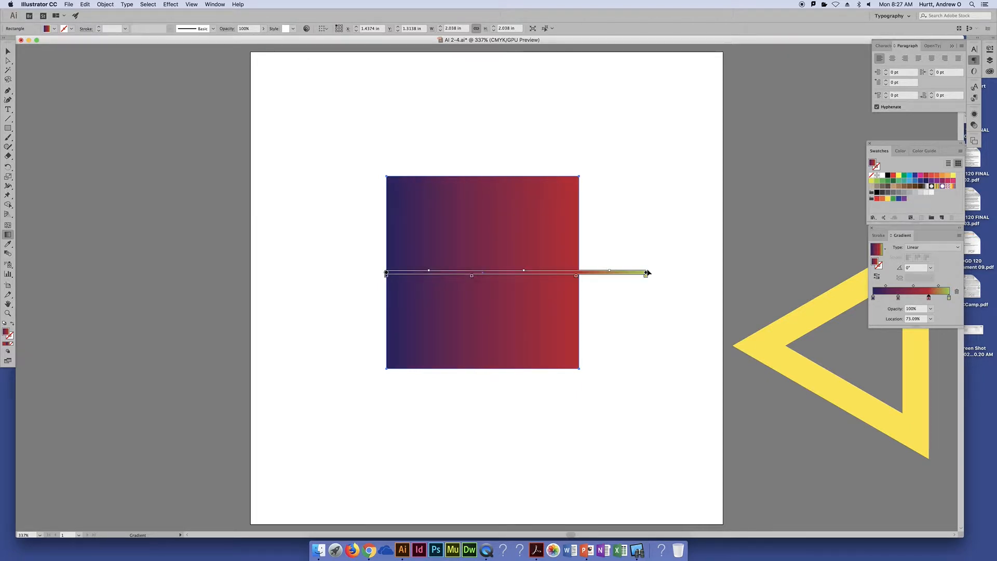
{"action": "mouse_move", "coordinate": [647, 273]}
{"action": "left_mouse_down"}
{"action": "mouse_move", "coordinate": [579, 278]}
{"action": "mouse_move", "coordinate": [600, 276]}
{"action": "mouse_move", "coordinate": [591, 273]}
{"action": "left_mouse_up"}
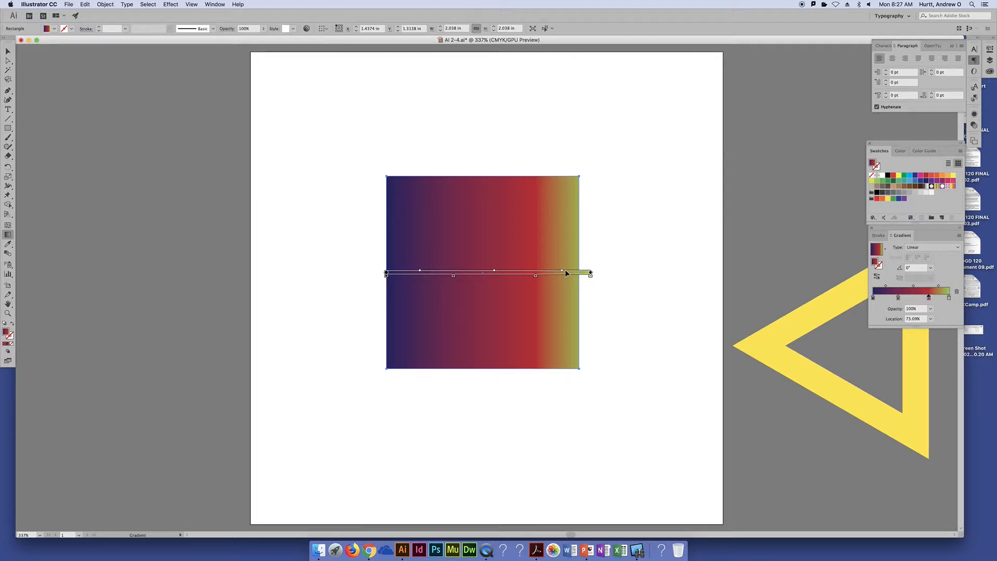
{"action": "left_click_drag", "start_coordinate": [592, 274], "coordinate": [713, 275]}
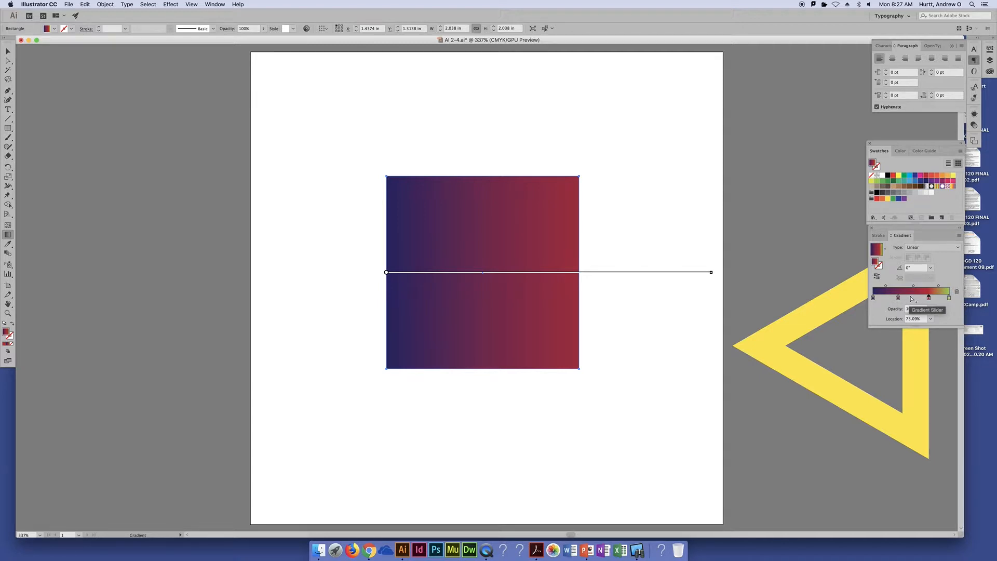
{"action": "mouse_move", "coordinate": [712, 273]}
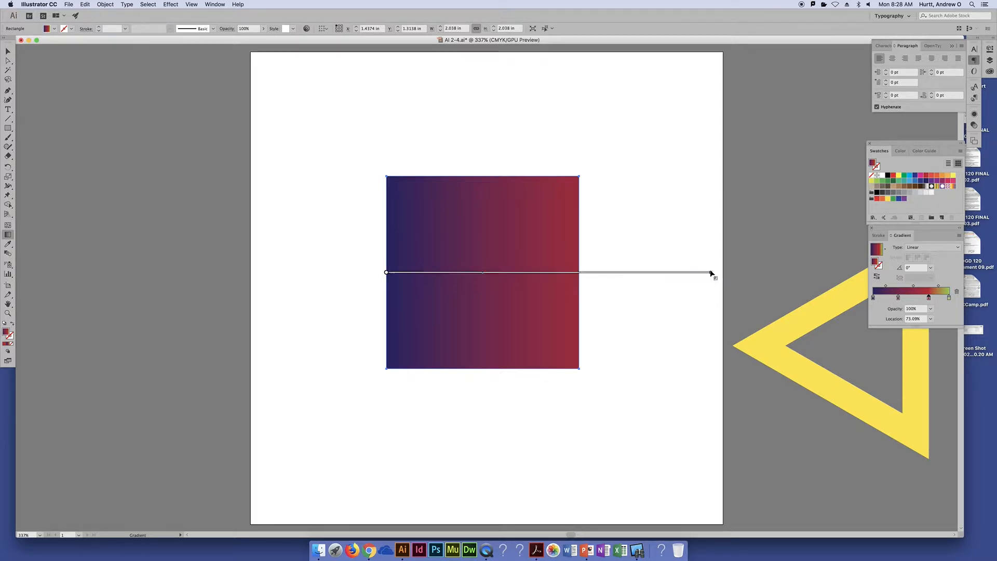
{"action": "left_click_drag", "start_coordinate": [711, 272], "coordinate": [570, 273]}
{"action": "left_click", "coordinate": [580, 273]}
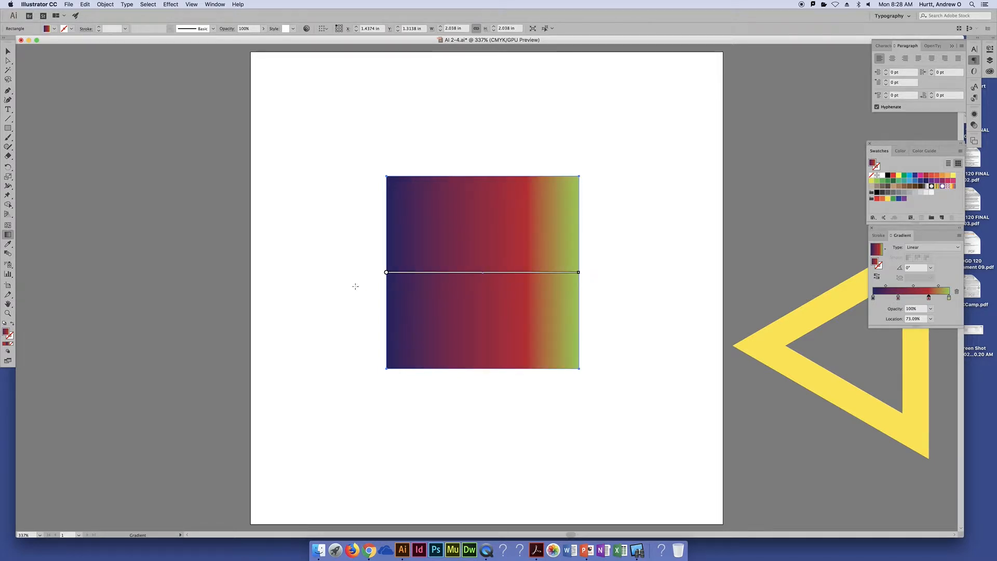
- Shift the gradient along the square by its start point and shorten it so it ends inside the right edge
{"action": "mouse_move", "coordinate": [385, 273]}
{"action": "left_click_drag", "start_coordinate": [388, 273], "coordinate": [398, 202]}
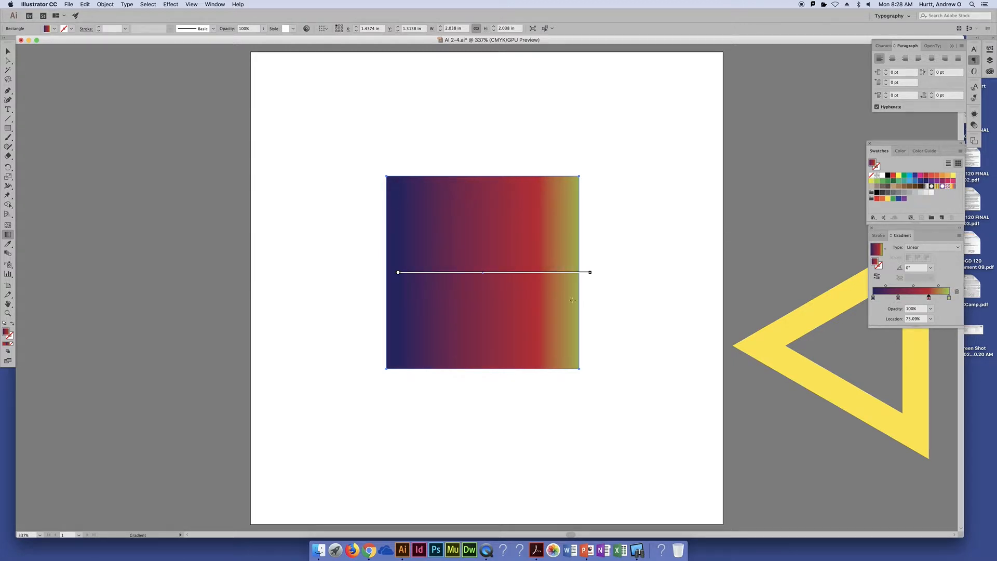
{"action": "mouse_move", "coordinate": [585, 266]}
{"action": "left_mouse_down"}
{"action": "mouse_move", "coordinate": [553, 238]}
{"action": "mouse_move", "coordinate": [594, 327]}
{"action": "mouse_move", "coordinate": [573, 306]}
{"action": "left_mouse_up"}
{"action": "mouse_move", "coordinate": [399, 274]}
{"action": "left_mouse_down"}
{"action": "mouse_move", "coordinate": [396, 313]}
{"action": "mouse_move", "coordinate": [374, 274]}
{"action": "mouse_move", "coordinate": [425, 243]}
{"action": "mouse_move", "coordinate": [426, 273]}
{"action": "left_mouse_up"}
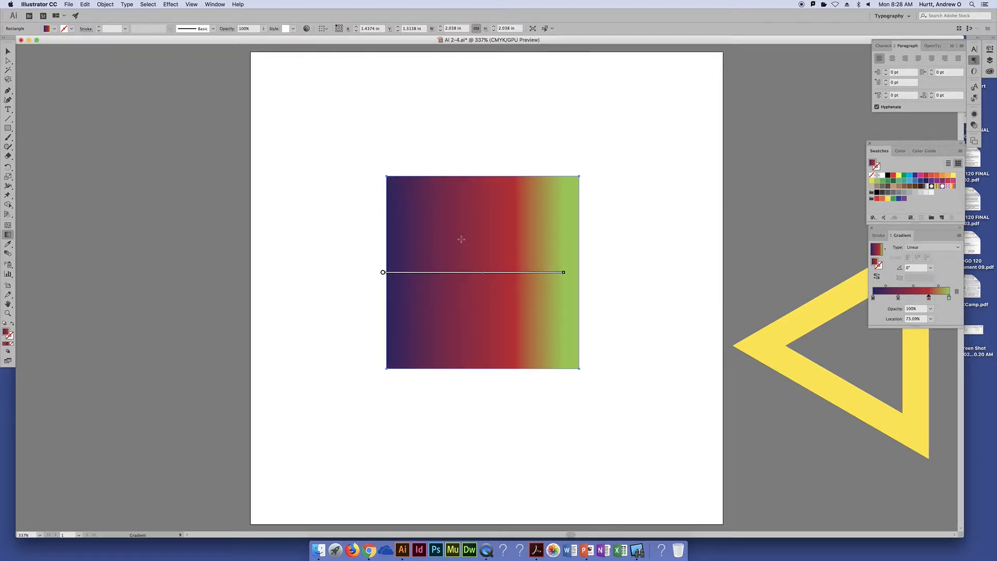
- Set the gradient's angle to 45°
{"action": "left_click", "coordinate": [911, 268]}
{"action": "type", "text": "45"}
{"action": "key", "text": "Tab"}
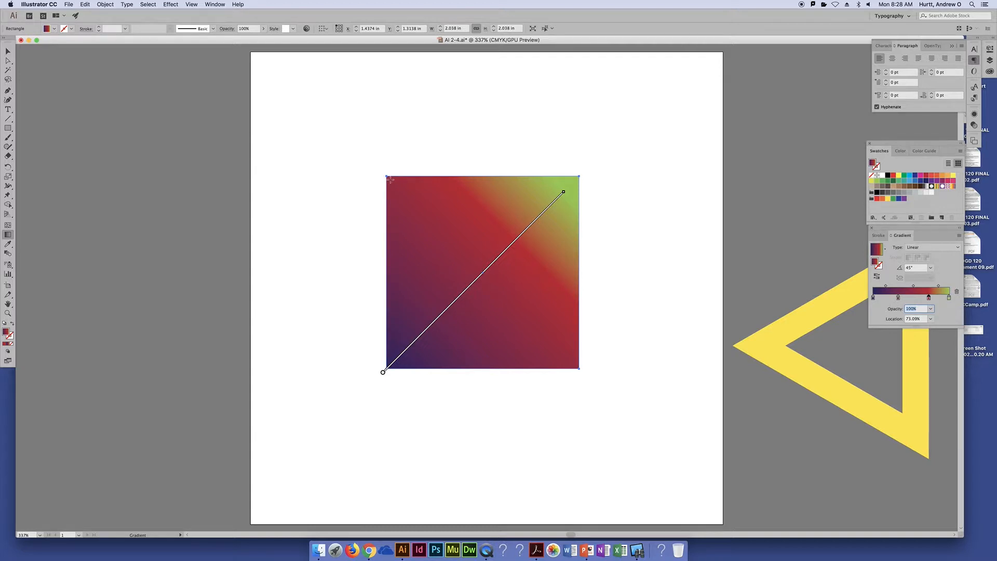
- Redraw the square's gradient several times in different directions and lengths, from a short span inside it to a long diagonal beyond it
{"action": "mouse_move", "coordinate": [446, 215]}
{"action": "left_mouse_down"}
{"action": "mouse_move", "coordinate": [578, 345]}
{"action": "mouse_move", "coordinate": [587, 356]}
{"action": "mouse_move", "coordinate": [573, 374]}
{"action": "left_mouse_up"}
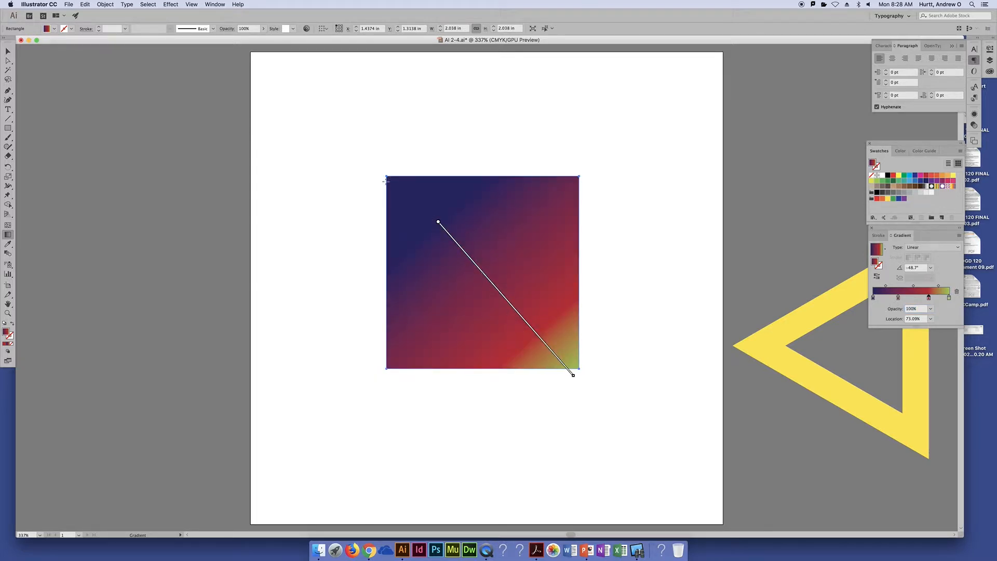
{"action": "left_click_drag", "start_coordinate": [300, 251], "coordinate": [642, 291]}
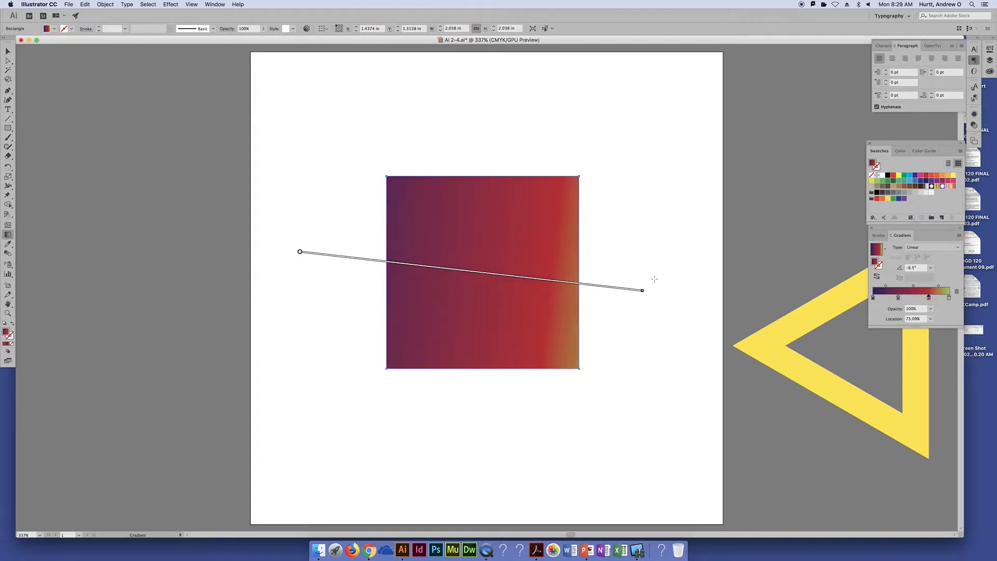
{"action": "mouse_move", "coordinate": [446, 242]}
{"action": "left_mouse_down"}
{"action": "mouse_move", "coordinate": [483, 252]}
{"action": "mouse_move", "coordinate": [479, 268]}
{"action": "left_mouse_up"}
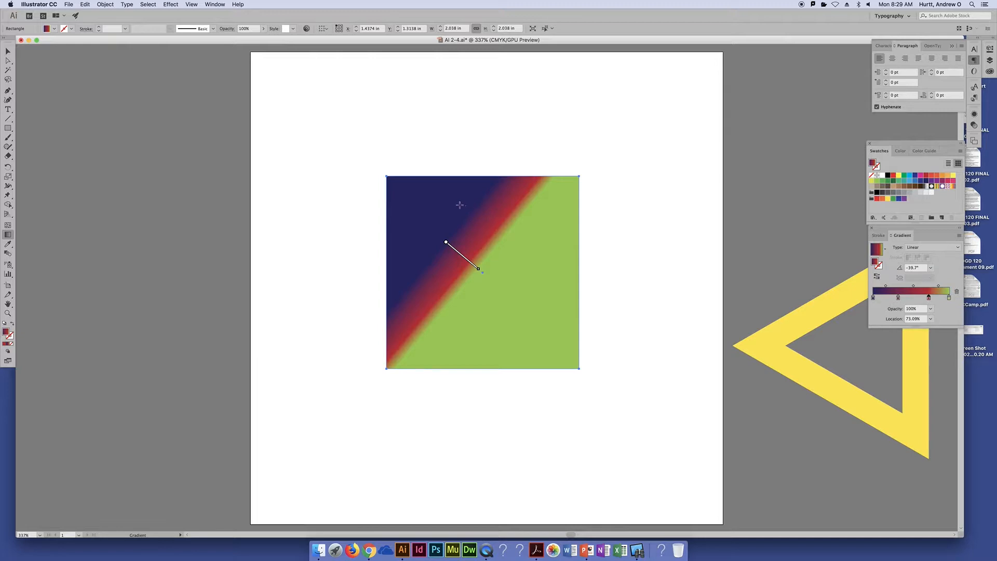
{"action": "left_click_drag", "start_coordinate": [444, 227], "coordinate": [502, 225]}
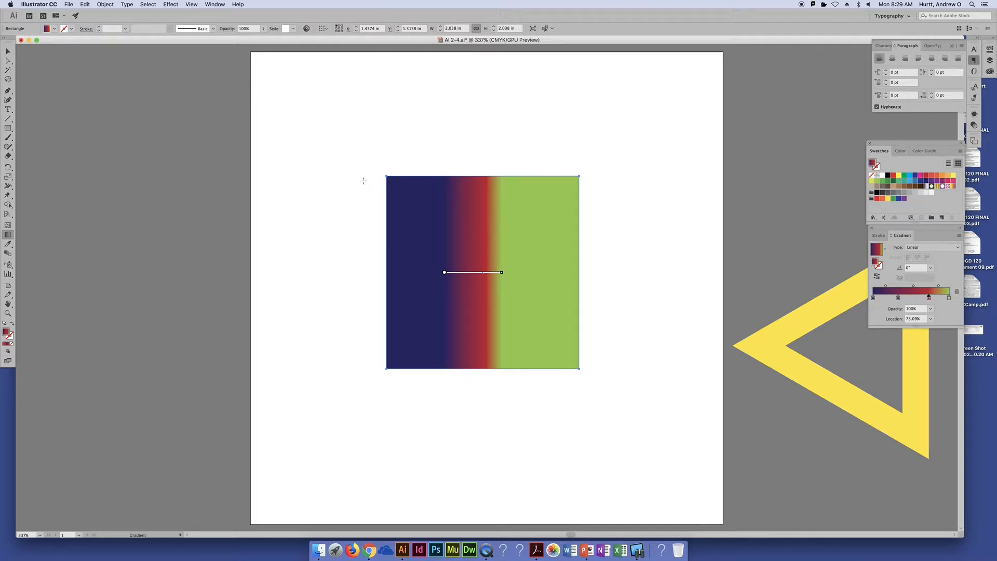
{"action": "mouse_move", "coordinate": [259, 123]}
{"action": "left_mouse_down"}
{"action": "mouse_move", "coordinate": [390, 216]}
{"action": "mouse_move", "coordinate": [754, 431]}
{"action": "mouse_move", "coordinate": [755, 456]}
{"action": "left_mouse_up"}
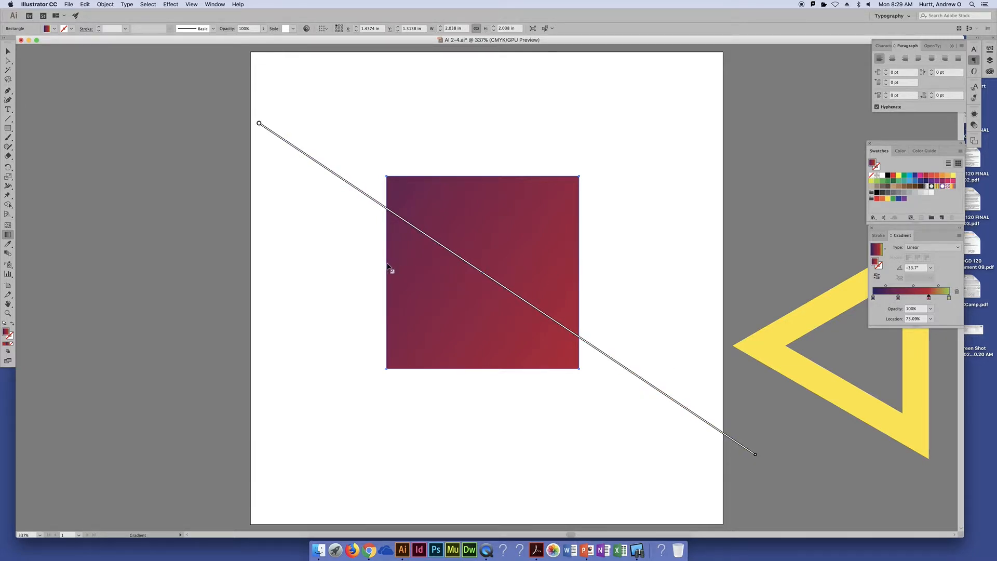
- Redraw the gradient across the square in both directions, ending with a horizontal run from the right edge to the left at 180°
{"action": "mouse_move", "coordinate": [387, 263]}
{"action": "left_mouse_down"}
{"action": "mouse_move", "coordinate": [606, 281]}
{"action": "mouse_move", "coordinate": [578, 266]}
{"action": "left_mouse_up"}
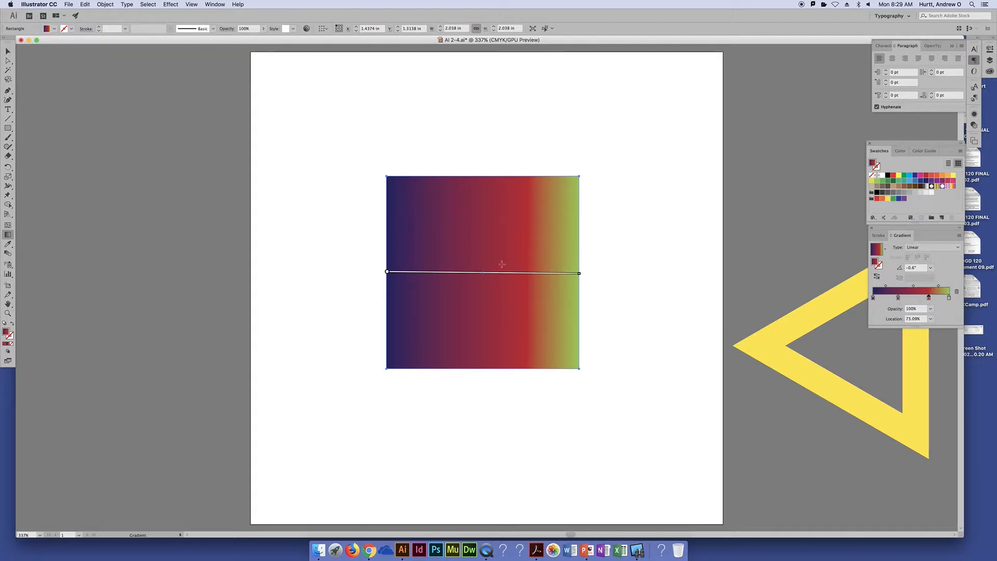
{"action": "left_click_drag", "start_coordinate": [564, 248], "coordinate": [422, 225]}
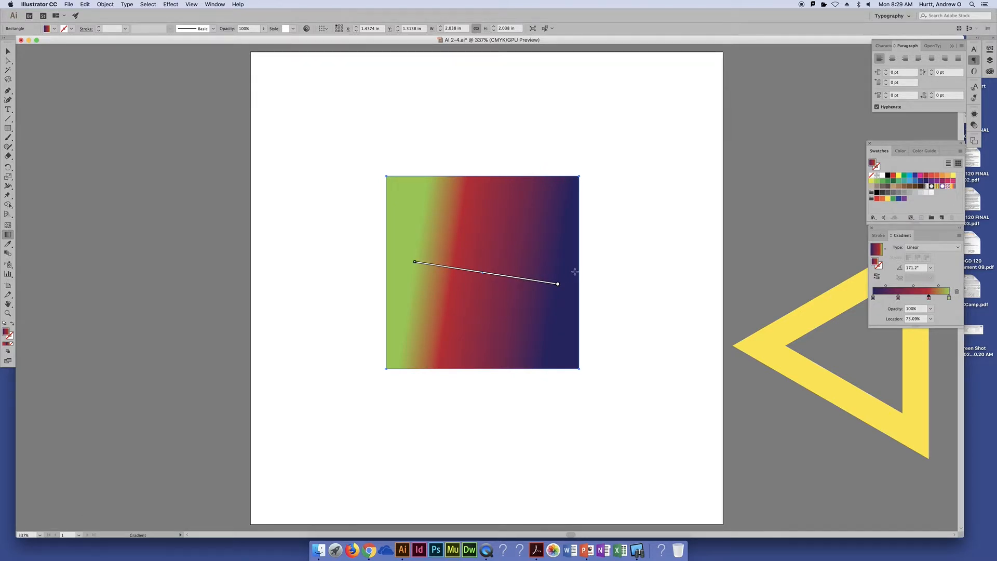
{"action": "left_click_drag", "start_coordinate": [579, 270], "coordinate": [387, 257]}
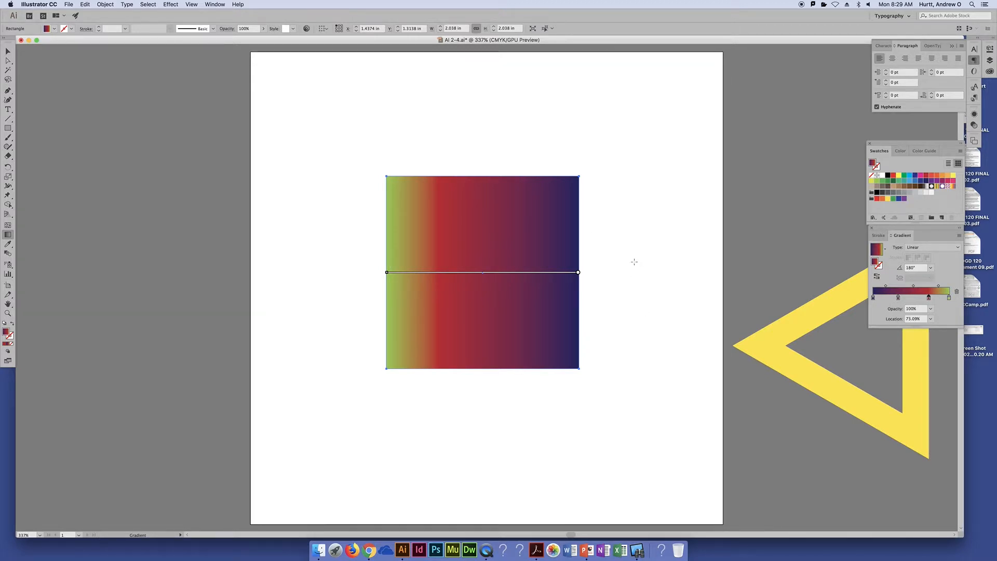
- Reverse the gradient's color order three times so navy lies on the square's left and green on its right
{"action": "left_click", "coordinate": [878, 277]}
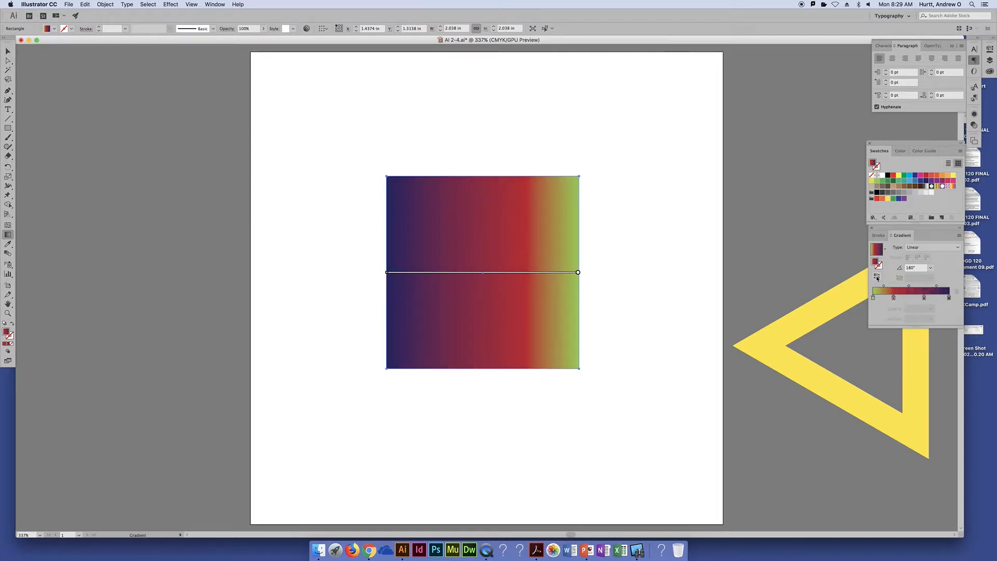
{"action": "left_click", "coordinate": [877, 278]}
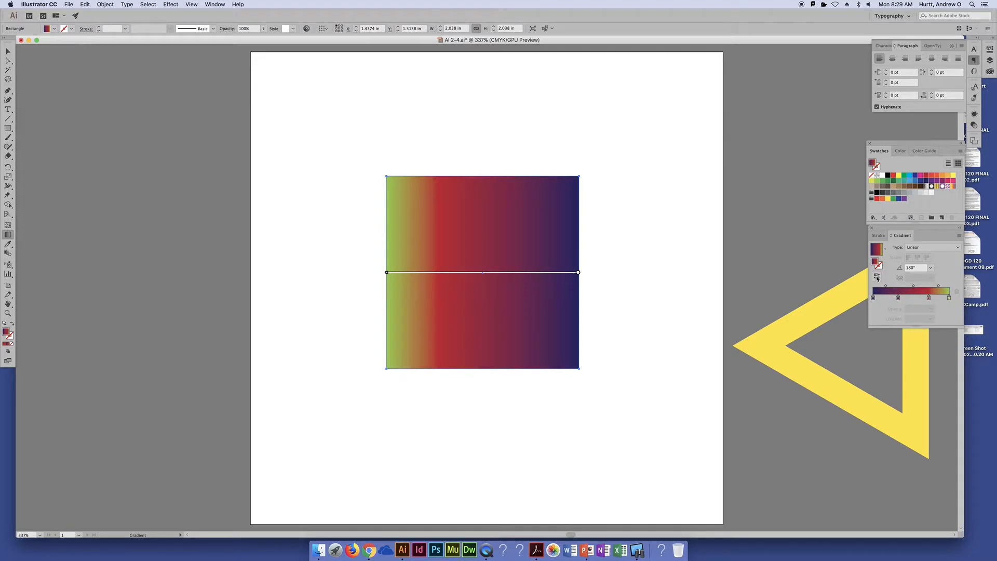
{"action": "left_click", "coordinate": [877, 278]}
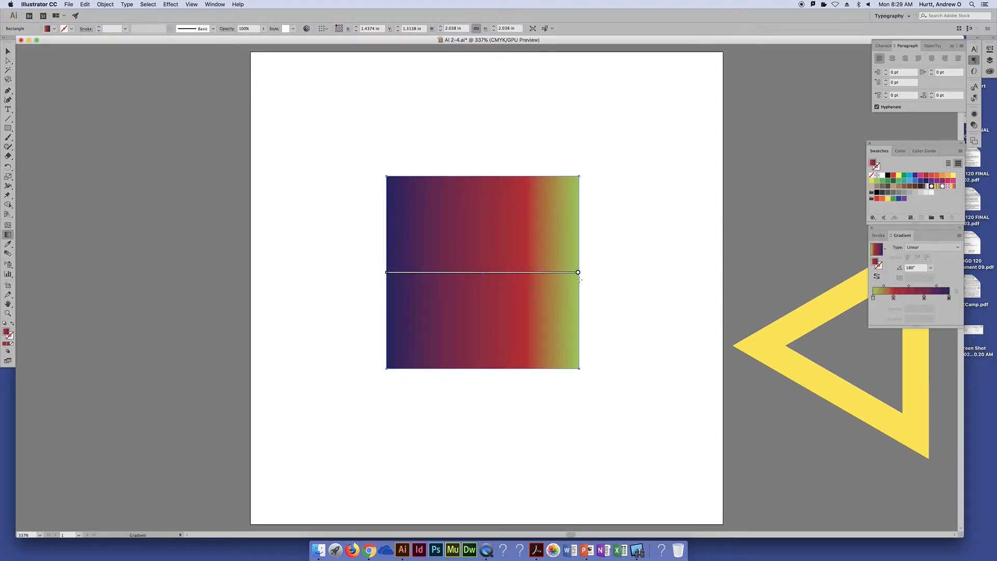
- Redraw the gradient horizontally from the square's right edge to its left edge at -180° and return to the Selection tool
{"action": "mouse_move", "coordinate": [578, 279]}
{"action": "mouse_move", "coordinate": [387, 233]}
{"action": "left_mouse_down"}
{"action": "mouse_move", "coordinate": [599, 254]}
{"action": "mouse_move", "coordinate": [599, 236]}
{"action": "mouse_move", "coordinate": [389, 253]}
{"action": "left_mouse_up"}
{"action": "left_click", "coordinate": [10, 53]}
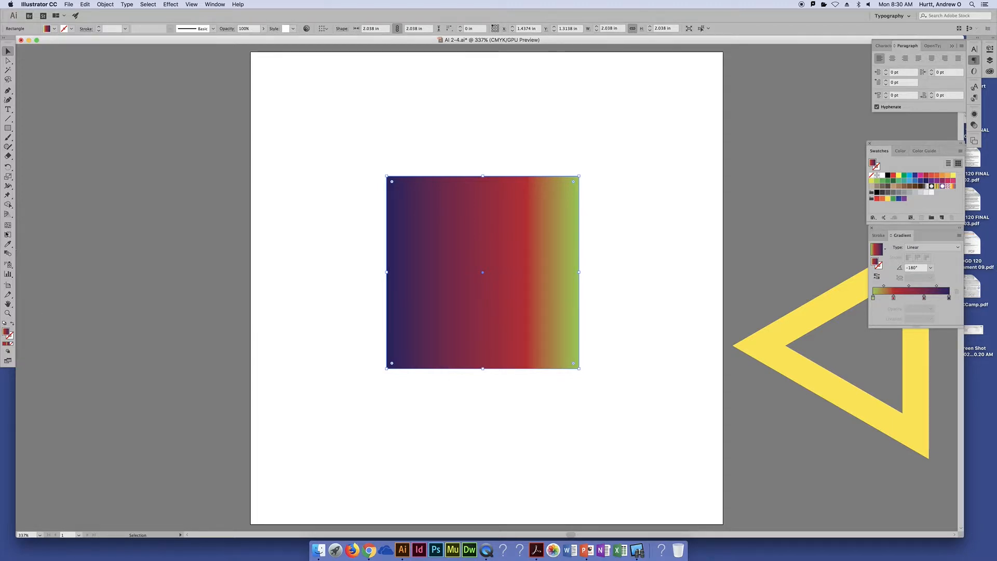
{"action": "left_click", "coordinate": [8, 235]}
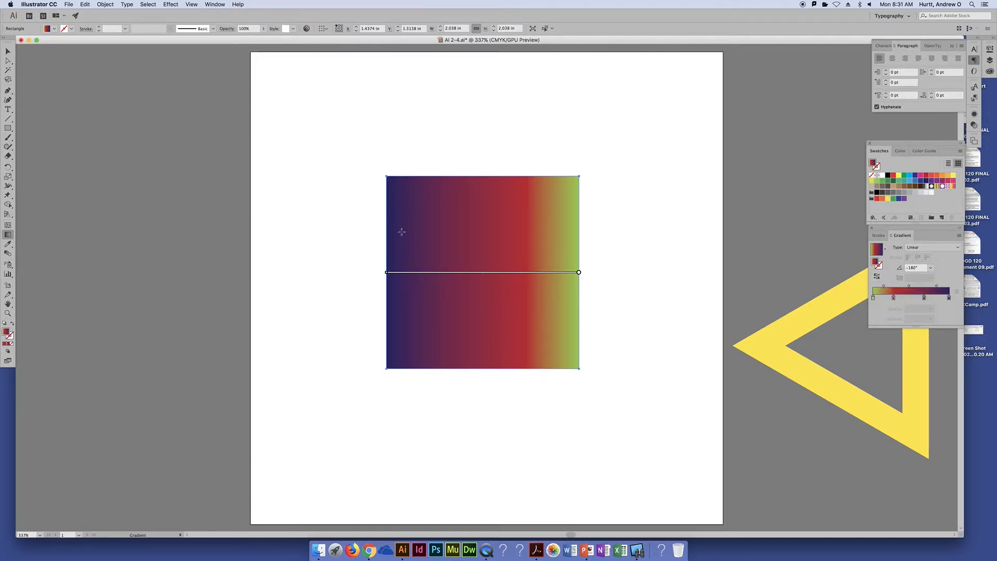
{"action": "mouse_move", "coordinate": [427, 281]}
{"action": "left_click", "coordinate": [10, 54]}
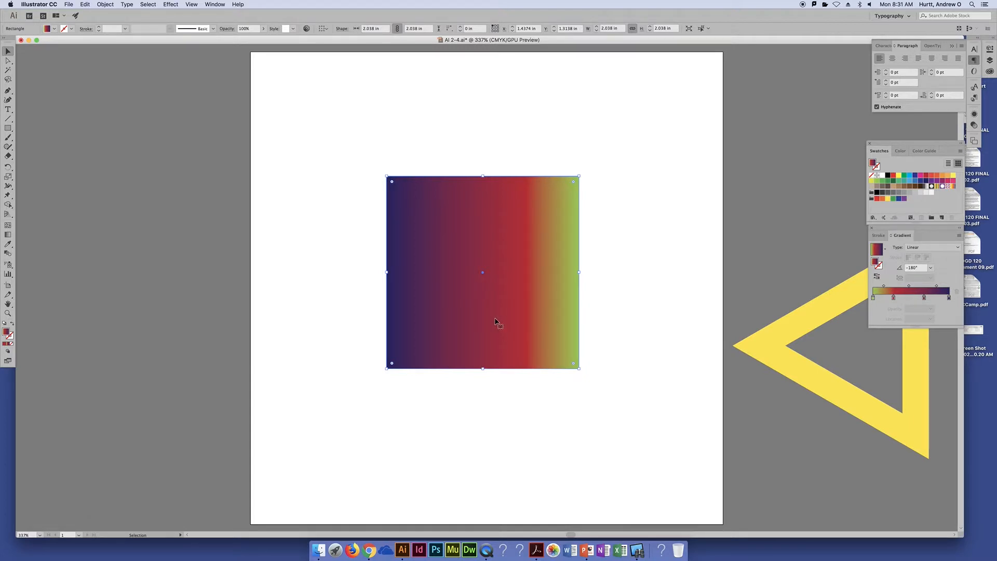
- Move the gradient square off the artboard to its left and place the yellow triangle on the artboard
{"action": "left_click_drag", "start_coordinate": [513, 274], "coordinate": [148, 219]}
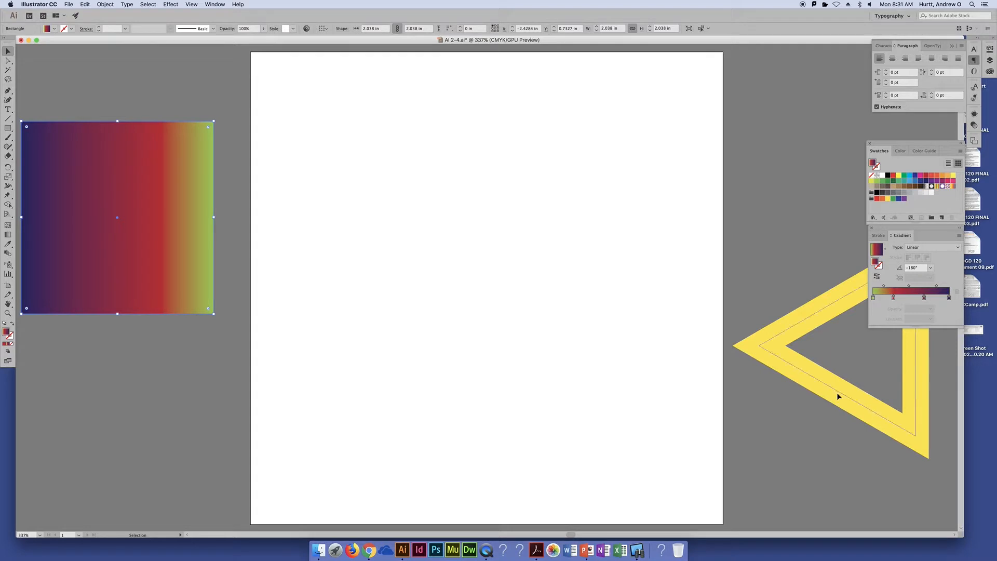
{"action": "left_click_drag", "start_coordinate": [837, 396], "coordinate": [551, 315]}
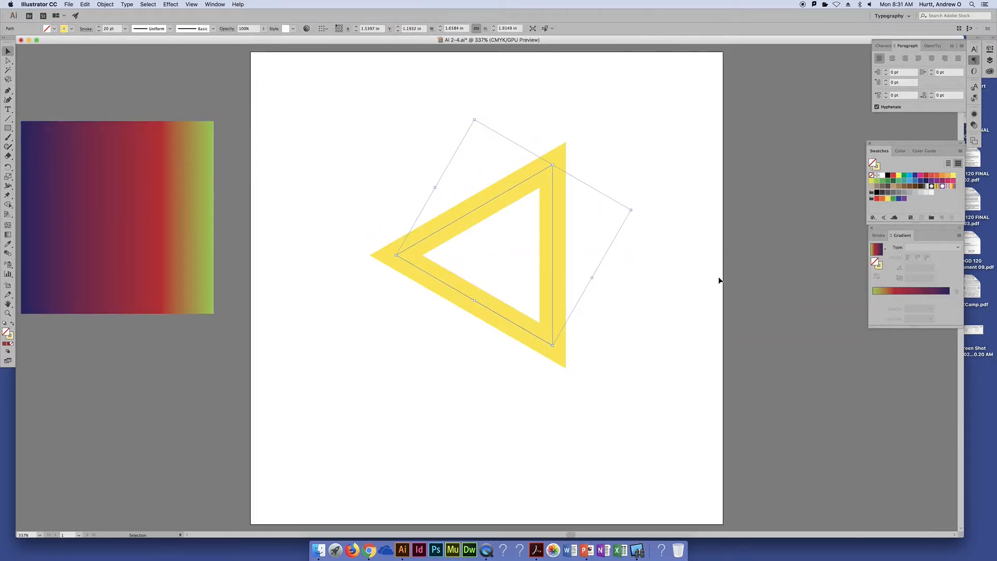
- Apply the yellow-orange-blue gradient swatch to the triangle's stroke instead of its fill
{"action": "left_click", "coordinate": [956, 188]}
{"action": "key", "text": "super+z"}
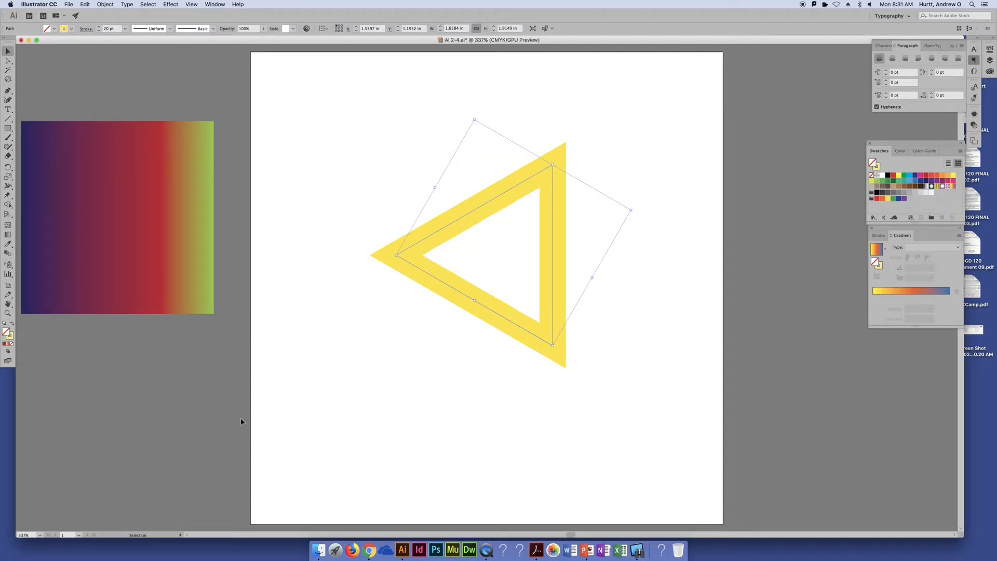
{"action": "left_click", "coordinate": [877, 167]}
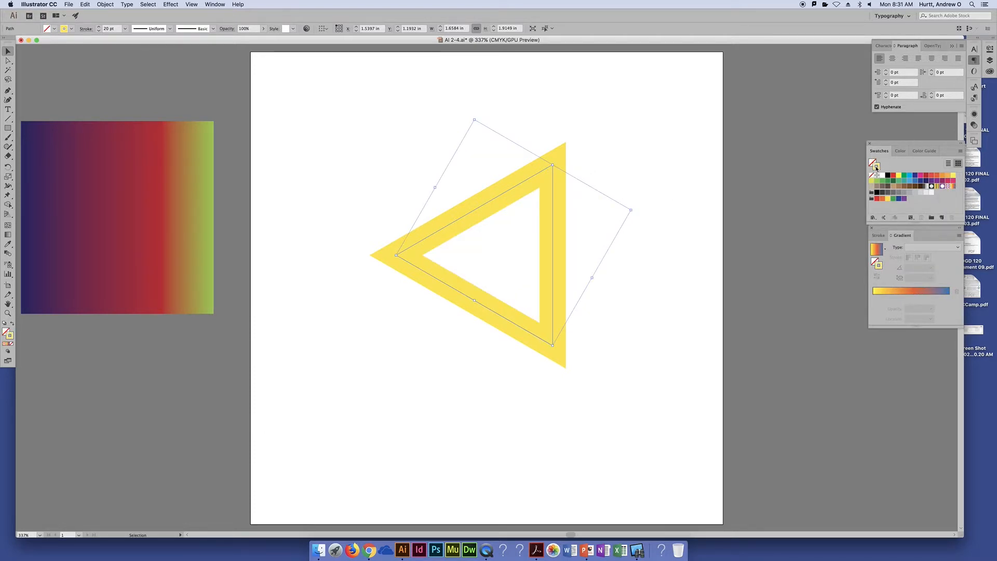
{"action": "left_click", "coordinate": [954, 186]}
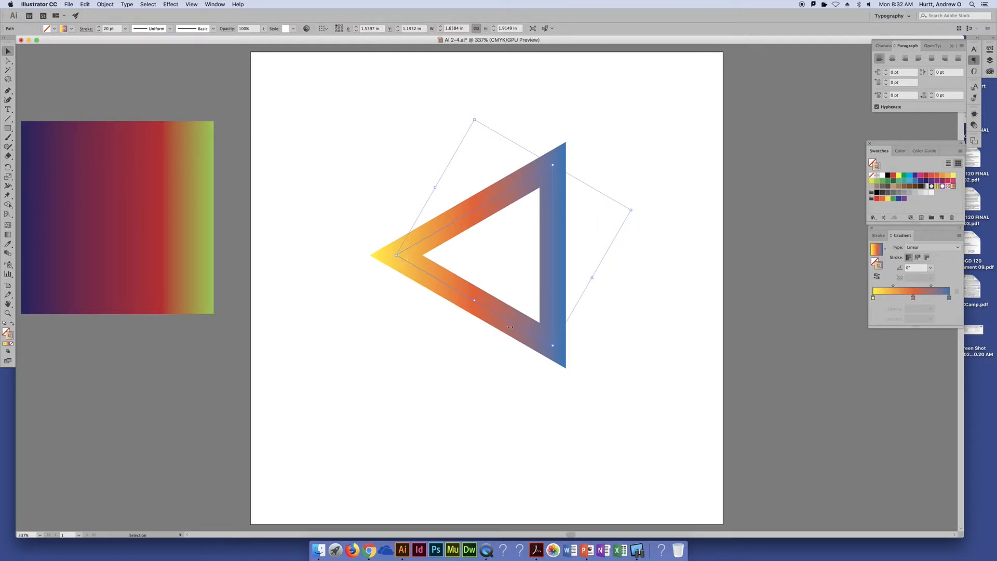
{"action": "left_click_drag", "start_coordinate": [415, 237], "coordinate": [559, 344]}
{"action": "key", "text": "super+z"}
{"action": "key", "text": "alt+super"}
- Apply the gradient along the triangle's stroke, and switch it to run across the stroke
{"action": "left_click", "coordinate": [918, 258]}
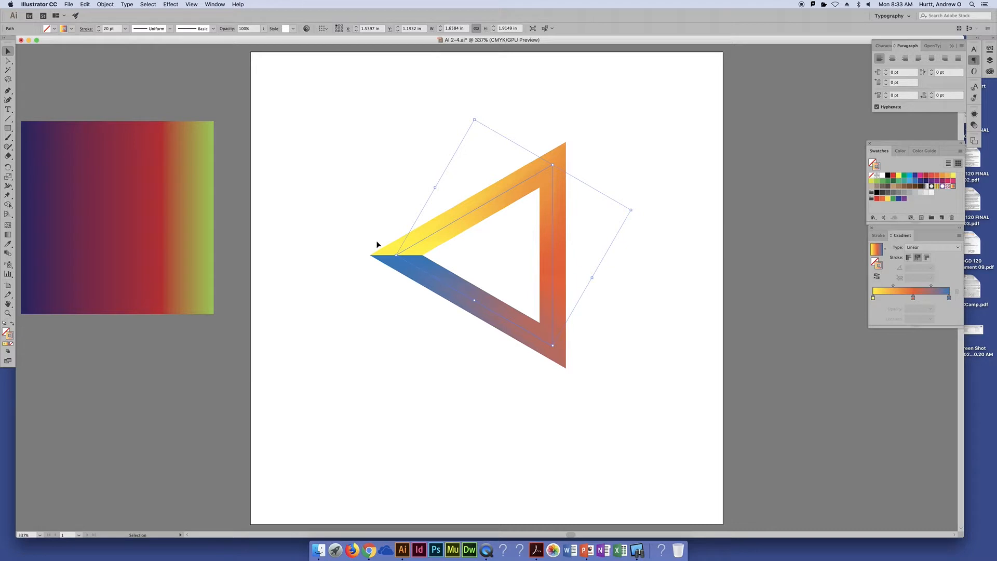
{"action": "left_click", "coordinate": [928, 258]}
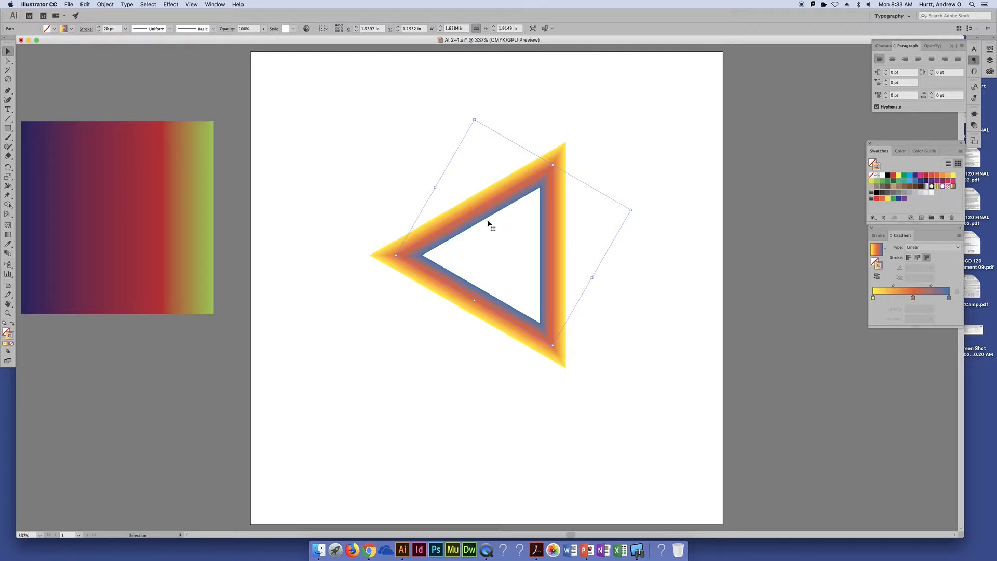
- Reverse the stroke gradient's color order twice and nudge its middle orange stop to a location of 53.09%
{"action": "left_click", "coordinate": [877, 277]}
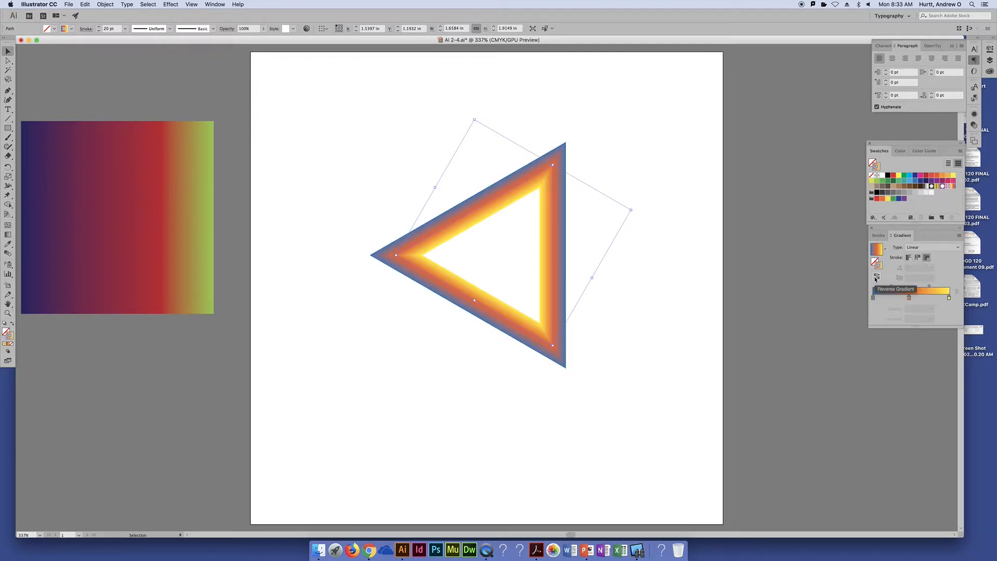
{"action": "left_click", "coordinate": [877, 278]}
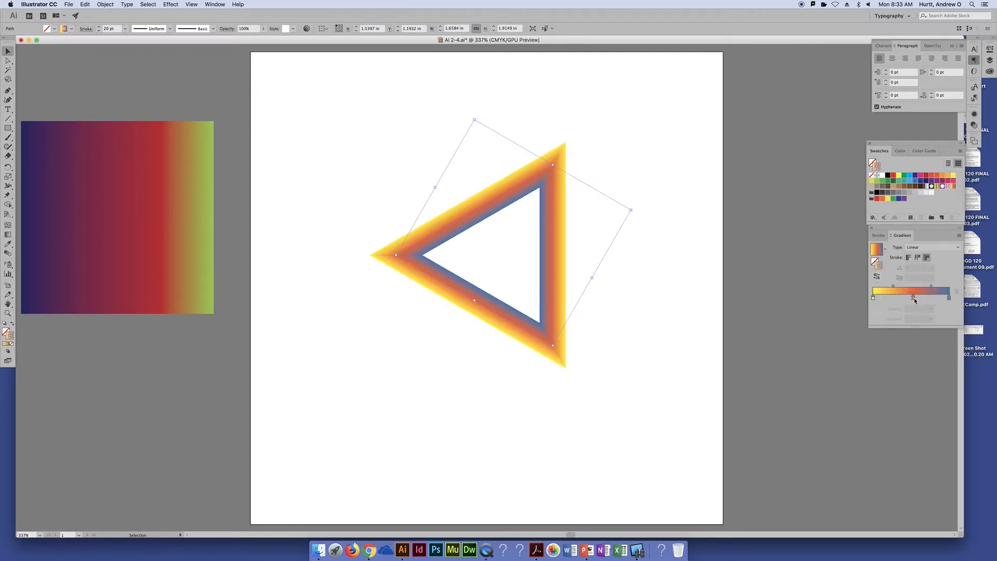
{"action": "mouse_move", "coordinate": [913, 299]}
{"action": "left_mouse_down"}
{"action": "mouse_move", "coordinate": [896, 300]}
{"action": "mouse_move", "coordinate": [914, 299]}
{"action": "left_mouse_up"}
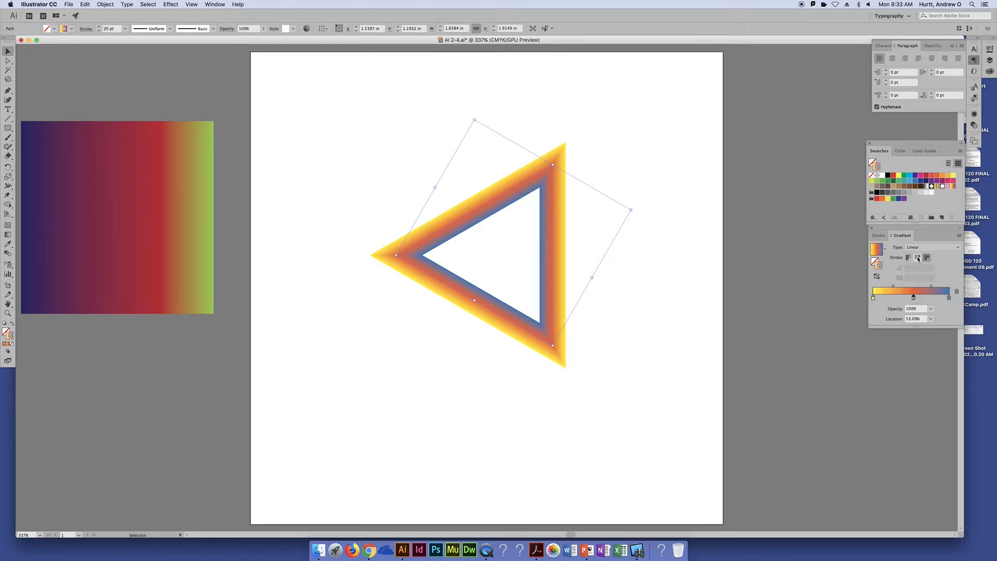
- Apply the gradient along the triangle's stroke and reverse its colors four times, ending with yellow first and blue last
{"action": "left_click", "coordinate": [918, 257]}
{"action": "left_click", "coordinate": [878, 277]}
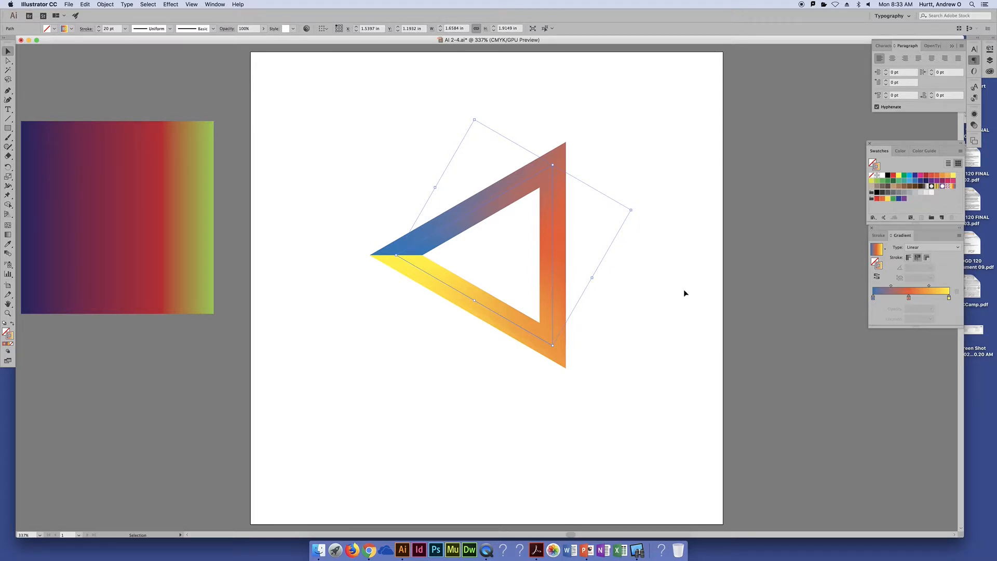
{"action": "left_click", "coordinate": [878, 277]}
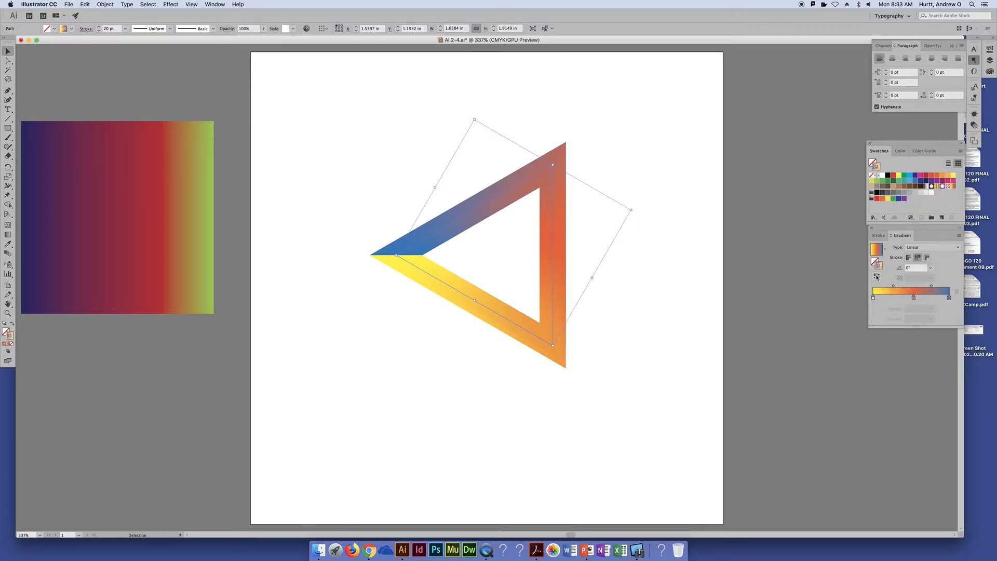
{"action": "left_click", "coordinate": [877, 277]}
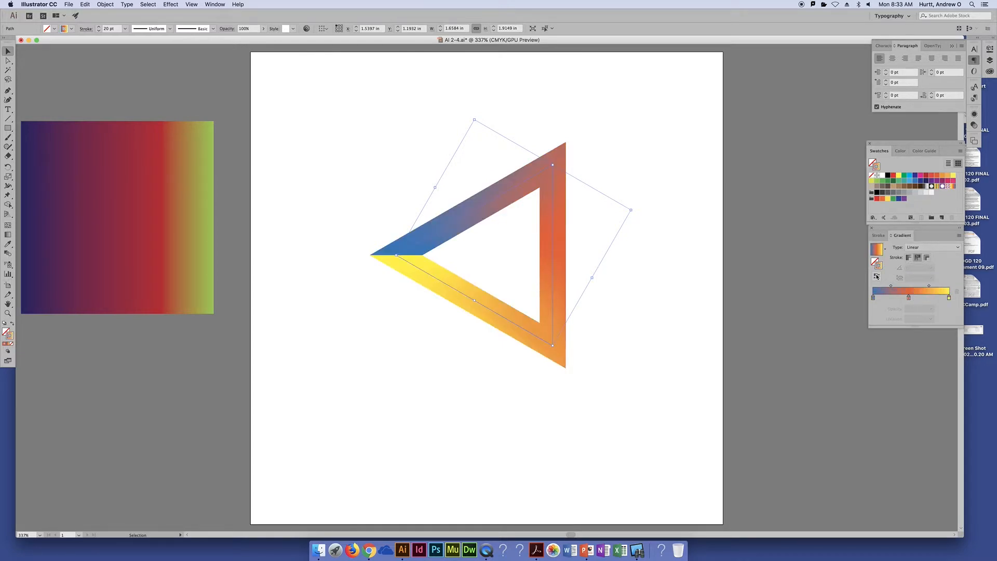
{"action": "left_click", "coordinate": [878, 277]}
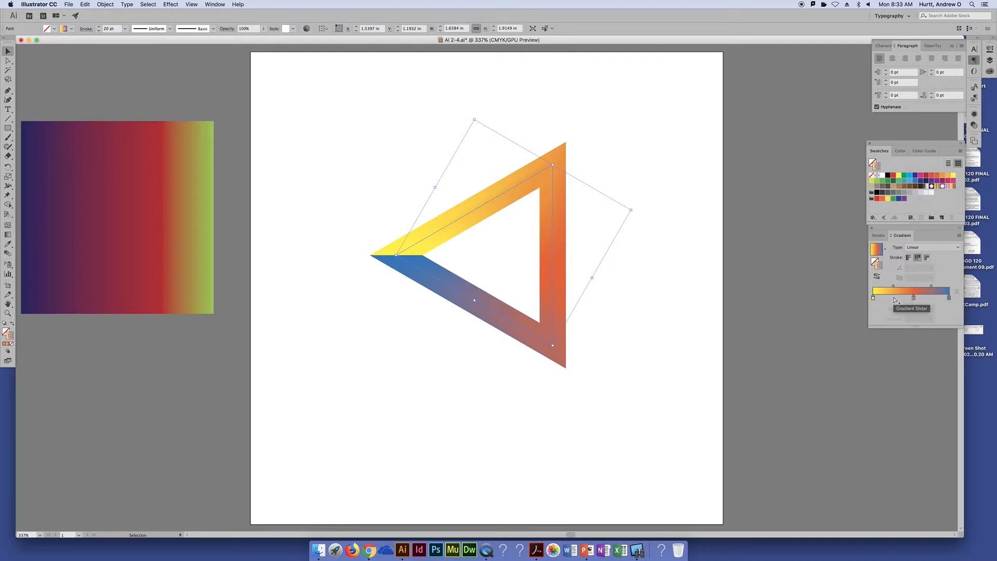
- Add a gradient stop at 28.22% between yellow and orange and color it CMYK Magenta
{"action": "left_click", "coordinate": [894, 297]}
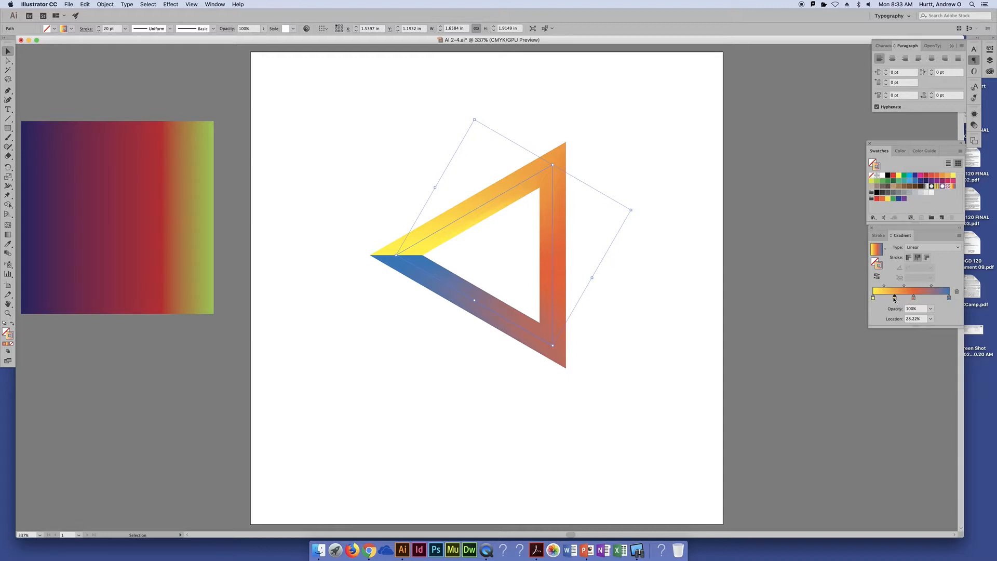
{"action": "double_click", "coordinate": [895, 297]}
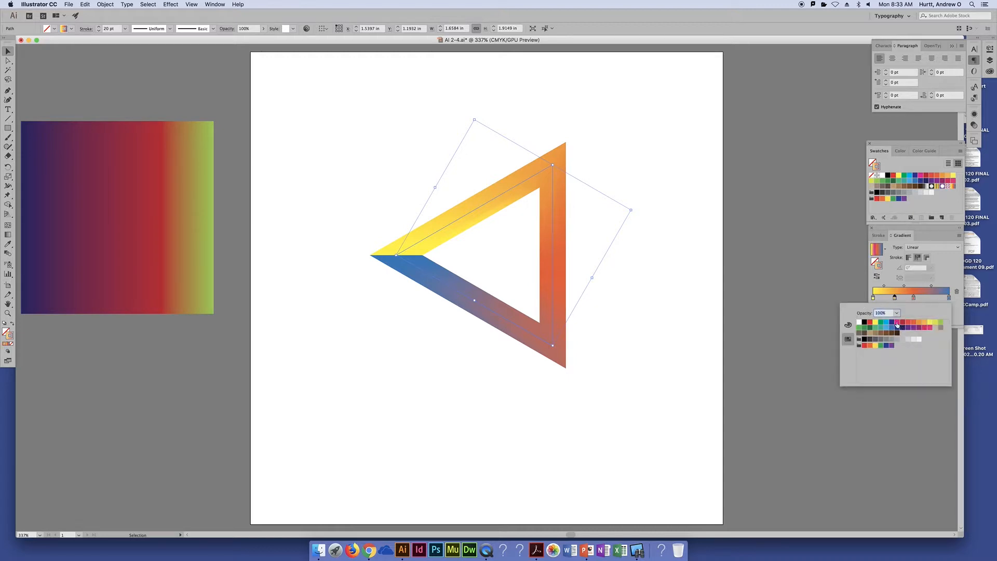
{"action": "left_click", "coordinate": [897, 323]}
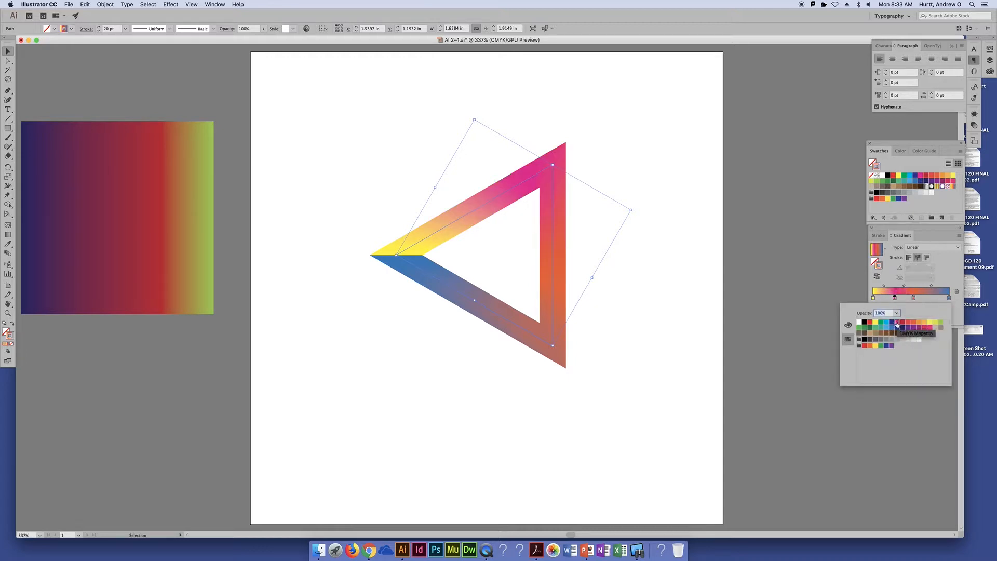
{"action": "left_click", "coordinate": [938, 302]}
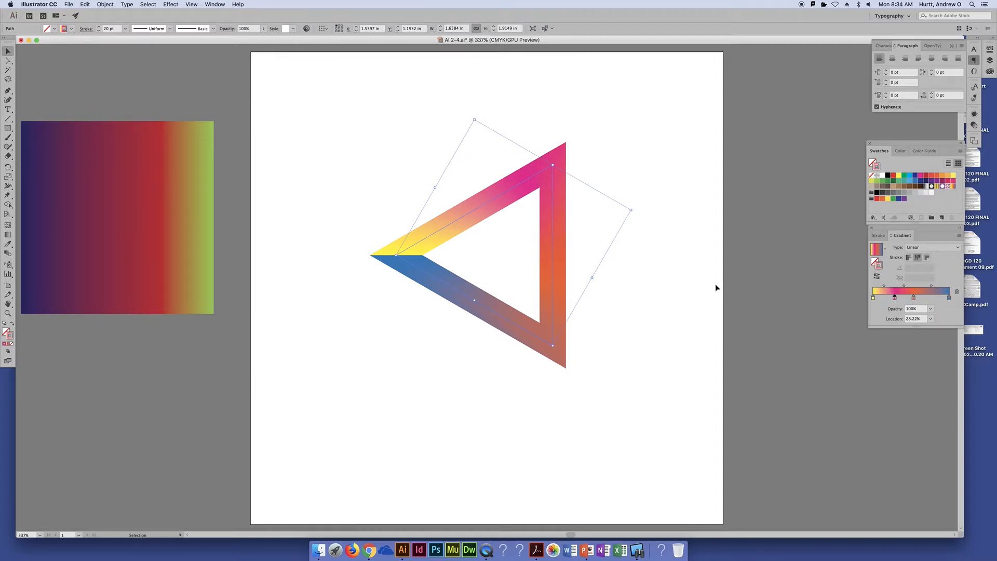
- Switch the stroke gradient across and back along the stroke, and undo the added magenta stop
{"action": "left_click", "coordinate": [928, 258]}
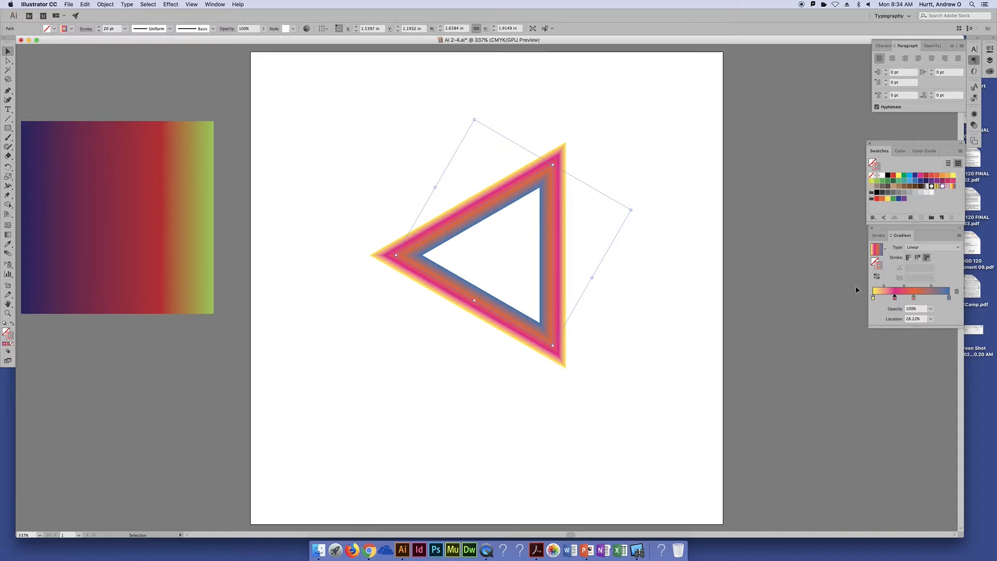
{"action": "left_click", "coordinate": [918, 258]}
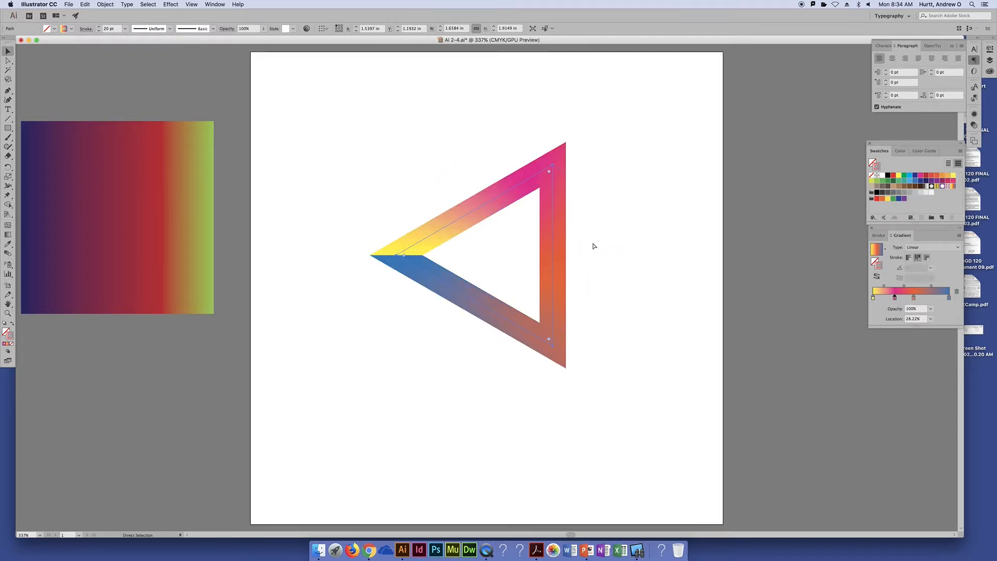
{"action": "key", "text": "super+z"}
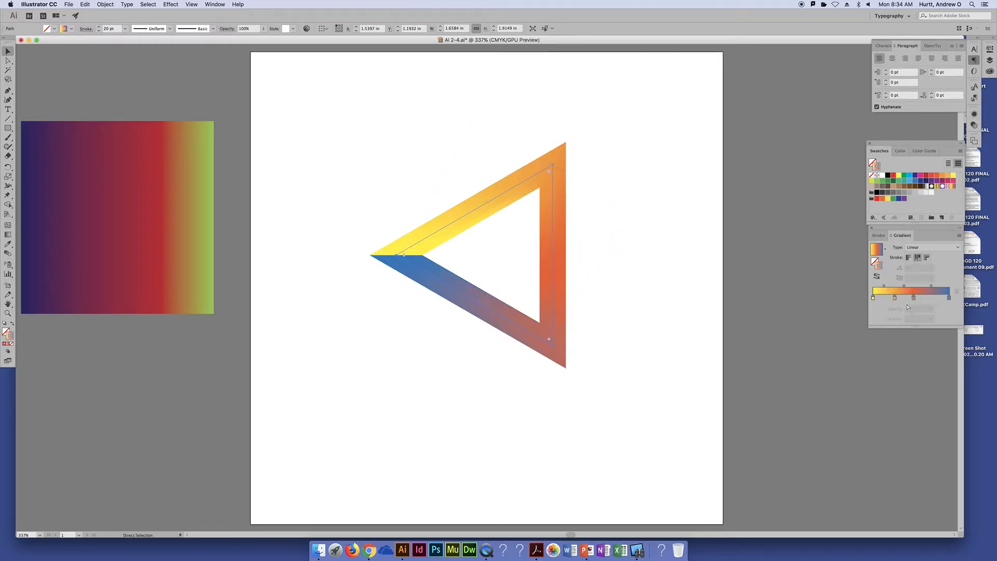
{"action": "key", "text": "super+z"}
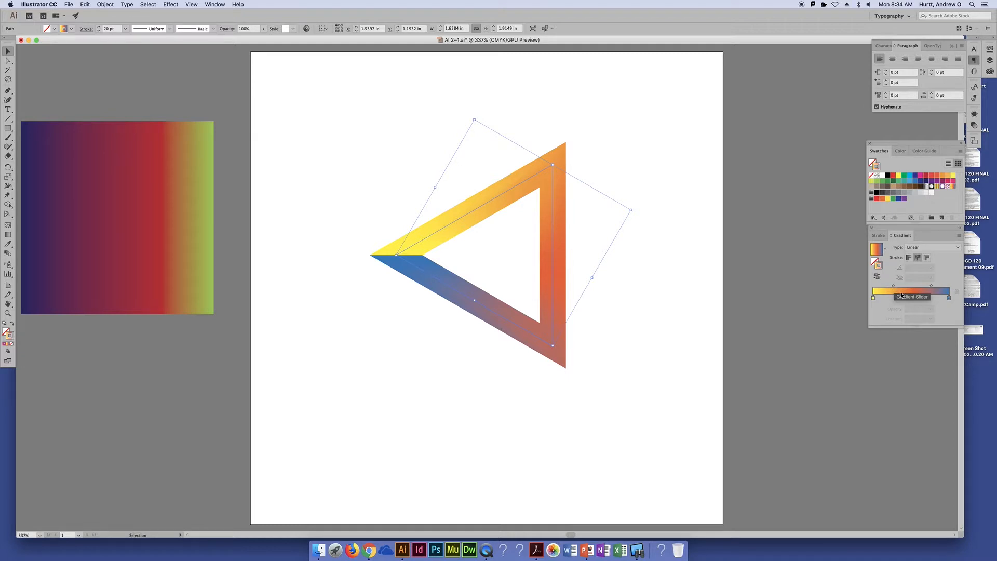
- Compare the gradient applied across the triangle's stroke with the gradient along the stroke, ending on along
{"action": "left_click", "coordinate": [918, 258]}
{"action": "left_click", "coordinate": [927, 258]}
{"action": "left_click", "coordinate": [928, 258]}
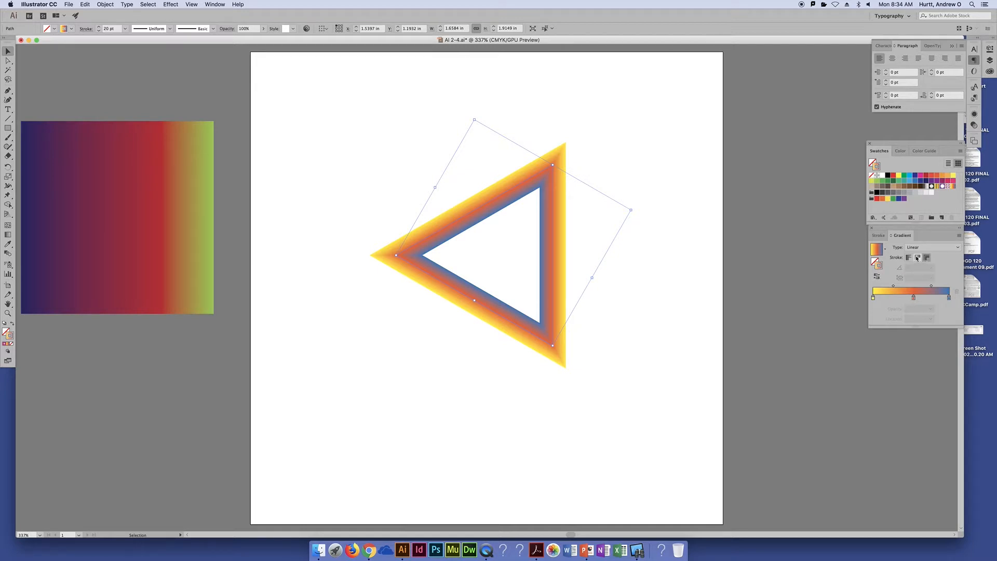
{"action": "left_click", "coordinate": [917, 258]}
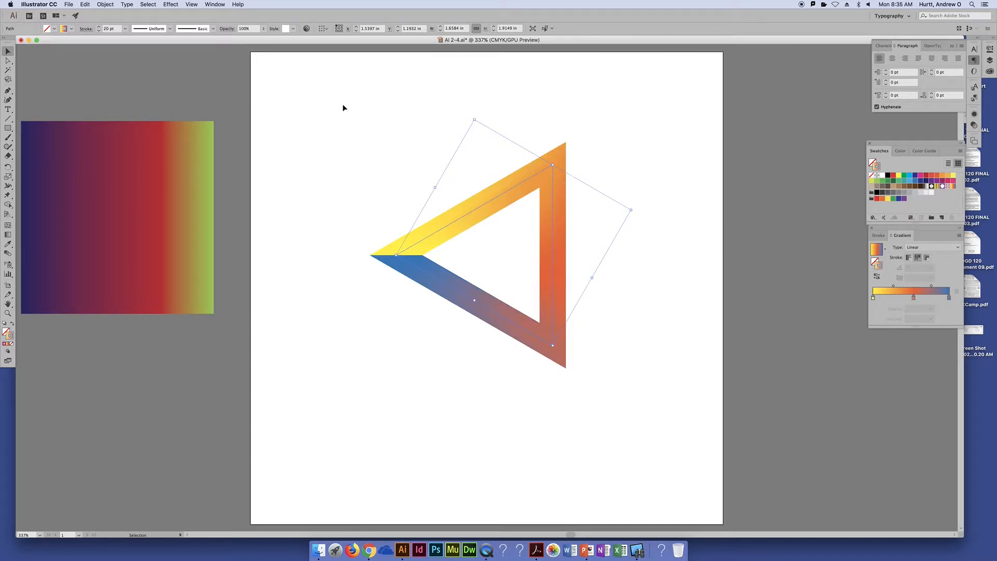
- Move the gradient-stroked triangle off the artboard to its right
{"action": "left_click_drag", "start_coordinate": [530, 189], "coordinate": [858, 327]}
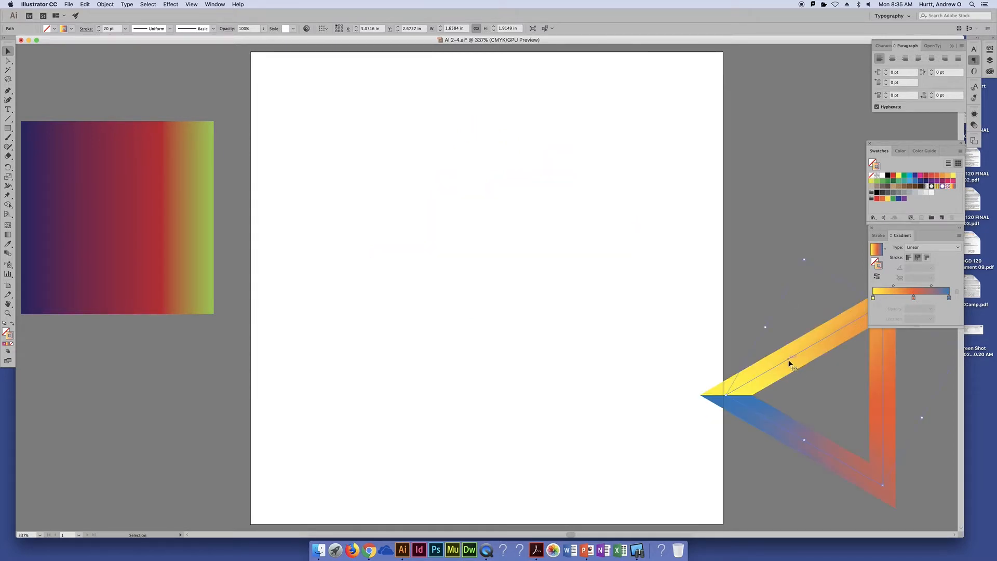
{"action": "left_click_drag", "start_coordinate": [790, 361], "coordinate": [826, 364]}
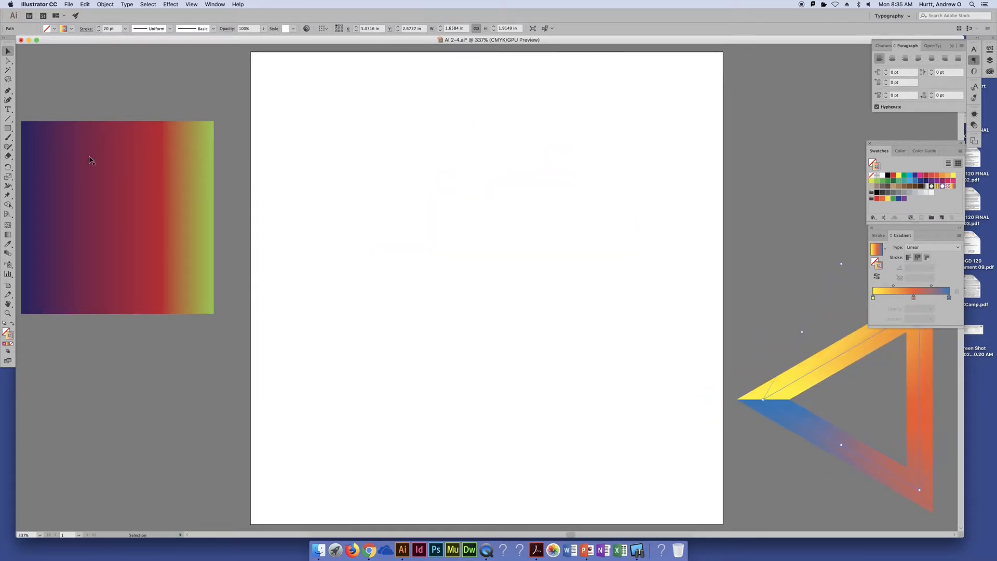
- Create the point text BERRY on the artboard, enlarge it to about 92 pt and shift it toward the artboard's center
{"action": "left_click", "coordinate": [8, 110]}
{"action": "left_click", "coordinate": [366, 197]}
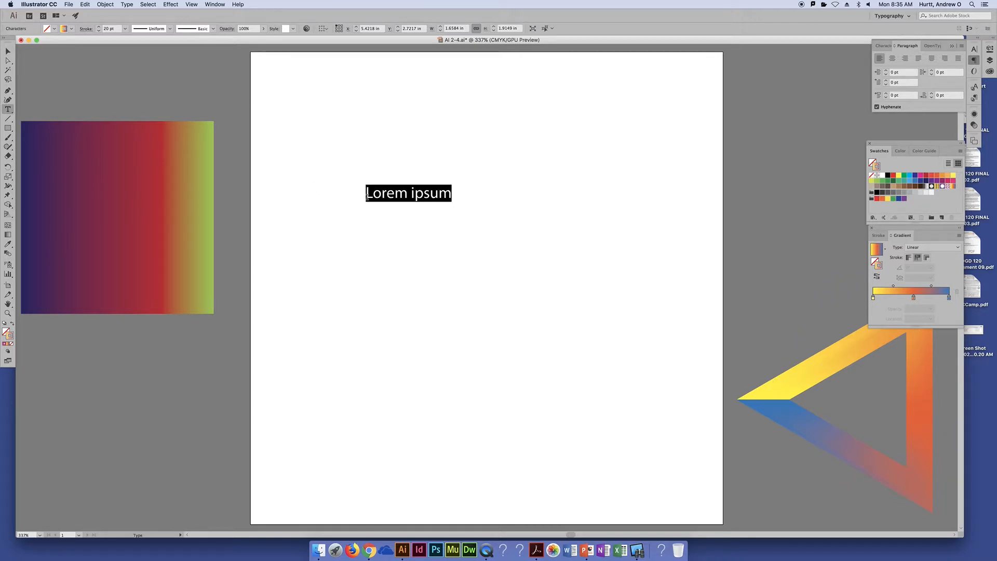
{"action": "type", "text": "BERRY"}
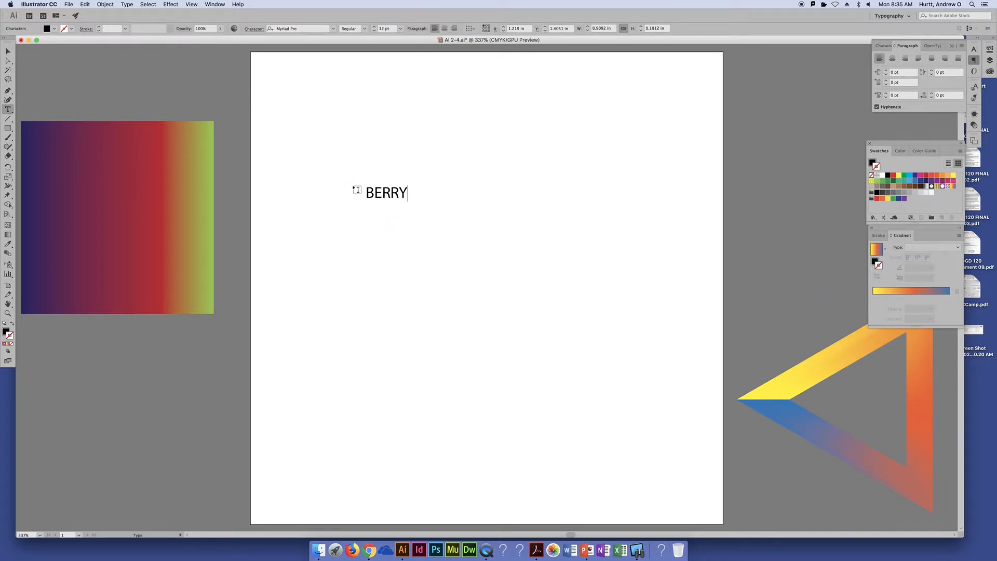
{"action": "left_click", "coordinate": [10, 51]}
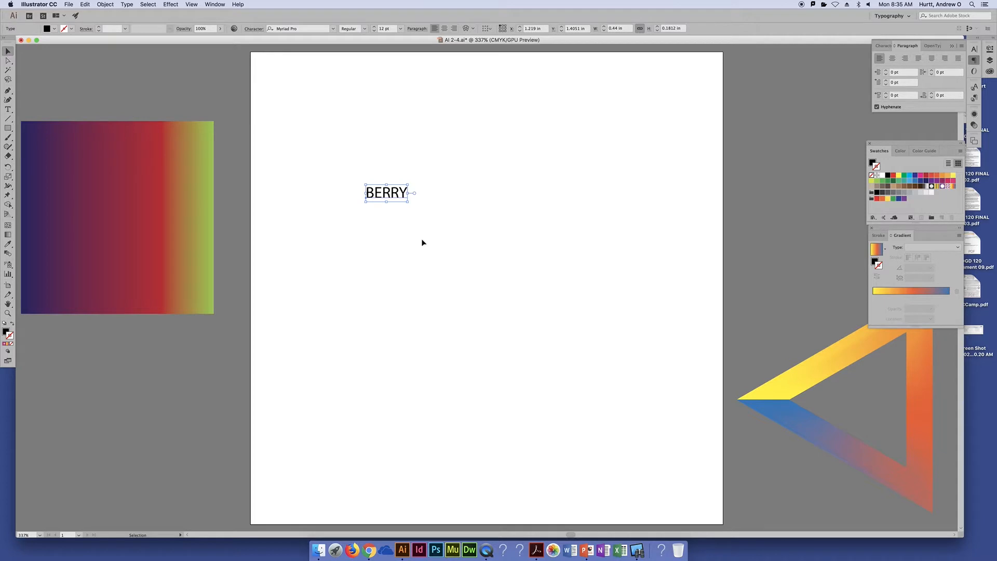
{"action": "left_click_drag", "start_coordinate": [408, 203], "coordinate": [685, 366]}
{"action": "left_click_drag", "start_coordinate": [586, 260], "coordinate": [561, 265]}
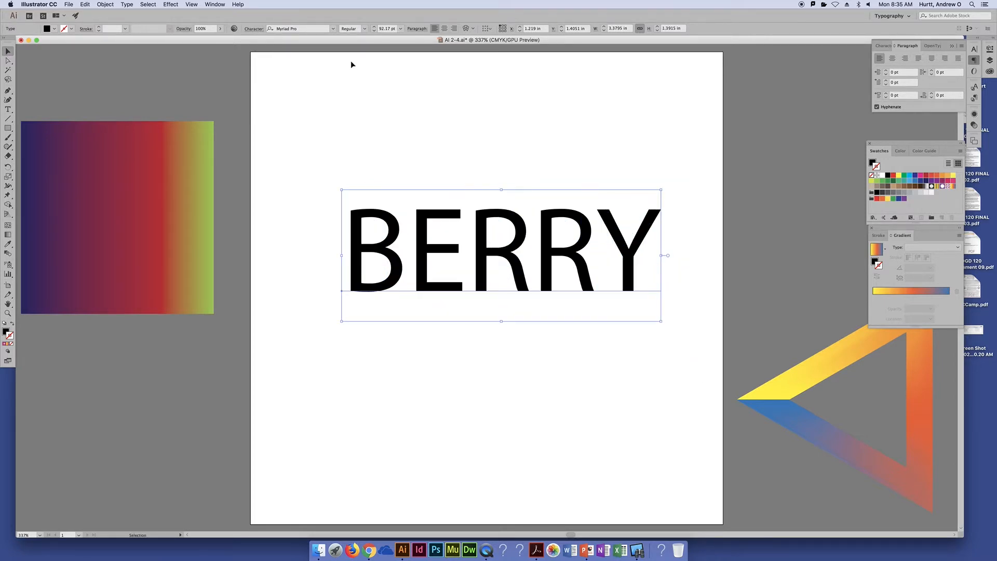
- Change the BERRY text's font to Athelas and move the text slightly up and left on the artboard
{"action": "left_click", "coordinate": [333, 29]}
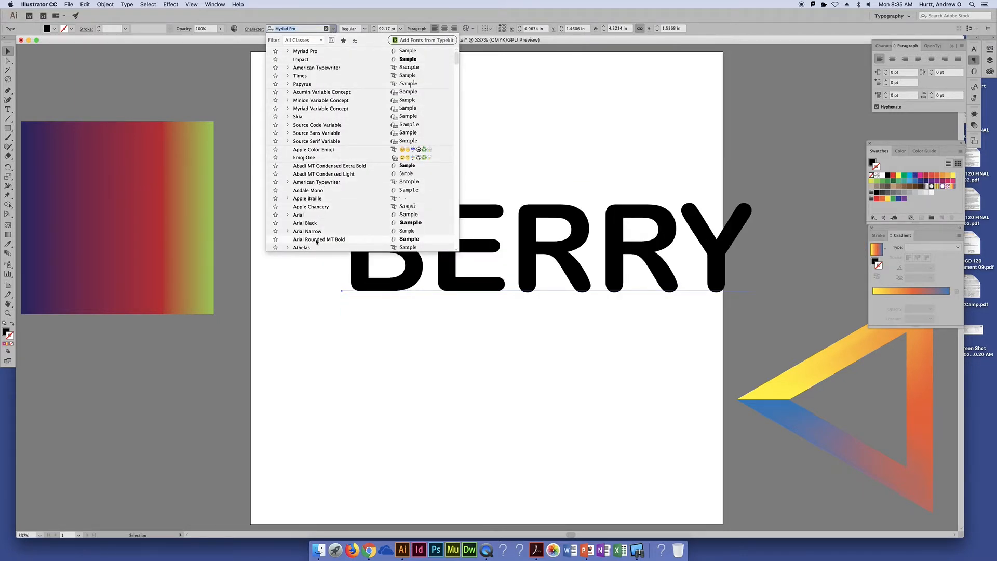
{"action": "scroll", "coordinate": [317, 229], "scroll_direction": "down", "scroll_amount": 10}
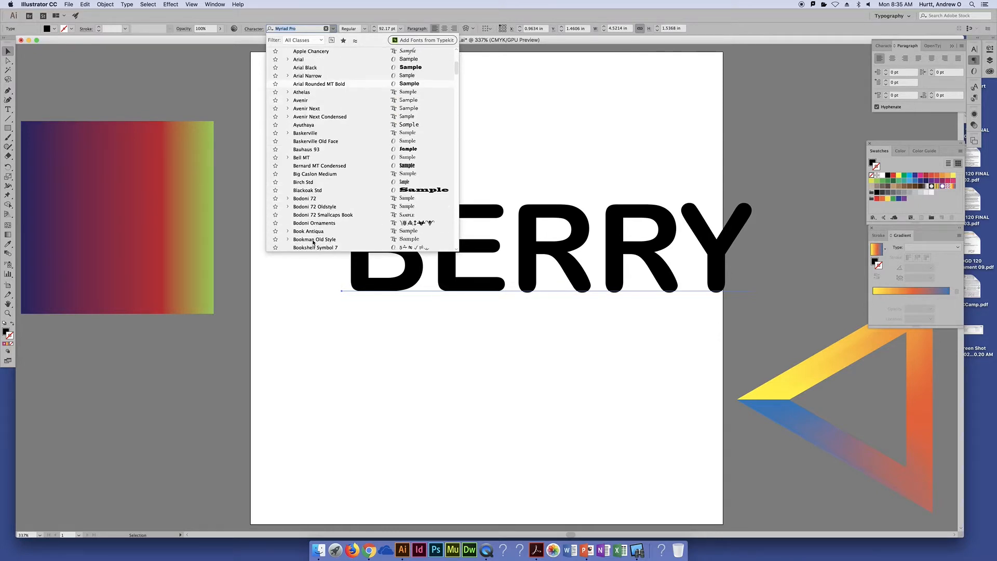
{"action": "left_click", "coordinate": [304, 93]}
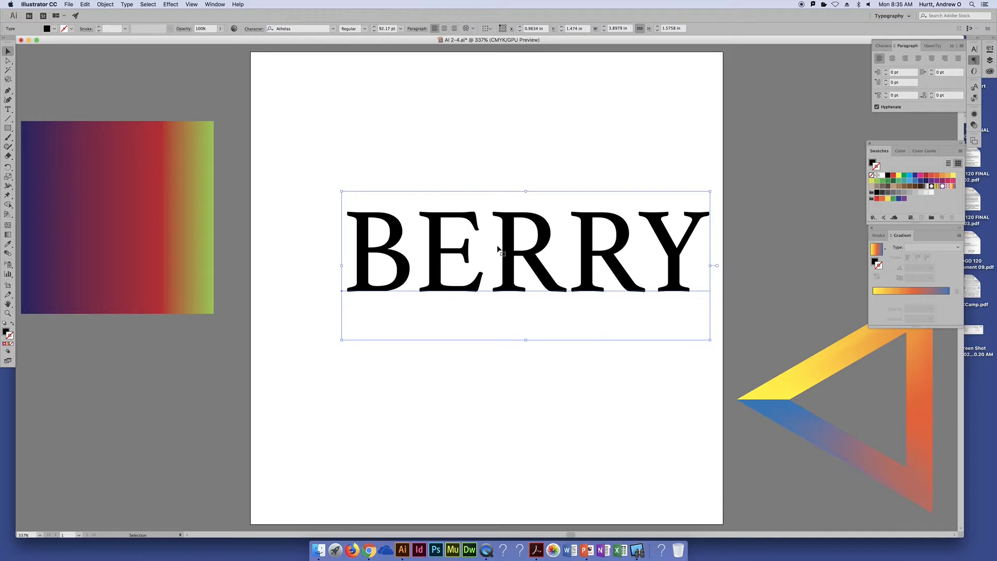
{"action": "left_click_drag", "start_coordinate": [521, 243], "coordinate": [488, 212]}
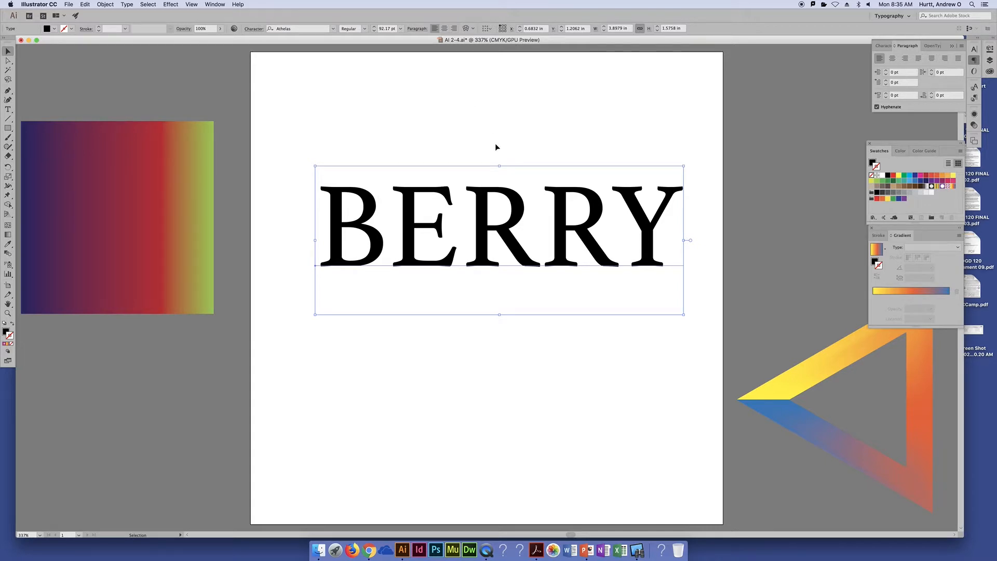
- Try several solid swatches, including green and orange, as the BERRY text's fill
{"action": "left_click", "coordinate": [894, 176]}
{"action": "left_click", "coordinate": [899, 175]}
{"action": "left_click", "coordinate": [904, 175]}
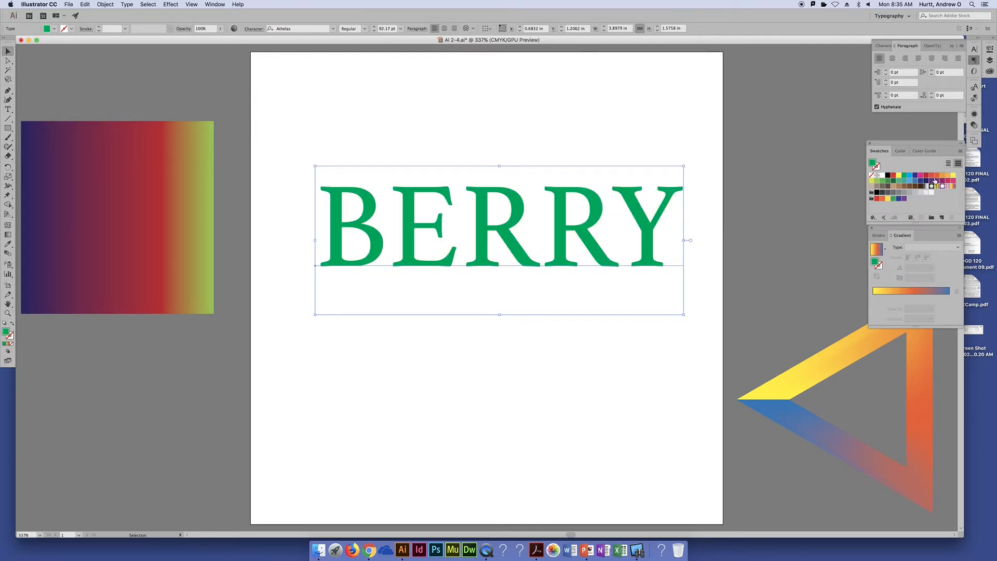
{"action": "left_click", "coordinate": [936, 180]}
{"action": "left_click", "coordinate": [943, 176]}
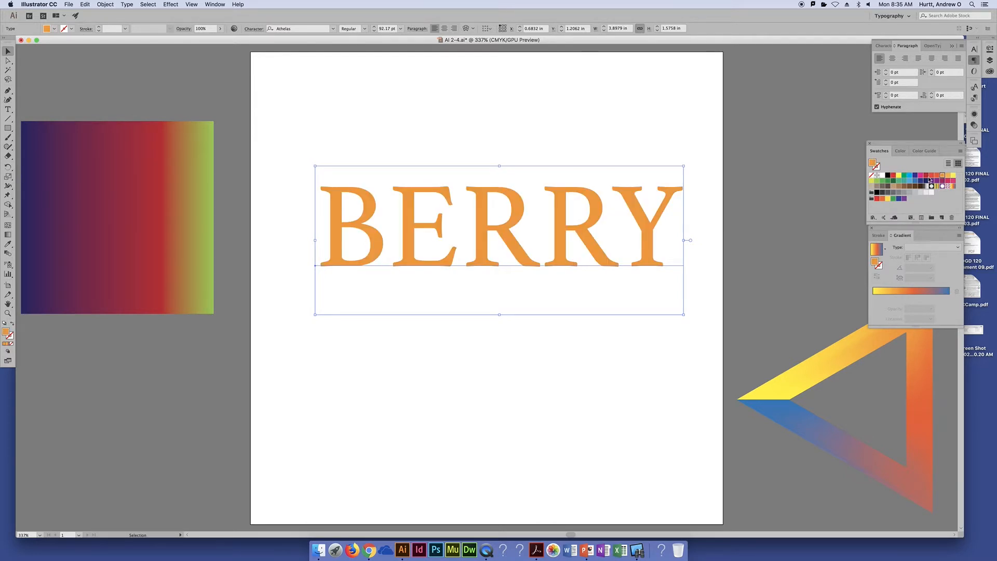
- Try the Yellow, Orange, Blue gradient swatch on the text's fill and stroke, resetting the fill to black and undoing the stroke change
{"action": "left_click", "coordinate": [954, 187]}
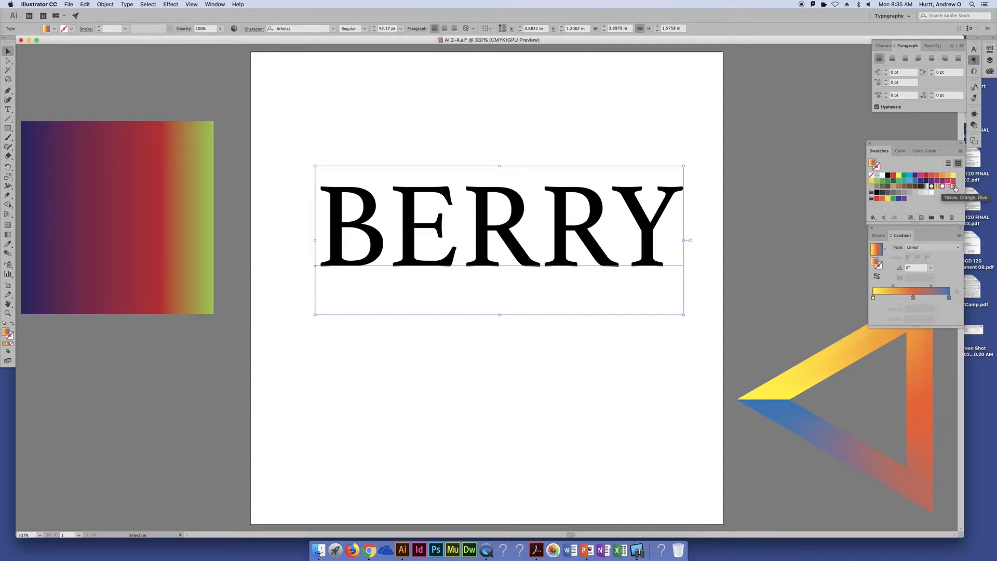
{"action": "left_click", "coordinate": [889, 175]}
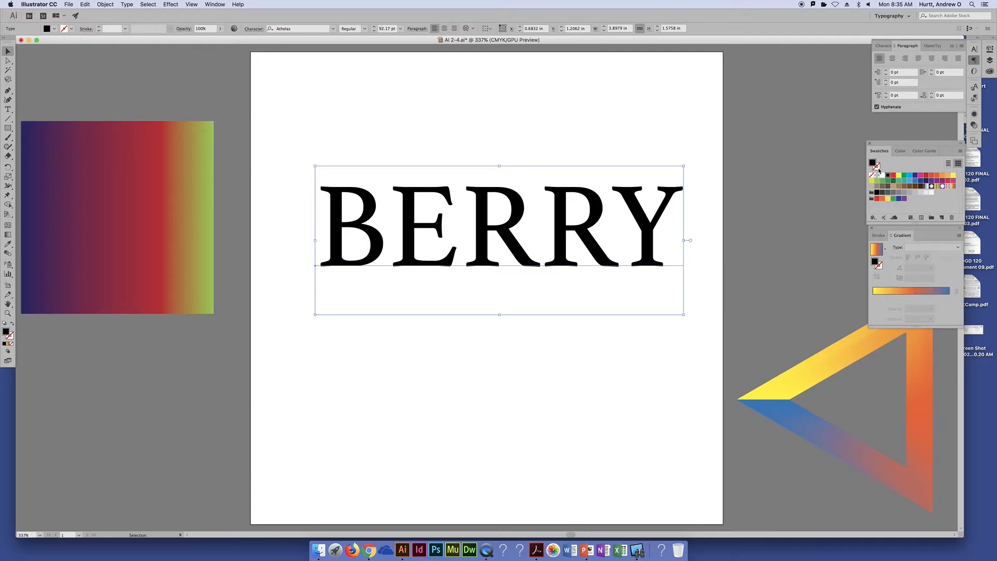
{"action": "left_click", "coordinate": [954, 186]}
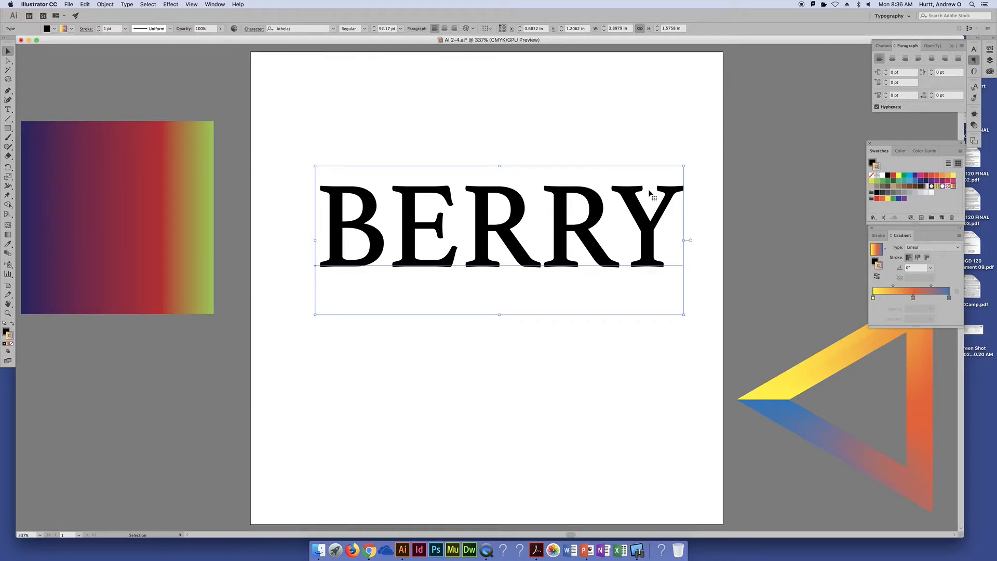
{"action": "key", "text": "super+z"}
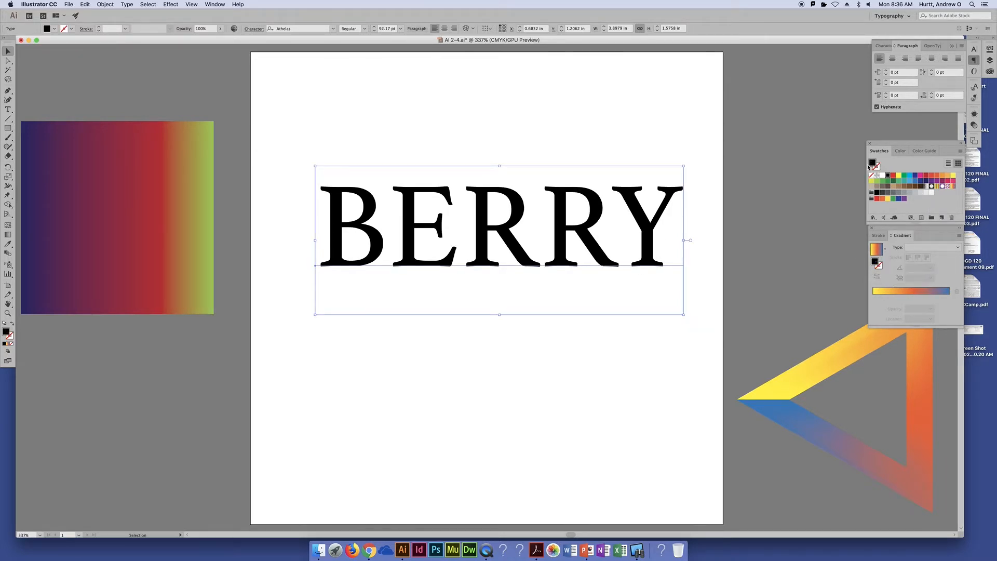
- Convert the BERRY text to outlines and shift the lettering up and slightly left on the artboard
{"action": "left_click_drag", "start_coordinate": [421, 202], "coordinate": [404, 198]}
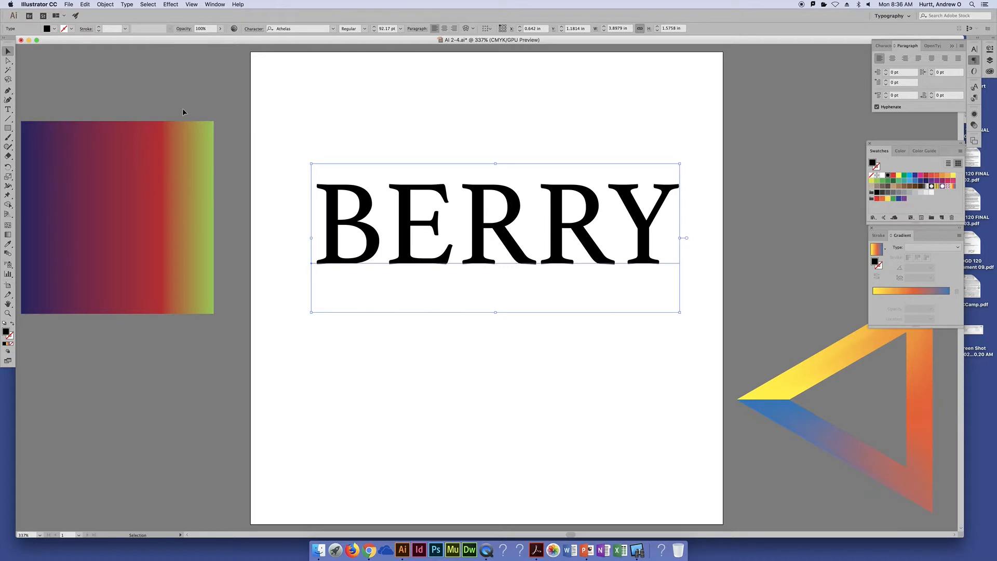
{"action": "left_click", "coordinate": [127, 5]}
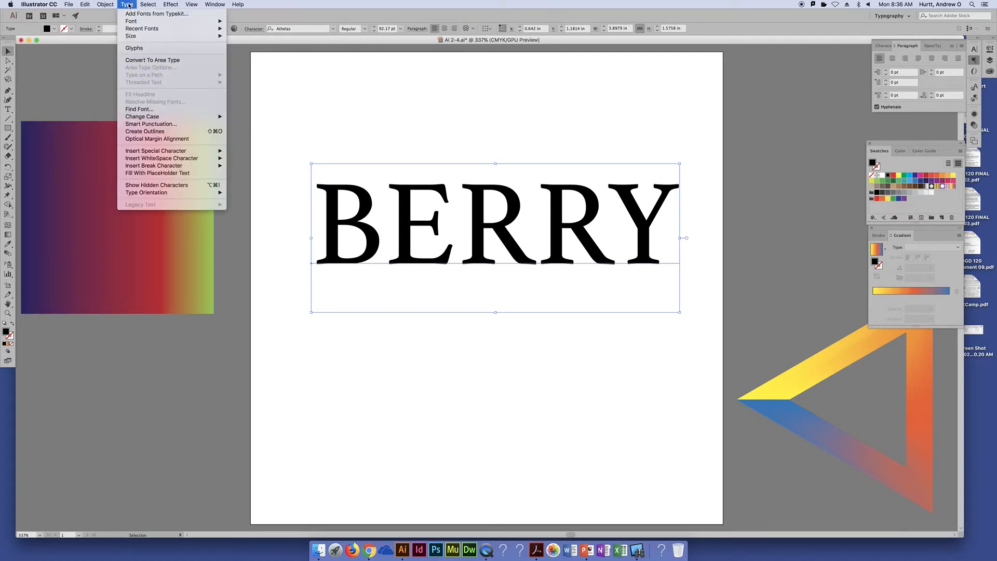
{"action": "left_click", "coordinate": [181, 131]}
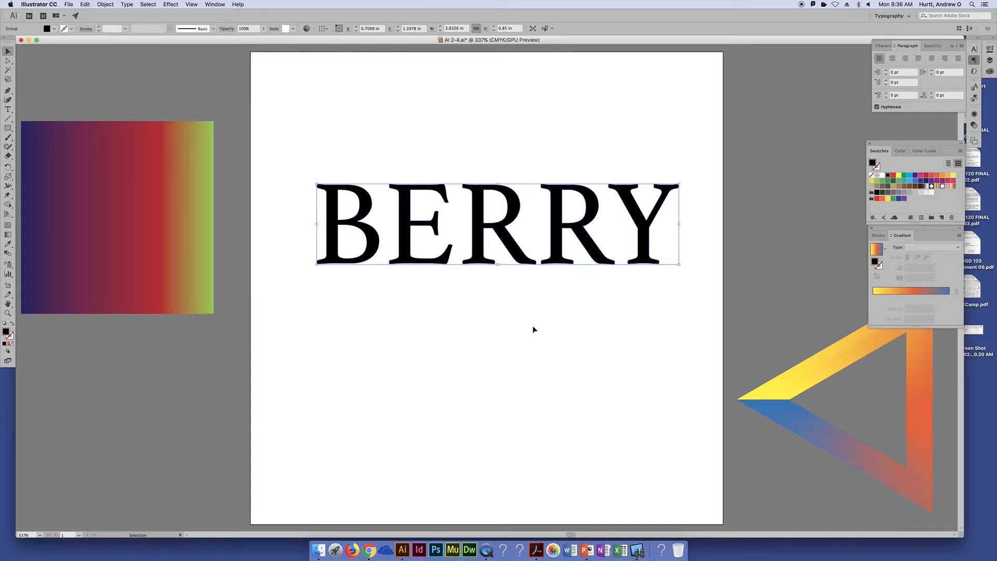
{"action": "left_click_drag", "start_coordinate": [480, 219], "coordinate": [477, 197]}
{"action": "left_click", "coordinate": [504, 301]}
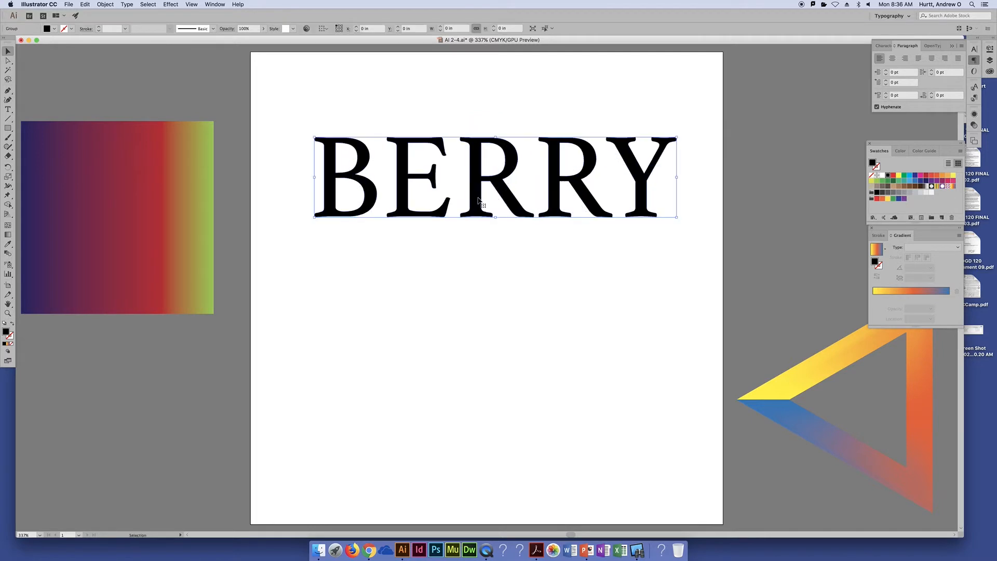
- Fill the outlined BERRY letters with the Yellow, Orange, Blue gradient and stretch it as one horizontal blend across the whole word
{"action": "left_click", "coordinate": [953, 187]}
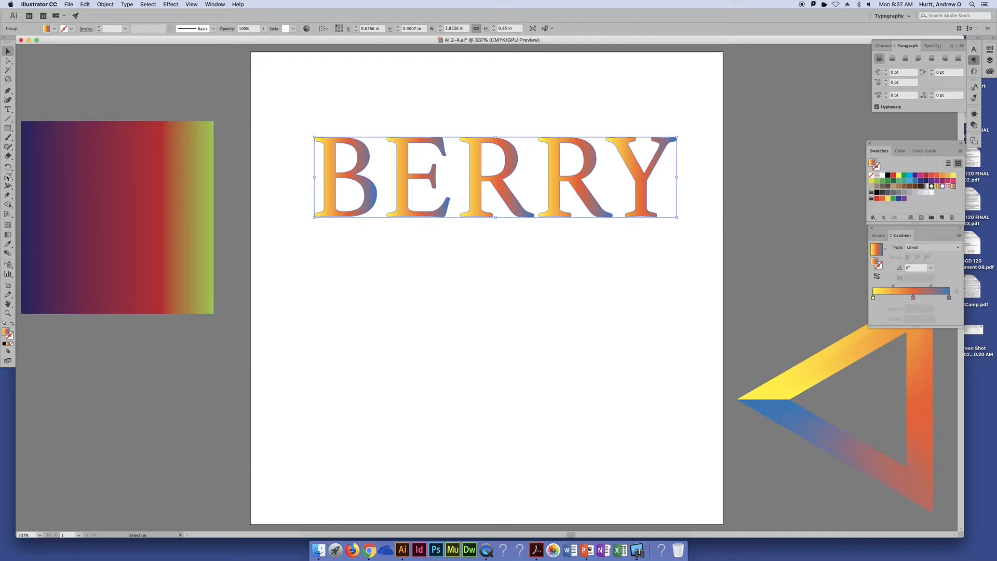
{"action": "left_click", "coordinate": [7, 235]}
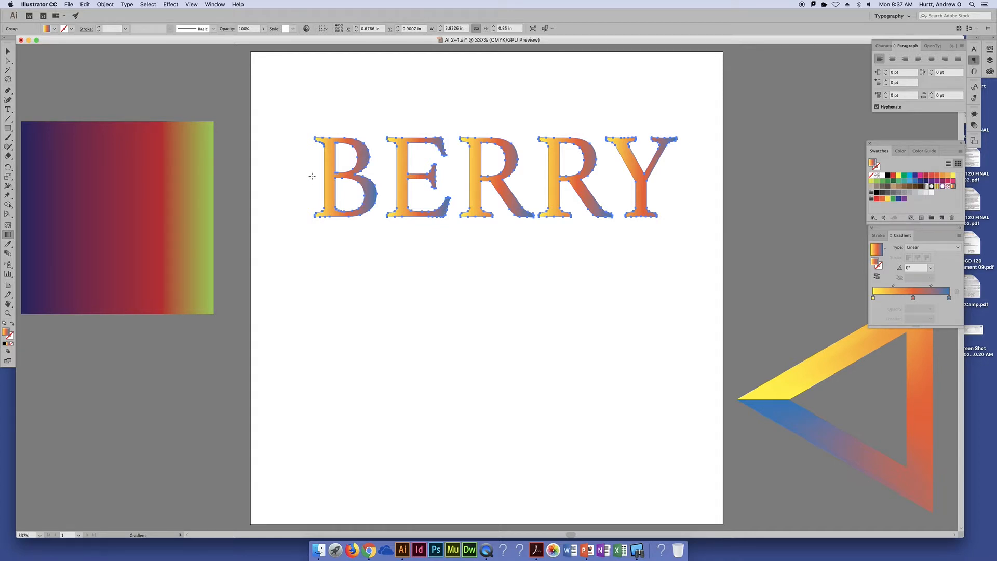
{"action": "left_click_drag", "start_coordinate": [312, 176], "coordinate": [678, 199]}
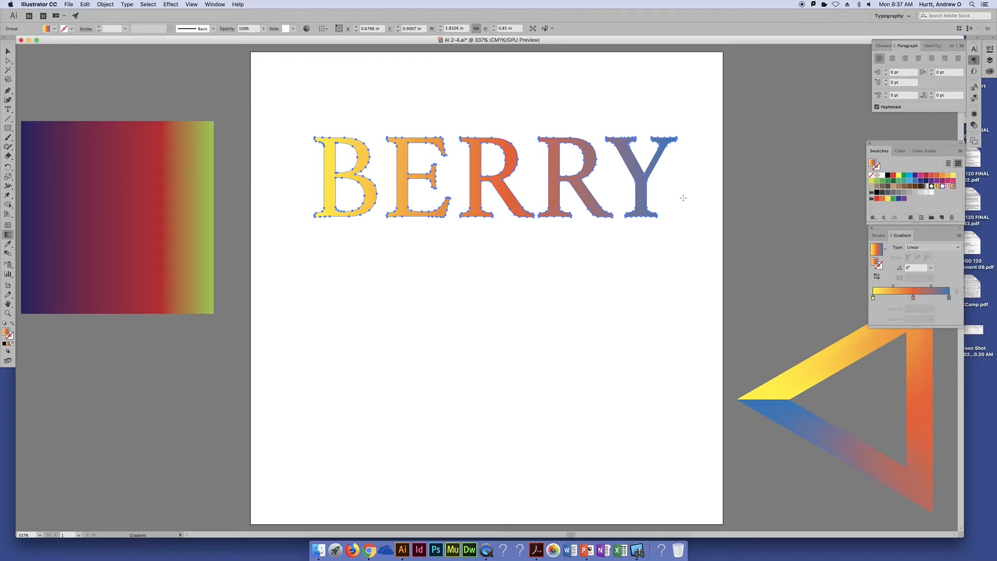
{"action": "left_click", "coordinate": [8, 51]}
{"action": "left_click", "coordinate": [416, 285]}
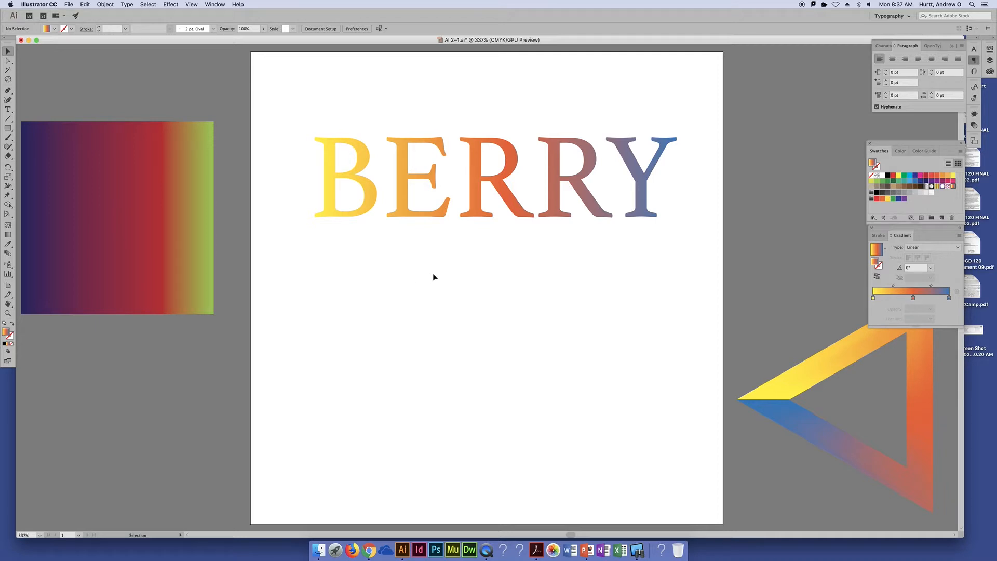
- Redirect the gradient on the outlined BERRY letters at -90°, running from yellow along their tops to blue along their bases
{"action": "left_click", "coordinate": [351, 213]}
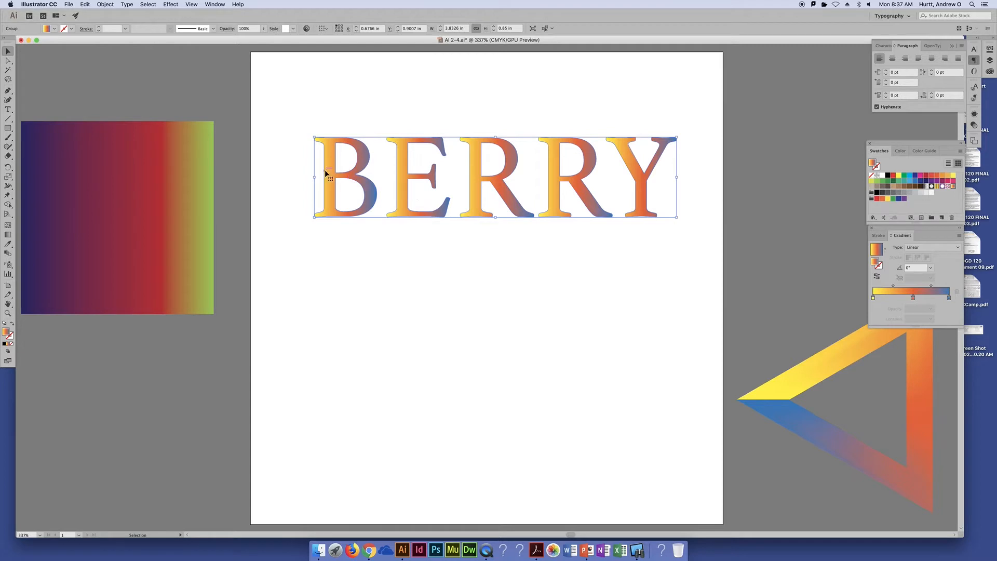
{"action": "left_click", "coordinate": [8, 179]}
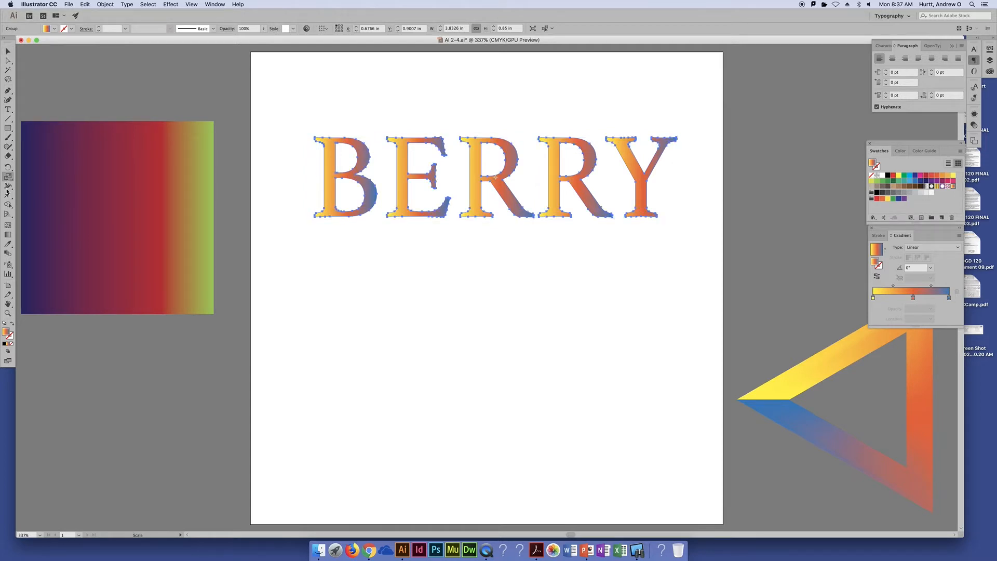
{"action": "left_click", "coordinate": [7, 235]}
{"action": "left_click_drag", "start_coordinate": [482, 138], "coordinate": [488, 221]}
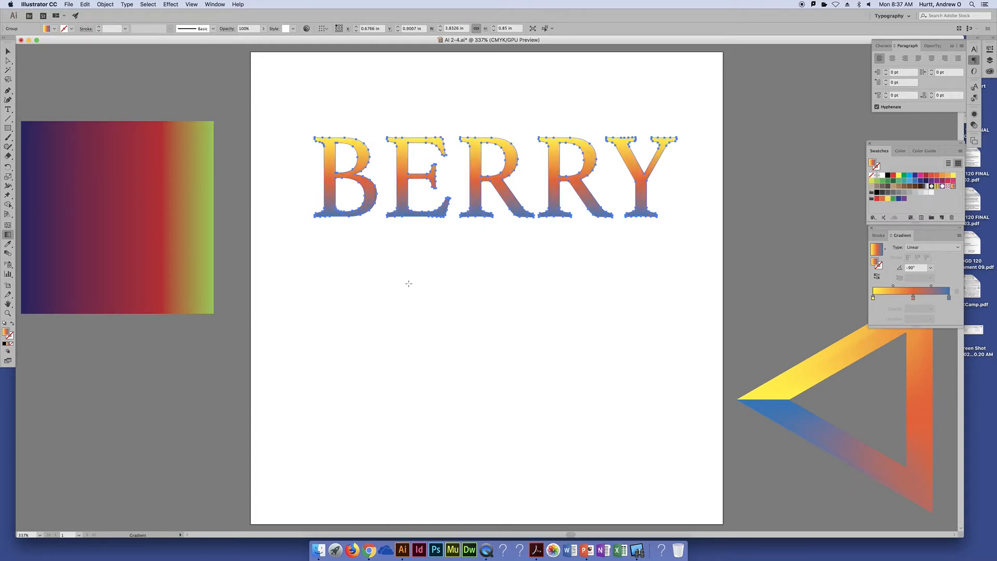
{"action": "key", "text": "v"}
{"action": "left_click", "coordinate": [363, 248]}
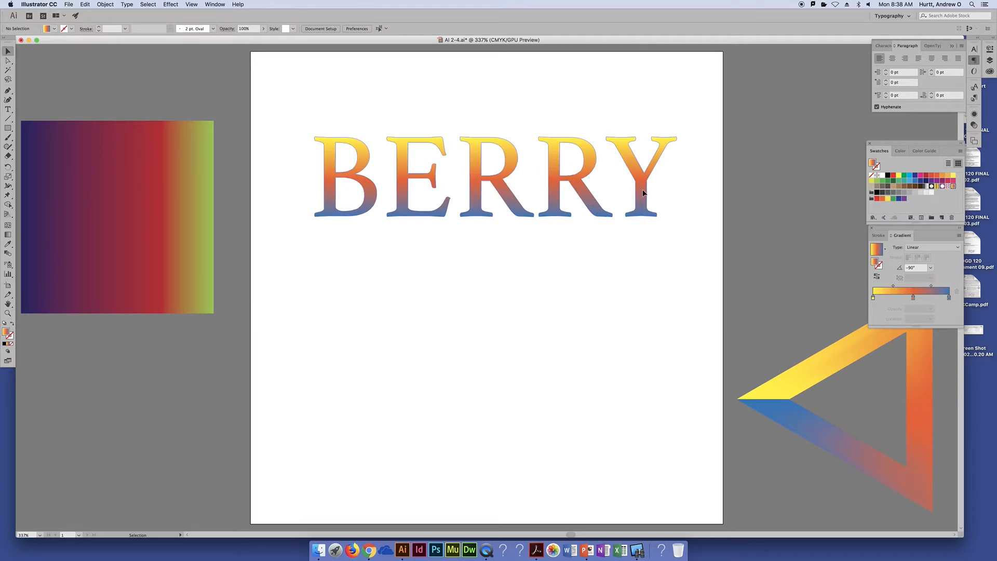
- Move the BERRY lettering slightly, and undo back through the move, gradient fills and outline conversion to restore the black live text
{"action": "left_click_drag", "start_coordinate": [643, 195], "coordinate": [622, 190]}
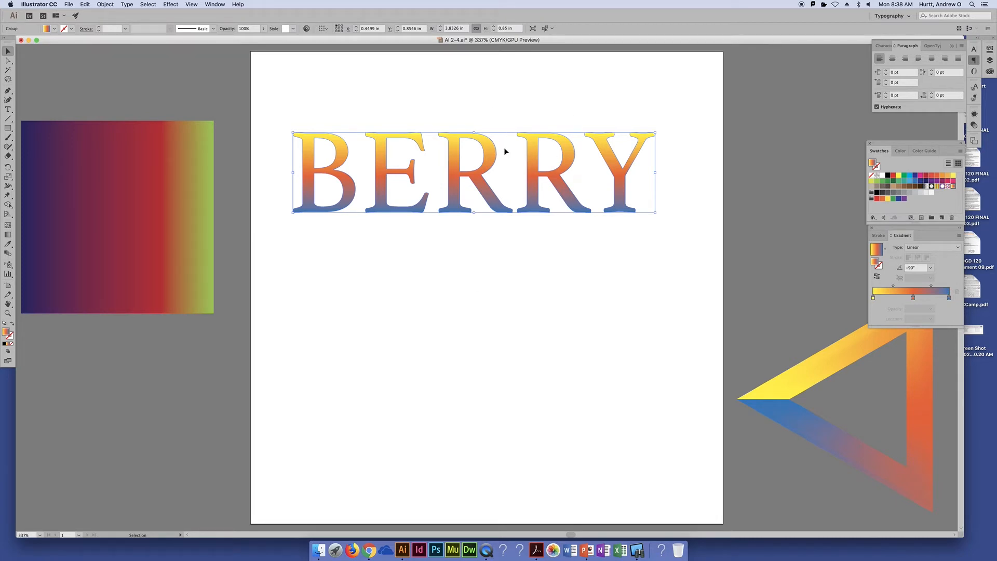
{"action": "key", "text": "ctrl+z"}
{"action": "key", "text": "ctrl+z"}
{"action": "key", "text": "ctrl+z"}
{"action": "key", "text": "ctrl+z"}
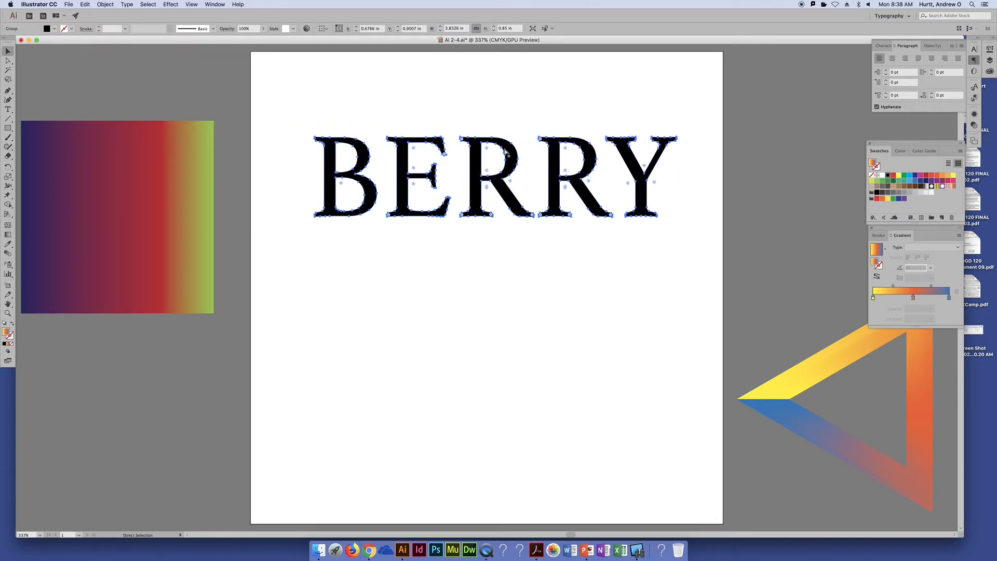
{"action": "key", "text": "ctrl+z"}
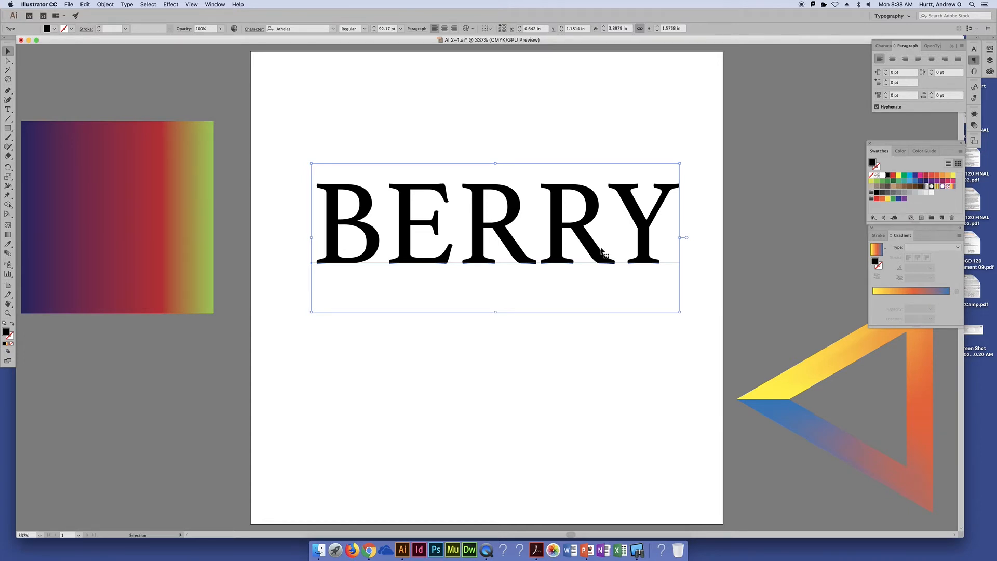
- Place a copy of the live BERRY text on the pasteboard above the artboard, keeping the original in place
{"action": "key", "text": "super+minus"}
{"action": "key", "text": "super+minus"}
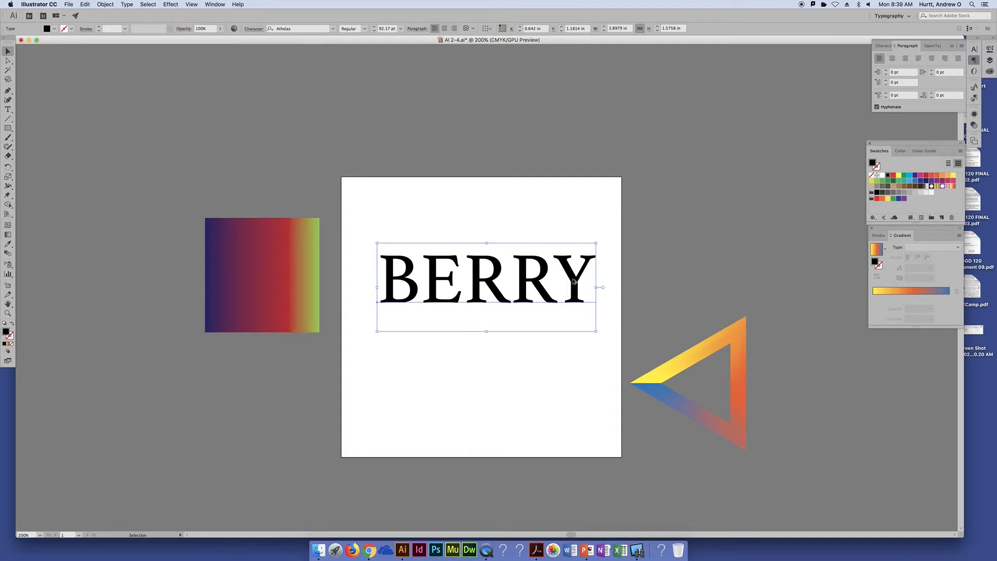
{"action": "left_click_drag", "start_coordinate": [576, 294], "coordinate": [412, 107]}
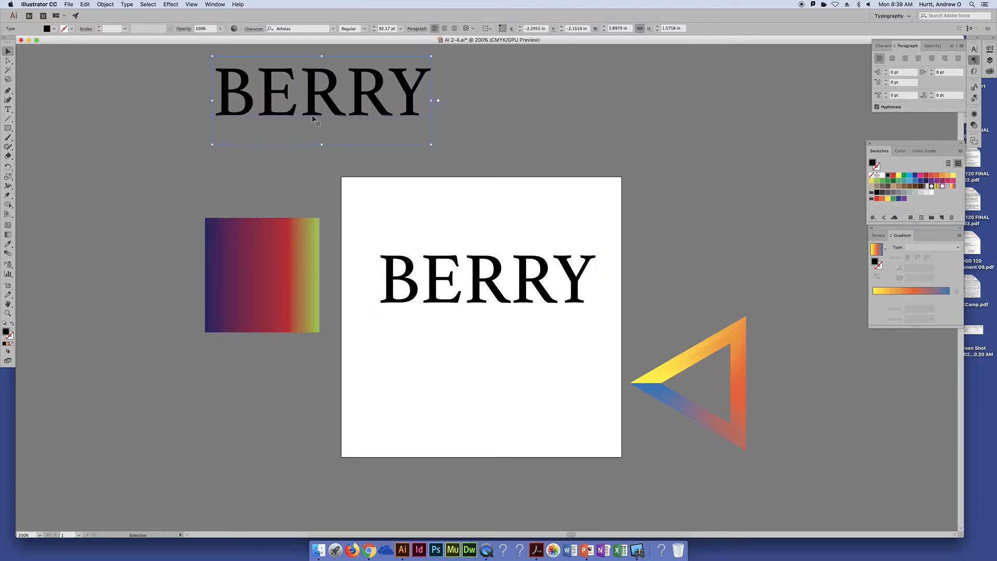
{"action": "left_click", "coordinate": [507, 322]}
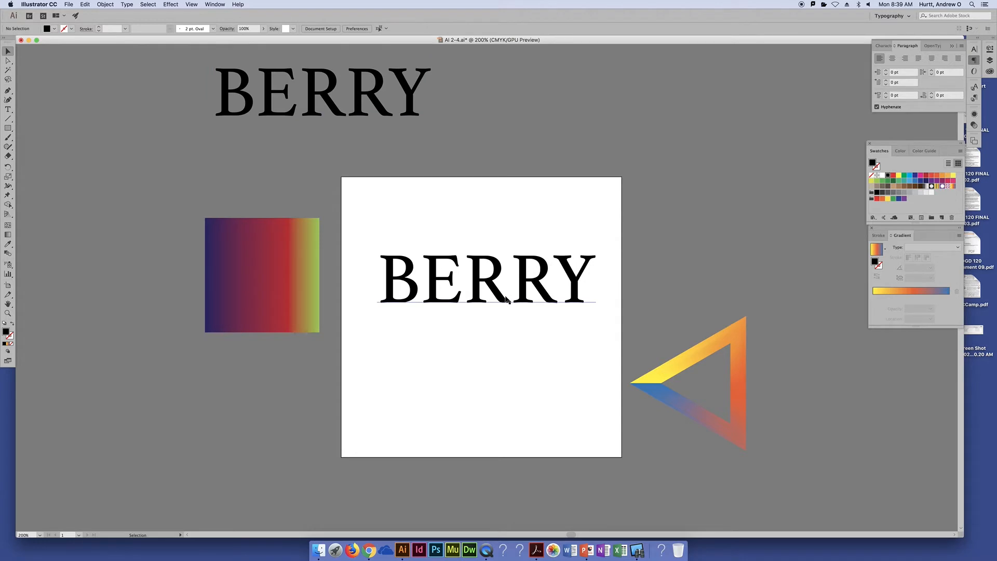
- Convert the BERRY text on the artboard to outlines and fill it with the Yellow, Orange, Blue gradient
{"action": "left_click", "coordinate": [508, 299]}
{"action": "key", "text": "super+shift+o"}
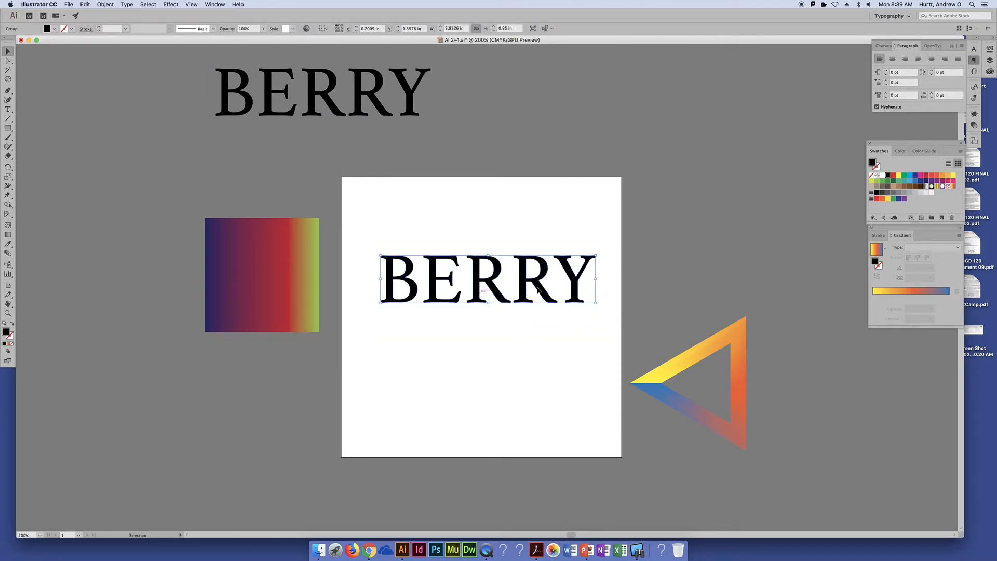
{"action": "left_click", "coordinate": [955, 186]}
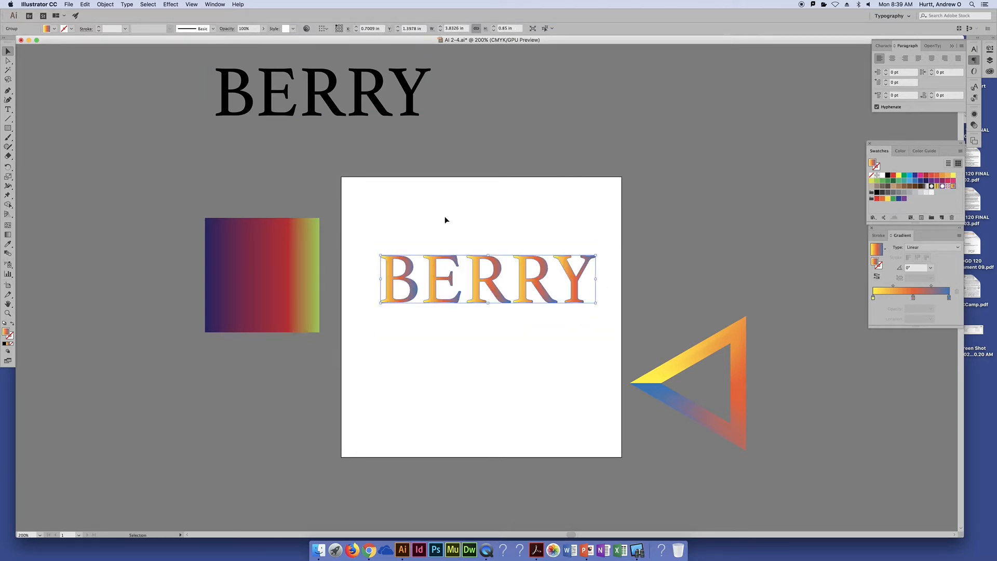
{"action": "left_click", "coordinate": [491, 214]}
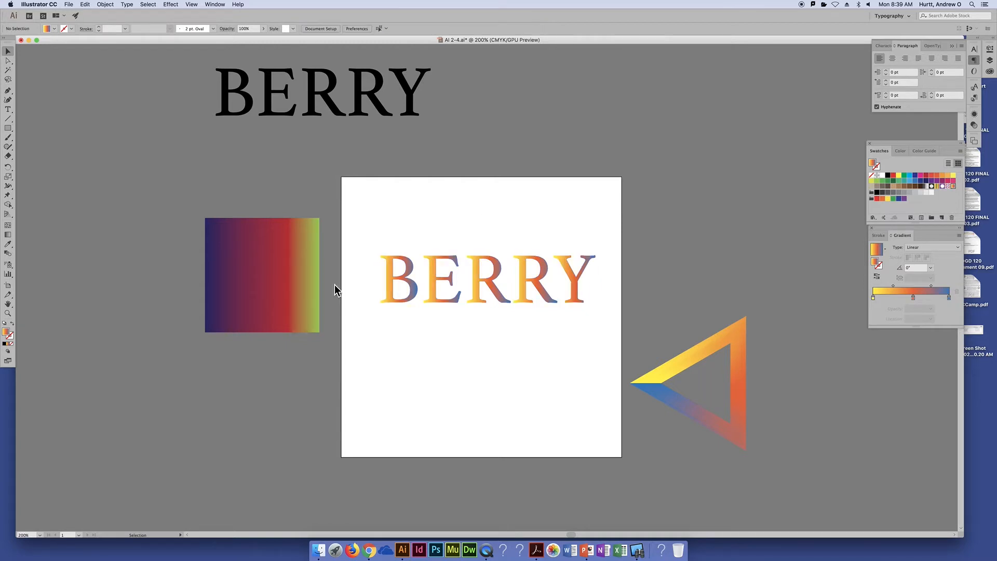
- Edit the live BERRY text copy above the artboard to read BERRIES
{"action": "double_click", "coordinate": [382, 112]}
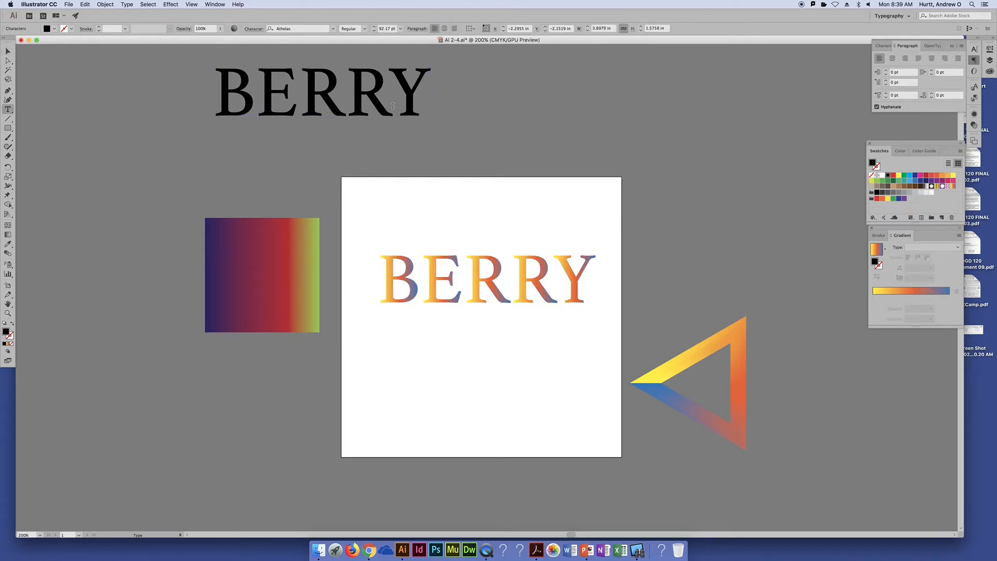
{"action": "left_click_drag", "start_coordinate": [388, 104], "coordinate": [442, 104]}
{"action": "type", "text": "IES"}
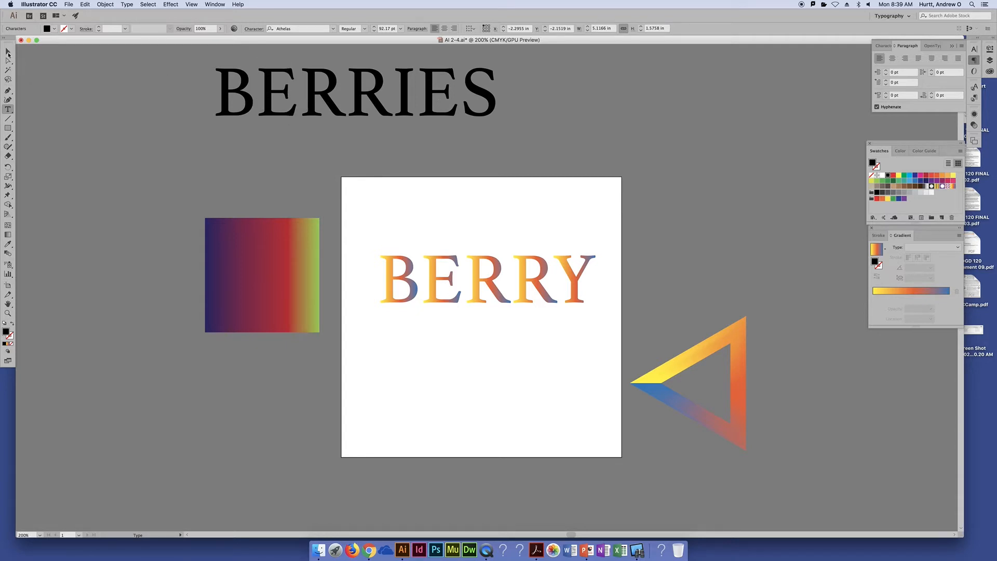
{"action": "left_click", "coordinate": [8, 52]}
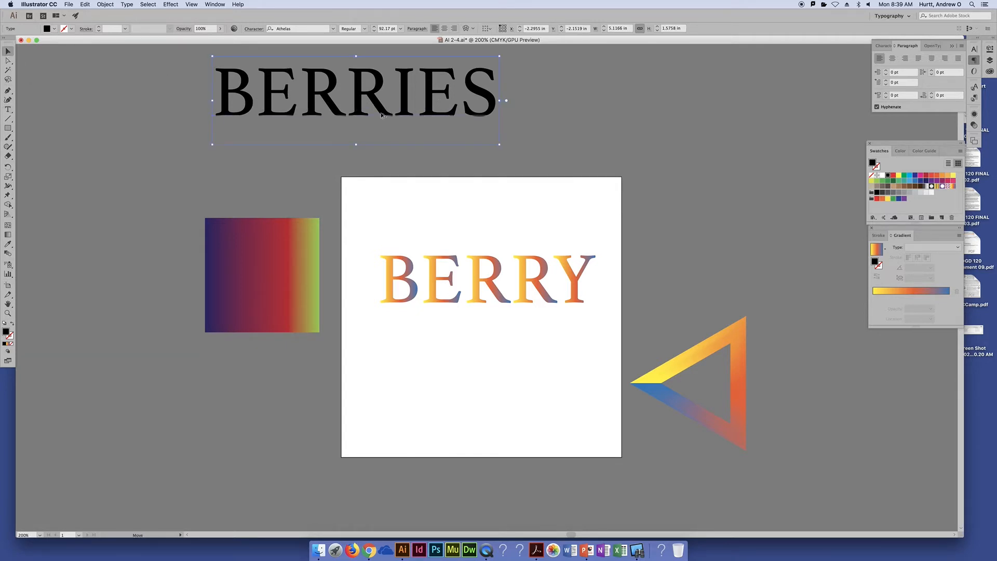
- Duplicate the BERRIES text onto the artboard, move the duplicate beside the original on the pasteboard, and delete it
{"action": "left_click_drag", "start_coordinate": [382, 114], "coordinate": [502, 367]}
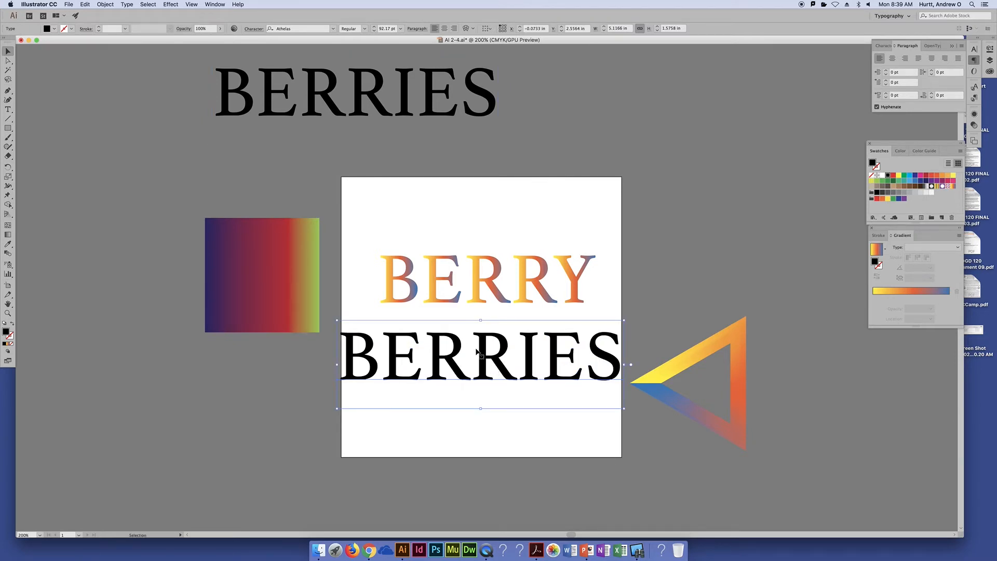
{"action": "left_click_drag", "start_coordinate": [493, 357], "coordinate": [677, 93]}
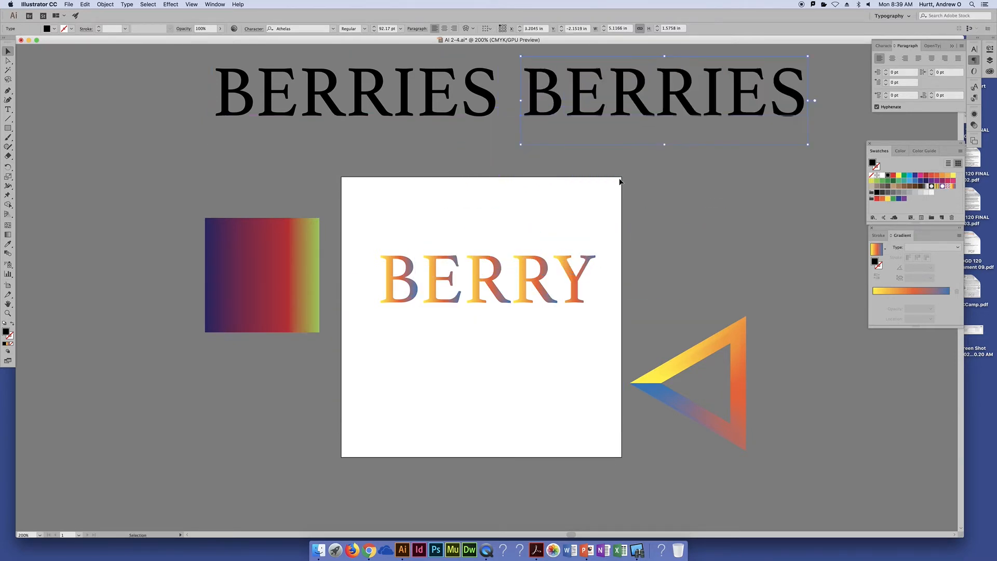
{"action": "key", "text": "BackSpace"}
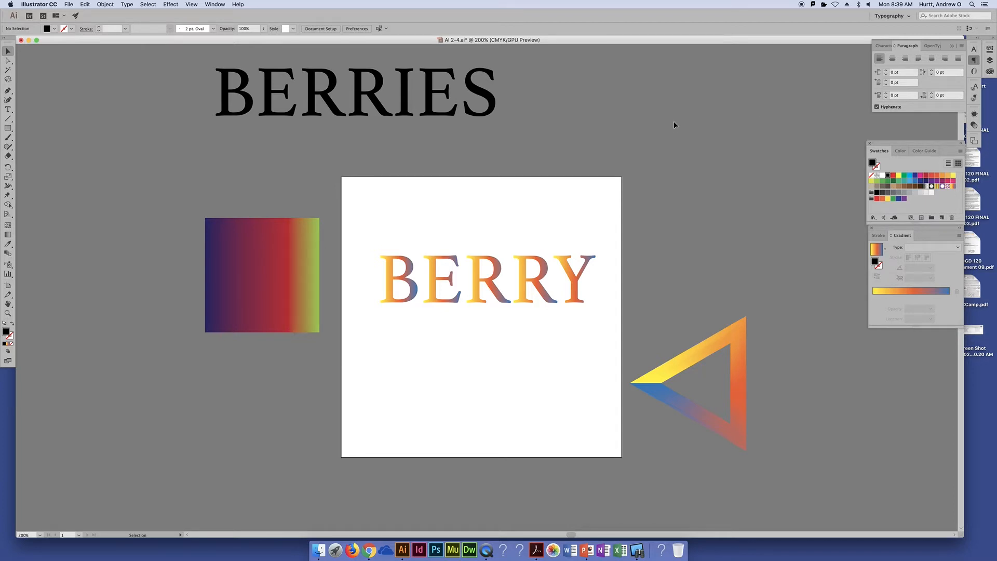
- Switch to Finder with Illustrator hidden, view the external drive's files, and return to the Illustrator drawing
{"action": "left_click", "coordinate": [534, 281]}
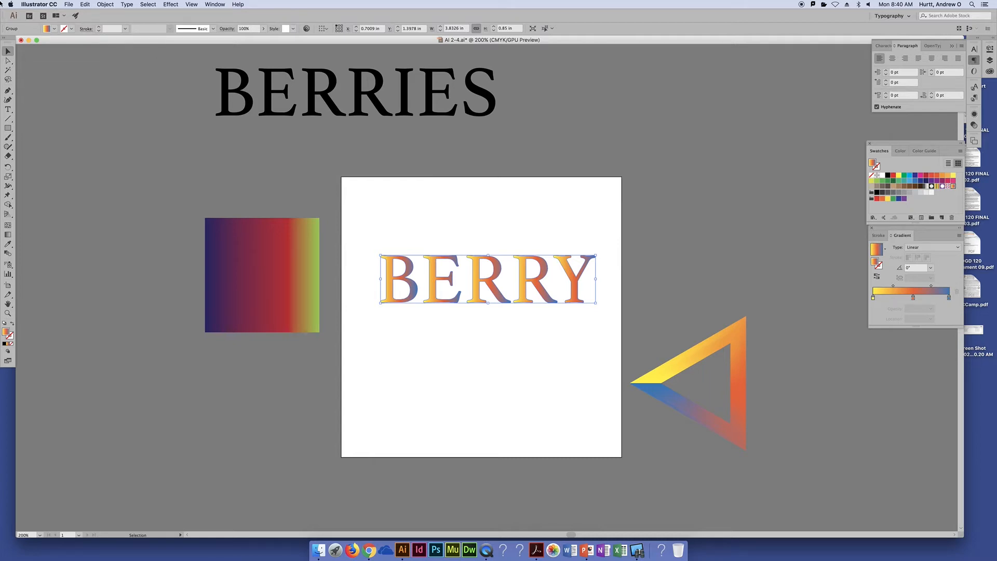
{"action": "left_click", "coordinate": [39, 5]}
{"action": "left_click", "coordinate": [34, 50]}
{"action": "left_click", "coordinate": [671, 219]}
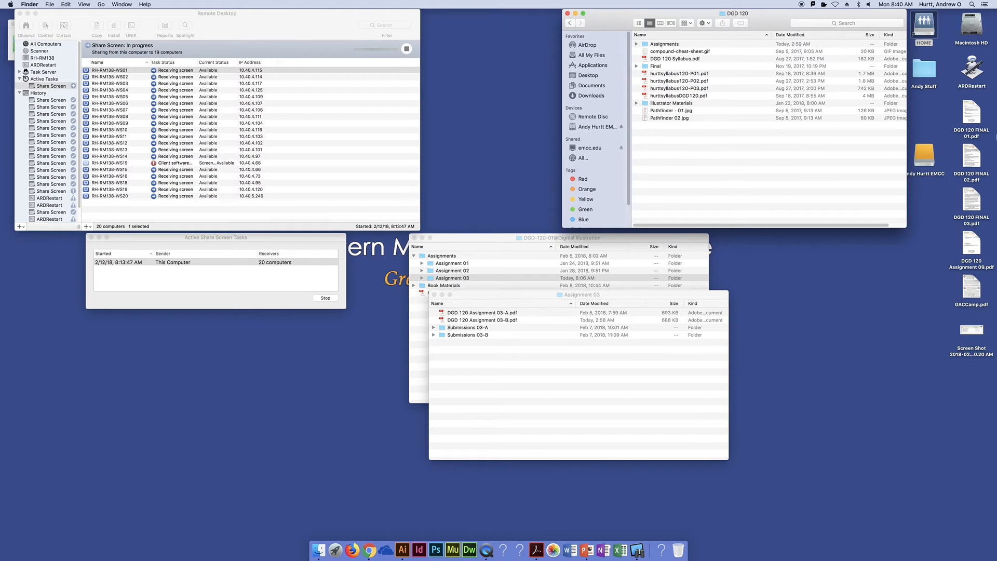
{"action": "double_click", "coordinate": [926, 156]}
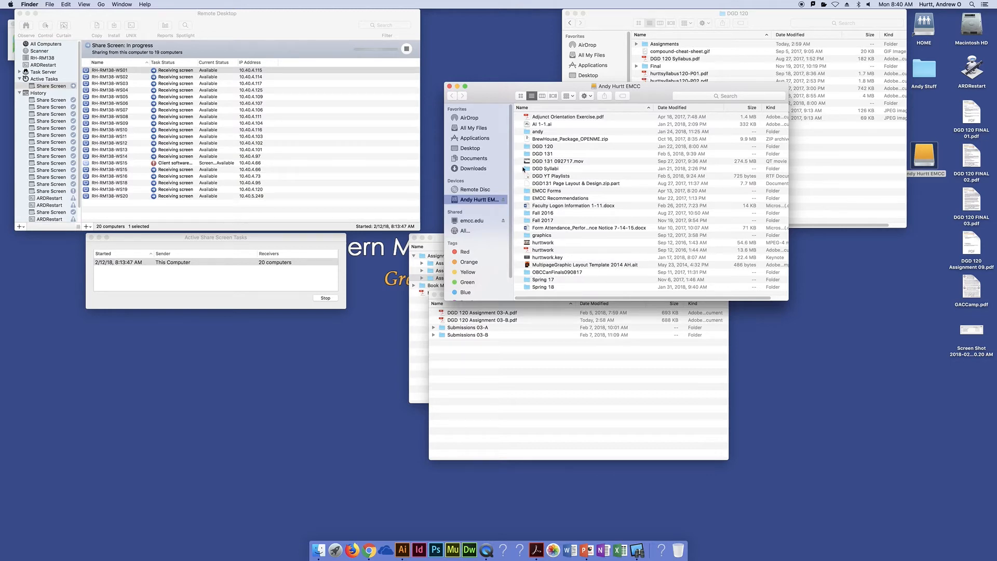
{"action": "left_click", "coordinate": [402, 549]}
{"action": "left_click", "coordinate": [759, 139]}
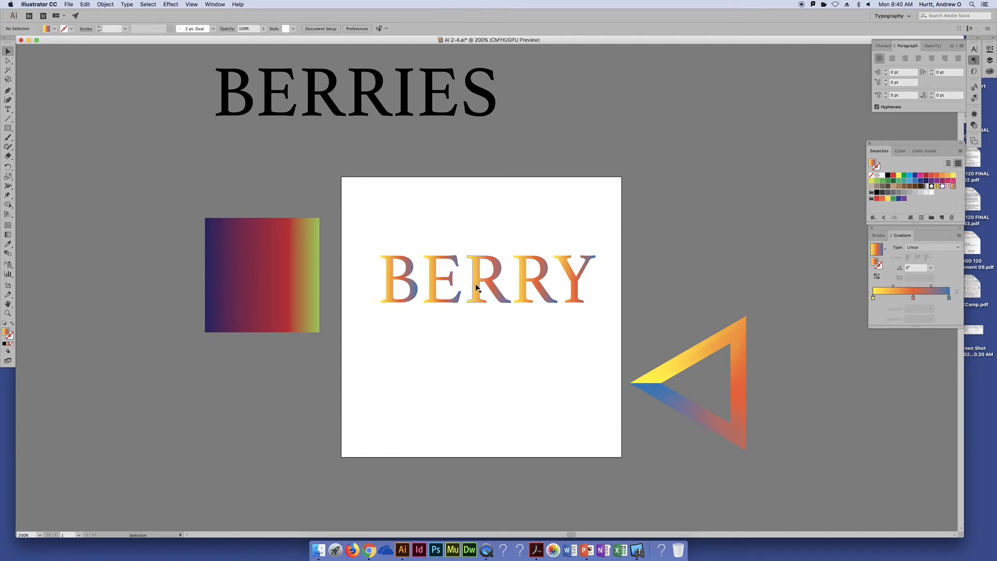
- Draw a square about 0.8 in wide near the artboard's upper-left corner, above the BERRY lettering
{"action": "key", "text": "a"}
{"action": "key", "text": "super+equal"}
{"action": "key", "text": "super+equal"}
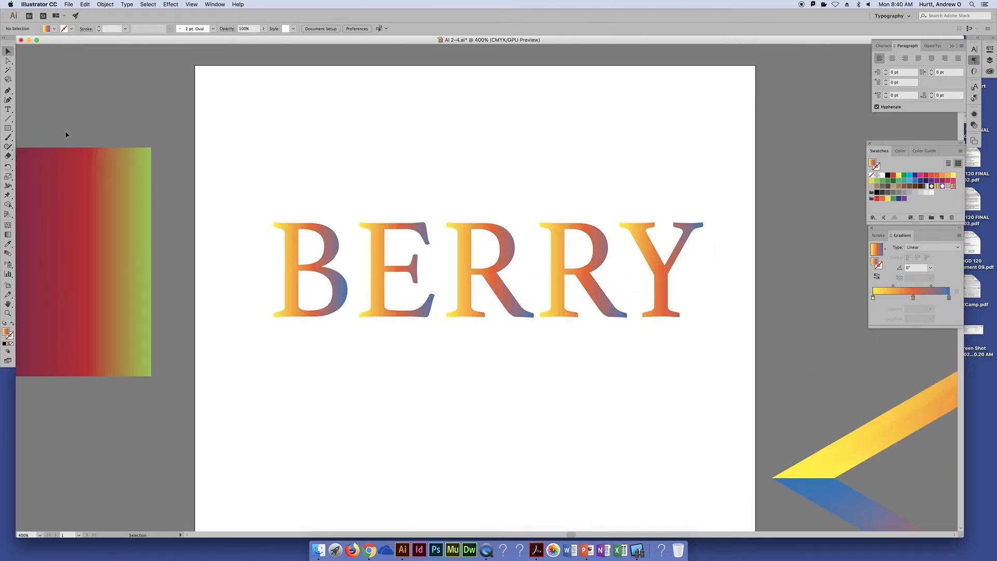
{"action": "left_click", "coordinate": [9, 132]}
{"action": "left_click_drag", "start_coordinate": [240, 93], "coordinate": [329, 143]}
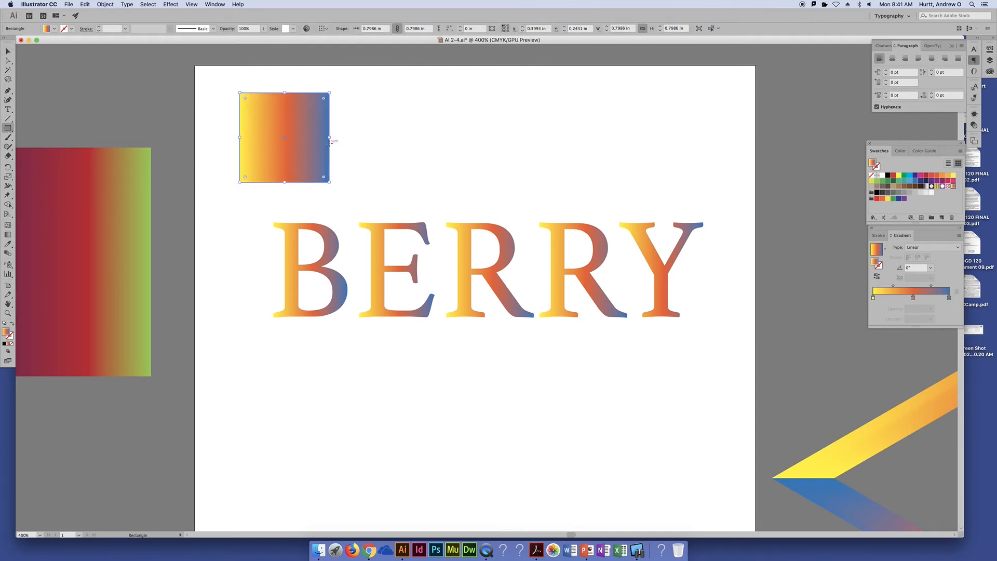
{"action": "key", "text": "v"}
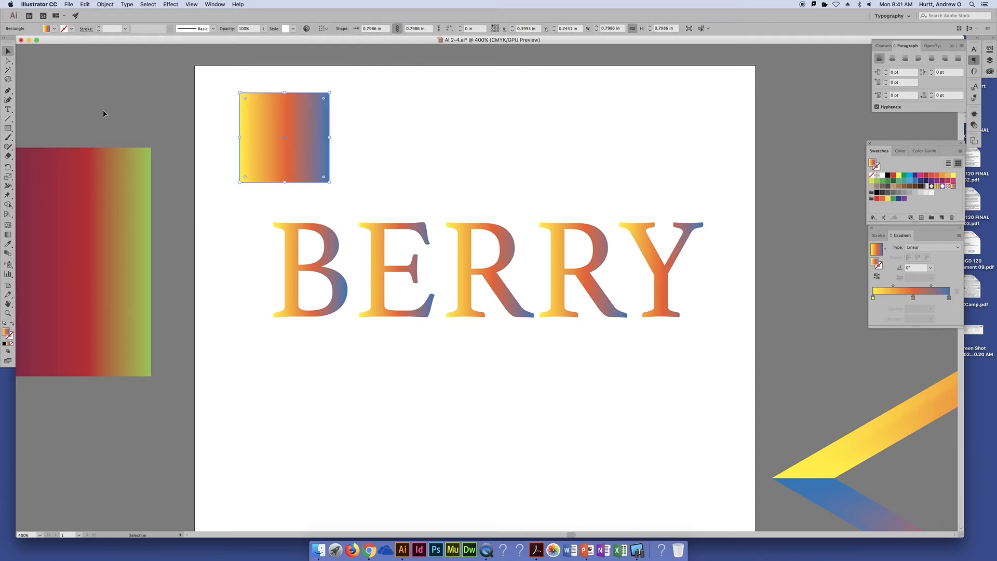
- Fill the new square with solid red and duplicate it three times into an evenly spaced row above BERRY
{"action": "left_click", "coordinate": [893, 176]}
{"action": "left_click_drag", "start_coordinate": [308, 159], "coordinate": [624, 169]}
{"action": "left_click", "coordinate": [471, 173]}
{"action": "left_click", "coordinate": [708, 164]}
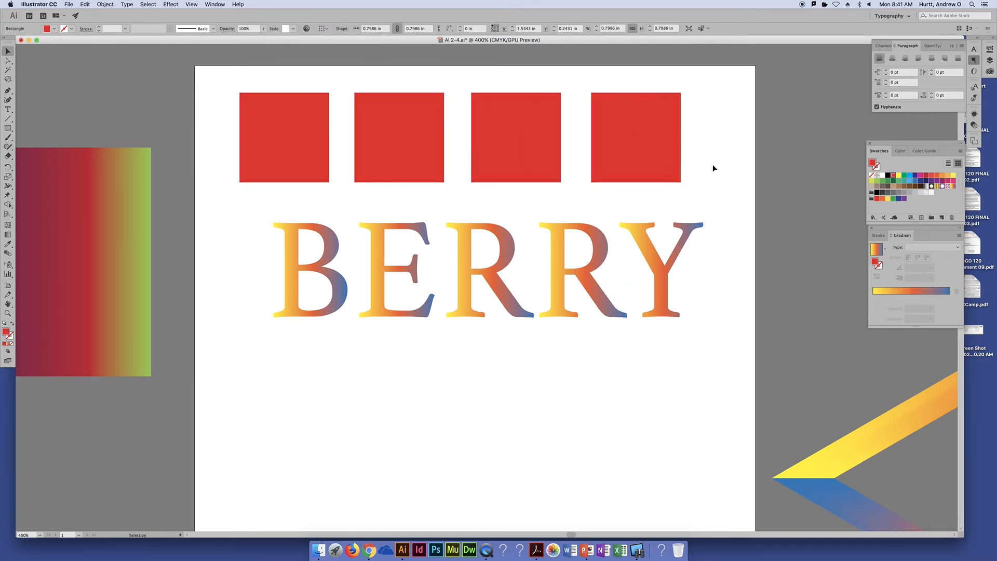
- Fill all four squares above BERRY with the yellow-orange-blue linear gradient swatch
{"action": "left_click_drag", "start_coordinate": [234, 81], "coordinate": [687, 152]}
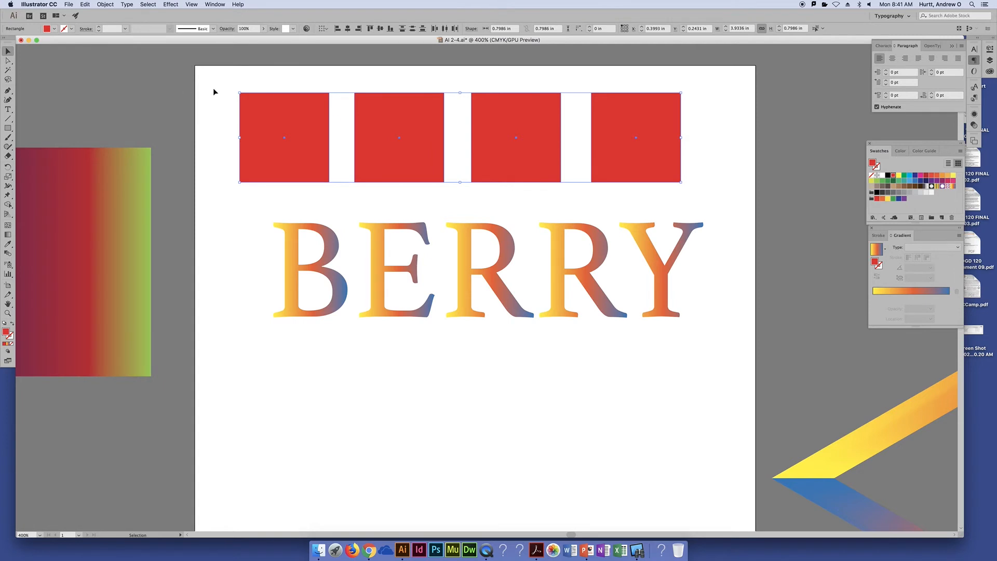
{"action": "left_click_drag", "start_coordinate": [209, 80], "coordinate": [659, 147]}
{"action": "left_click", "coordinate": [954, 186]}
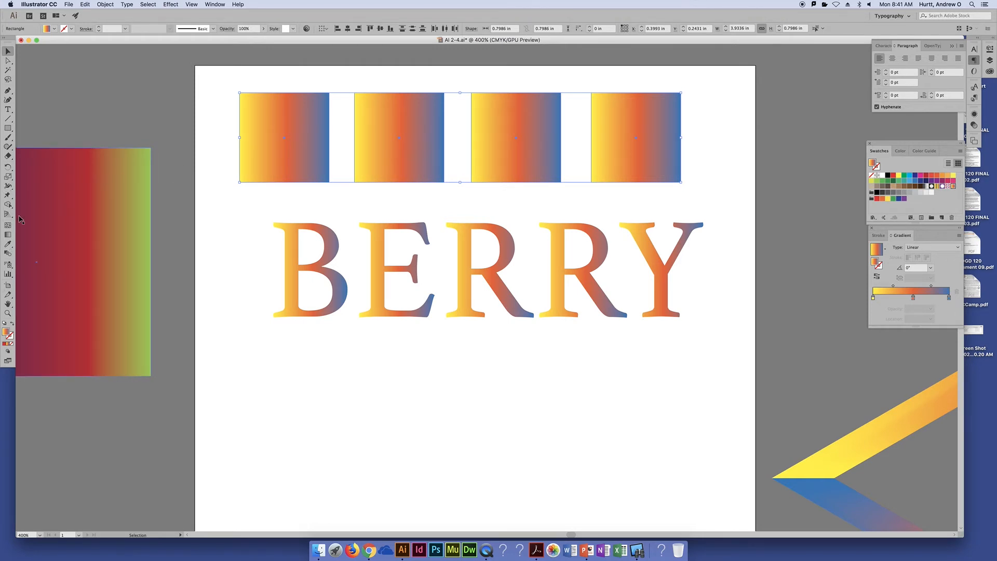
- Try one continuous horizontal gradient spanning all four squares, and undo it
{"action": "left_click", "coordinate": [8, 234]}
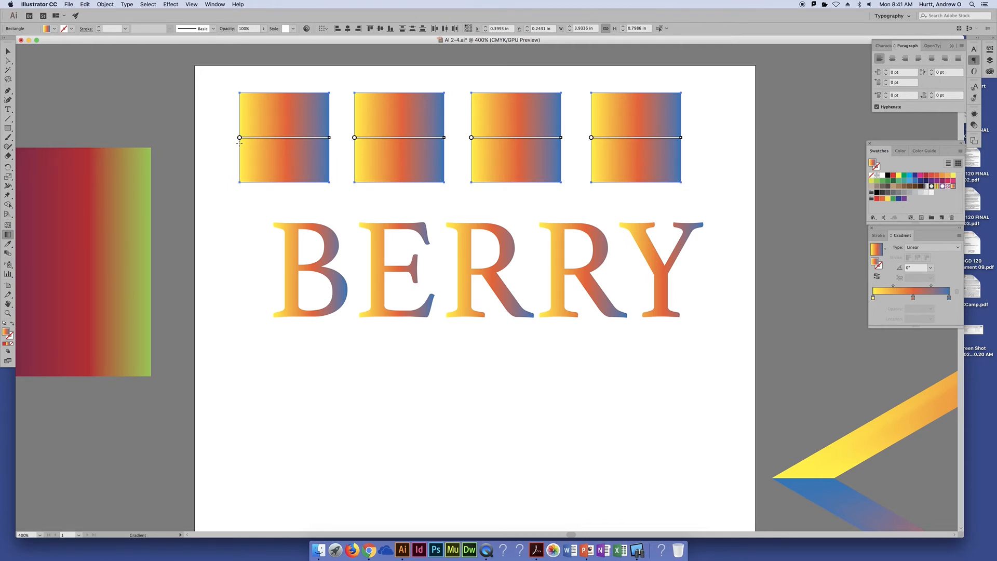
{"action": "left_click_drag", "start_coordinate": [239, 142], "coordinate": [681, 173]}
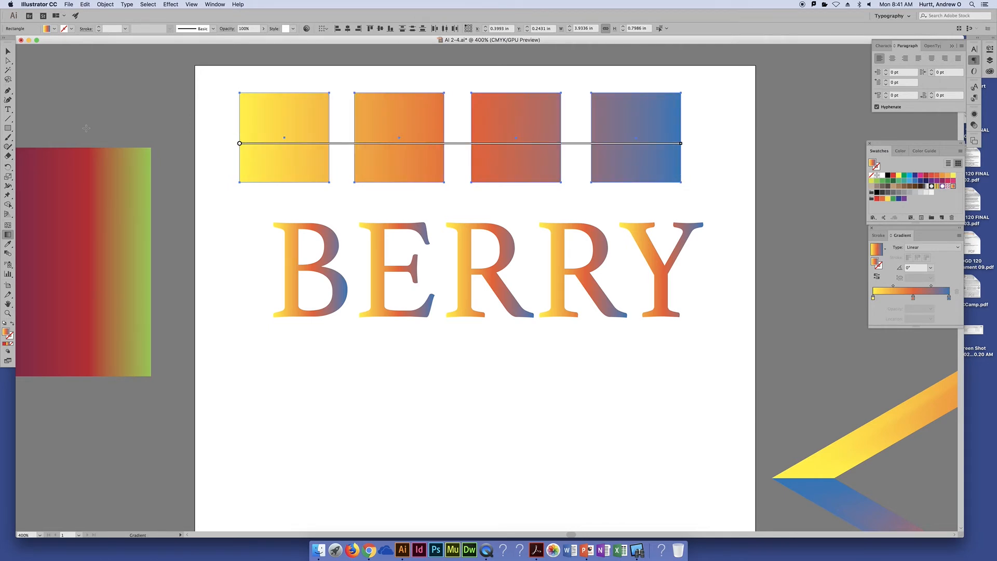
{"action": "left_click", "coordinate": [7, 50]}
{"action": "left_click", "coordinate": [73, 80]}
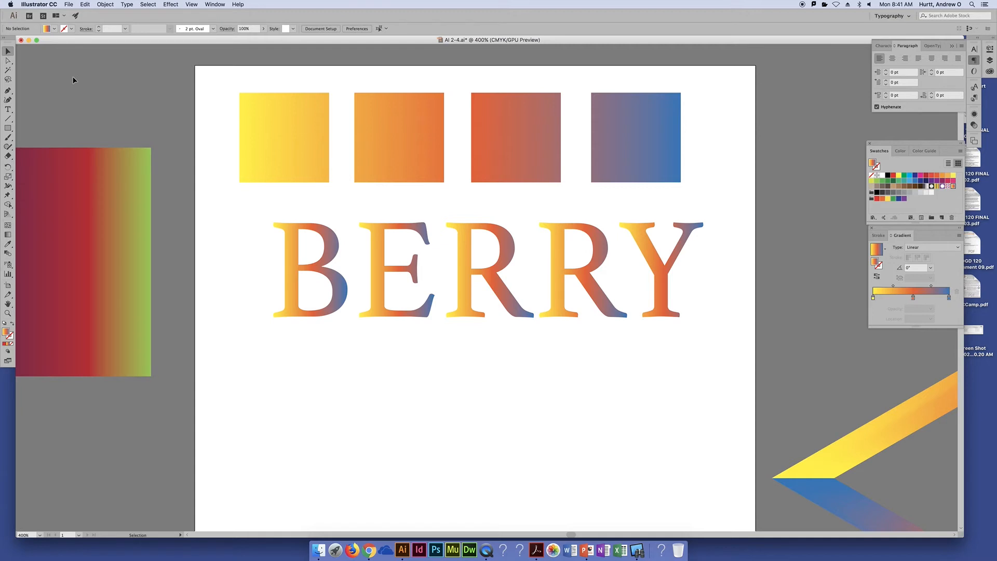
{"action": "key", "text": "super+minus"}
{"action": "key", "text": "super+minus"}
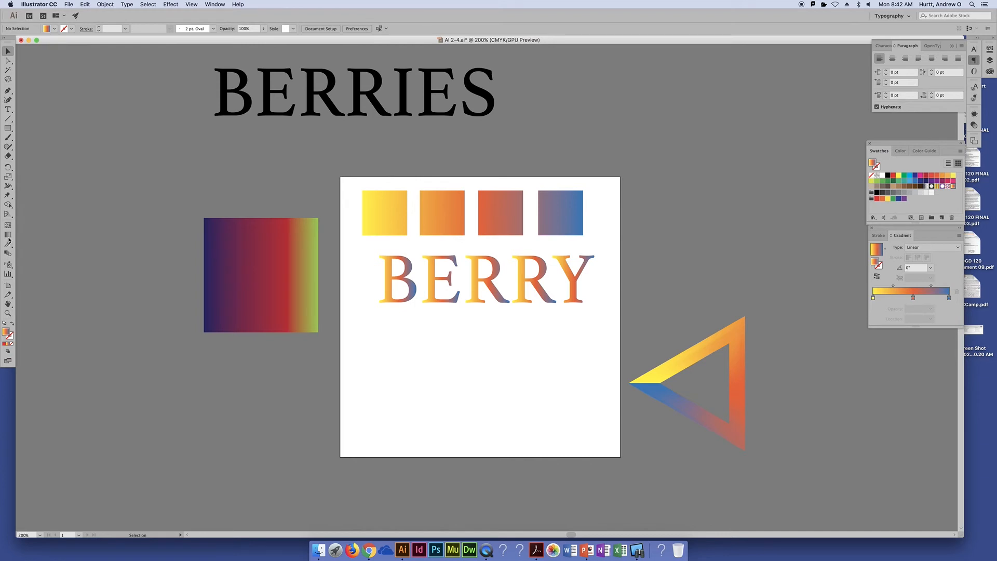
{"action": "key", "text": "super+z"}
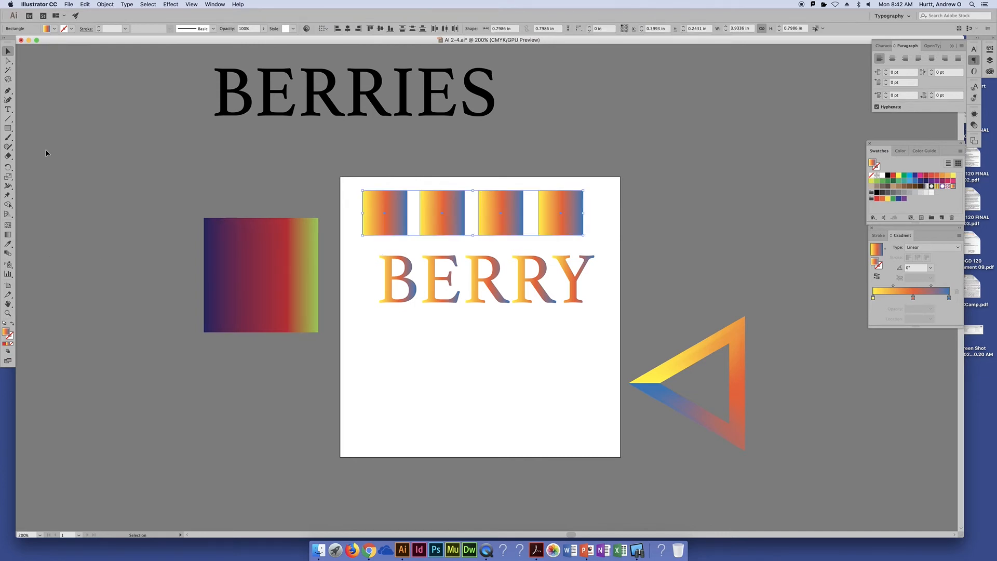
- Try a -90° gradient running from the top to the bottom edge of all four squares, and undo it
{"action": "left_click", "coordinate": [7, 235]}
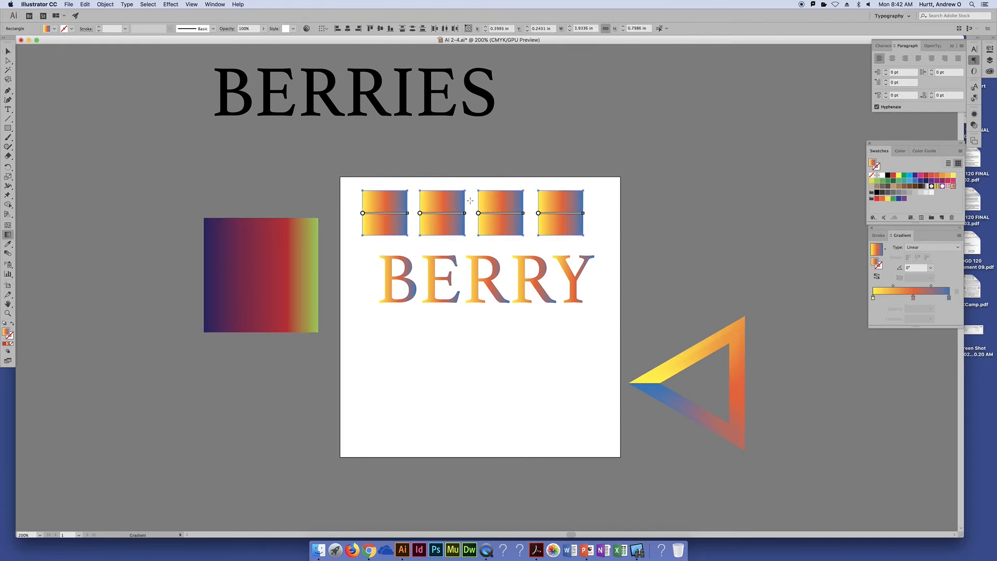
{"action": "left_click_drag", "start_coordinate": [472, 190], "coordinate": [475, 234]}
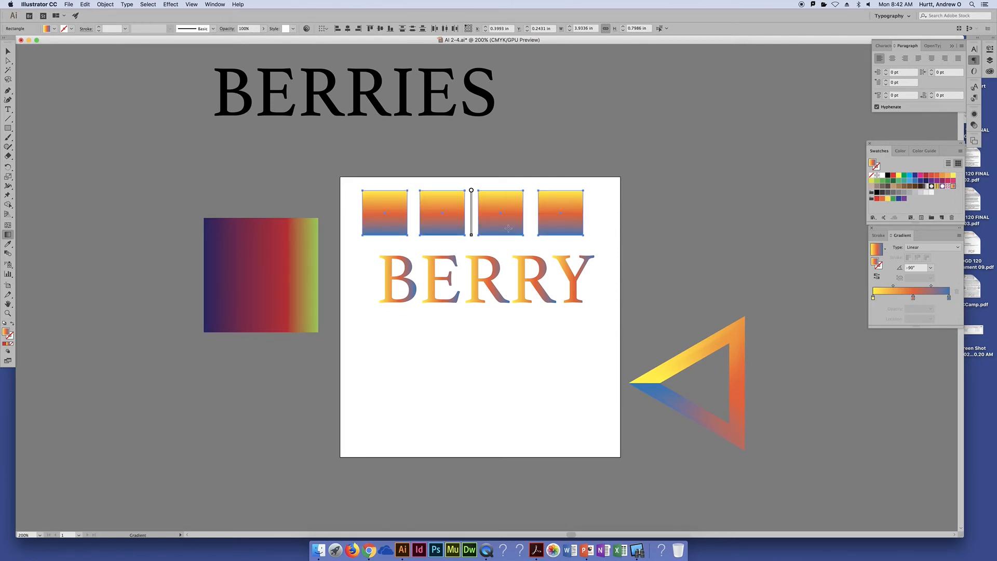
{"action": "left_click", "coordinate": [7, 51]}
{"action": "left_click", "coordinate": [541, 341]}
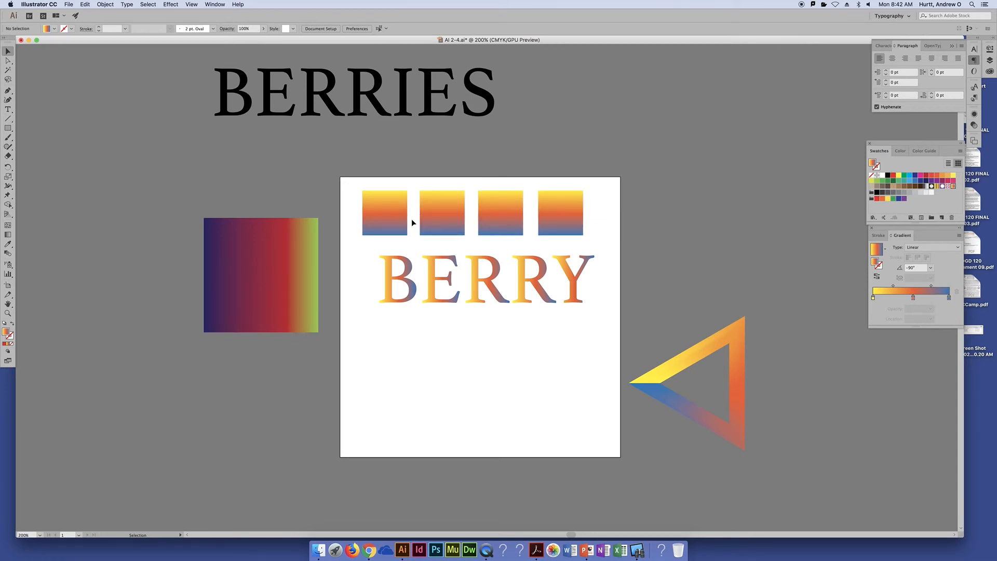
{"action": "key", "text": "super+z"}
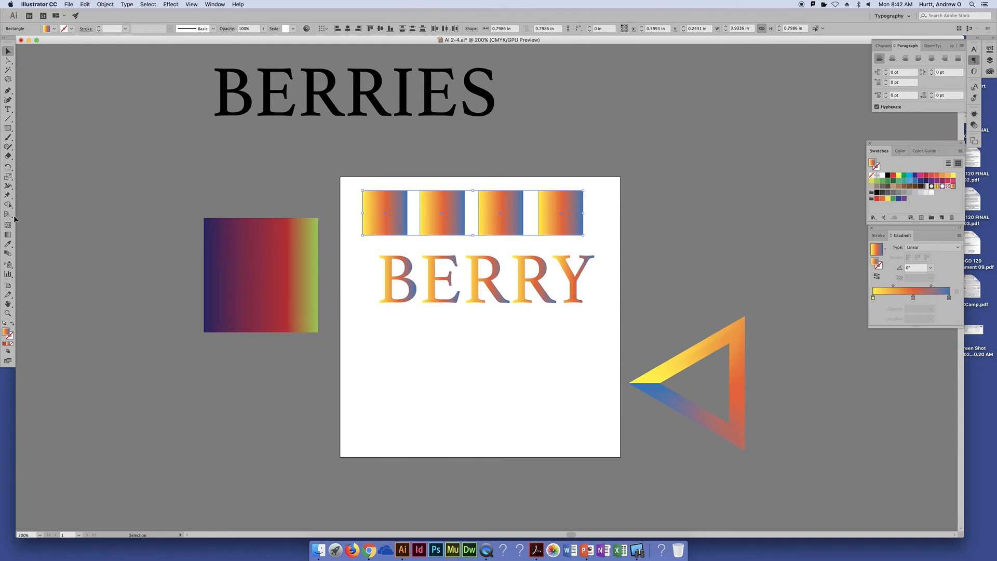
- Spread one yellow-to-blue gradient horizontally from the first square's left edge to the last square's right edge, and deselect the squares
{"action": "left_click", "coordinate": [9, 234]}
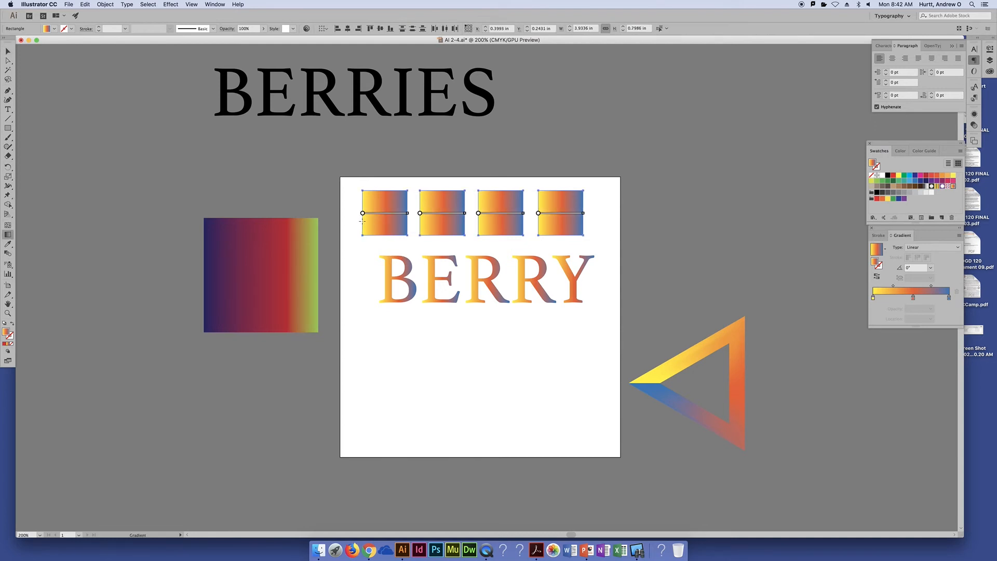
{"action": "left_click_drag", "start_coordinate": [362, 220], "coordinate": [583, 233]}
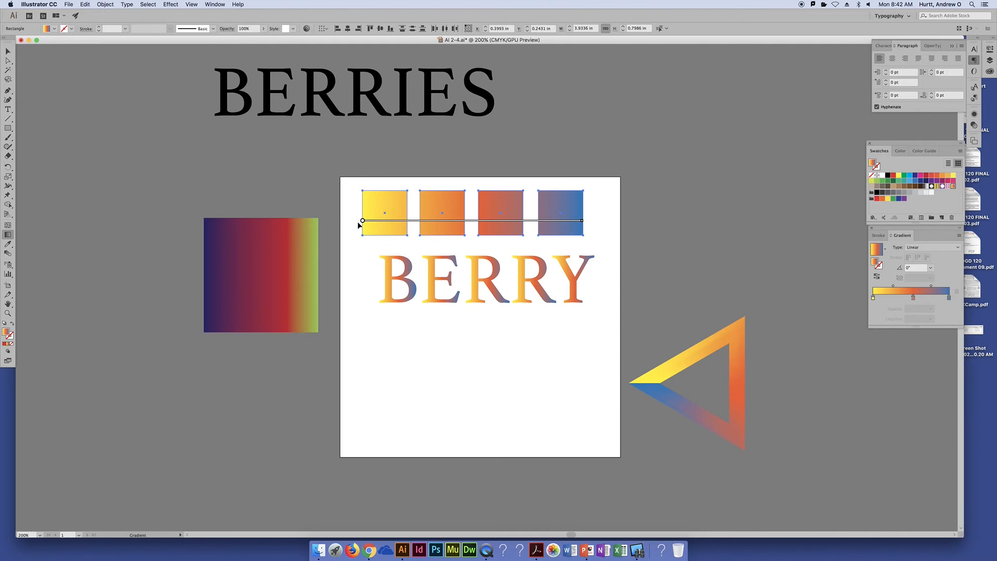
{"action": "left_click", "coordinate": [9, 51]}
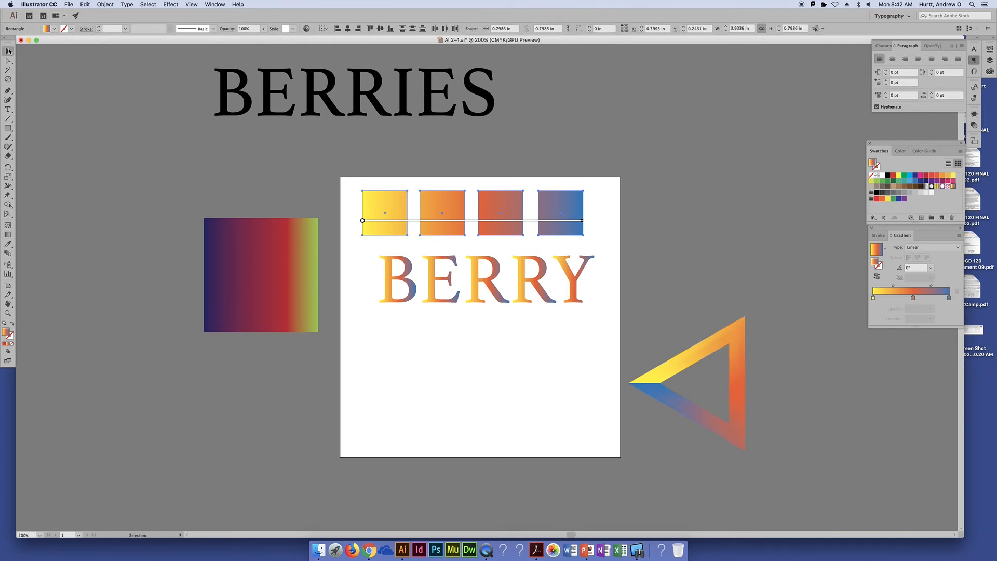
{"action": "left_click", "coordinate": [540, 406]}
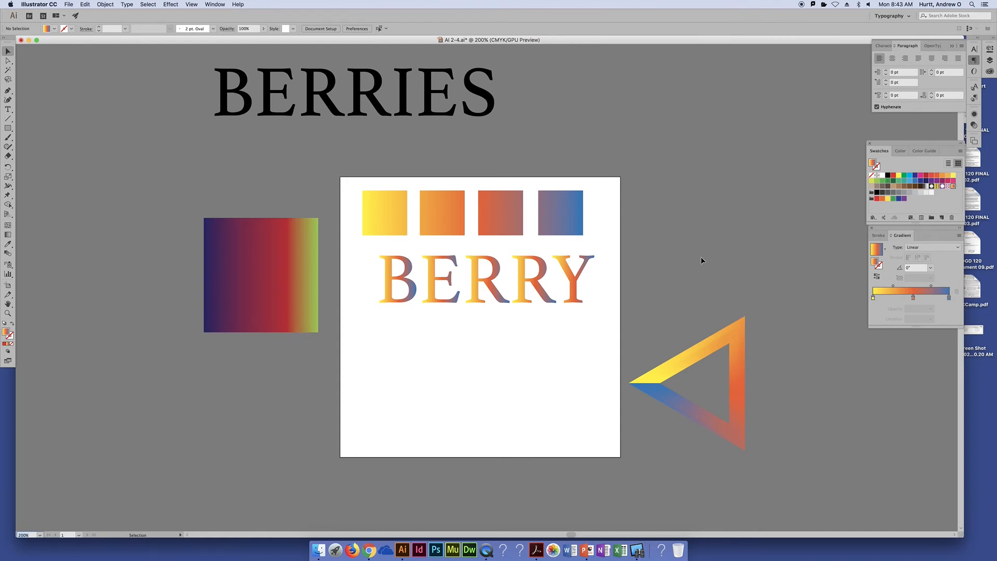
- Redirect the BERRY lettering's gradient vertically at about -90°, from yellow at the top to blue at the bottom, and deselect it
{"action": "key", "text": "super+equal"}
{"action": "key", "text": "super+equal"}
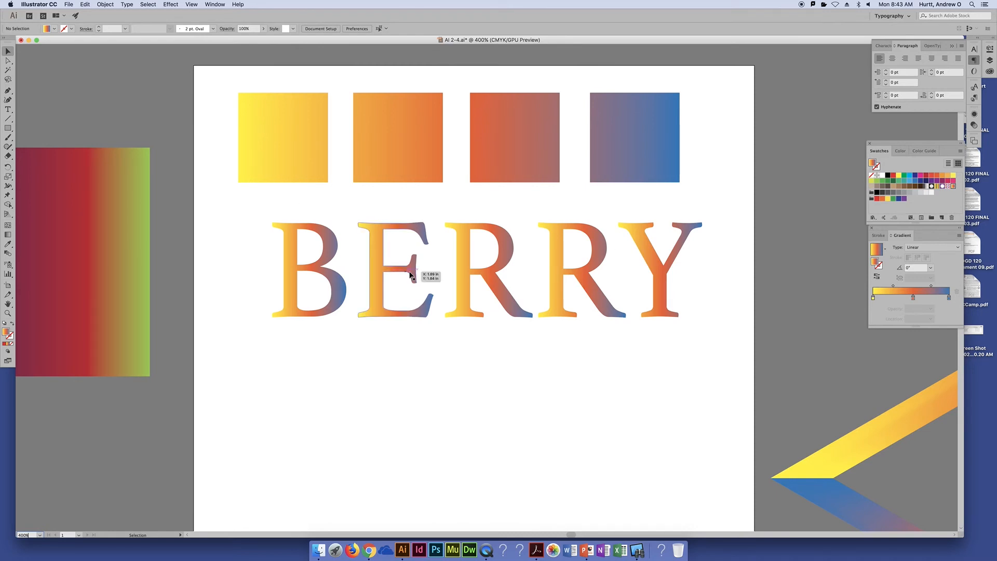
{"action": "left_click", "coordinate": [320, 263]}
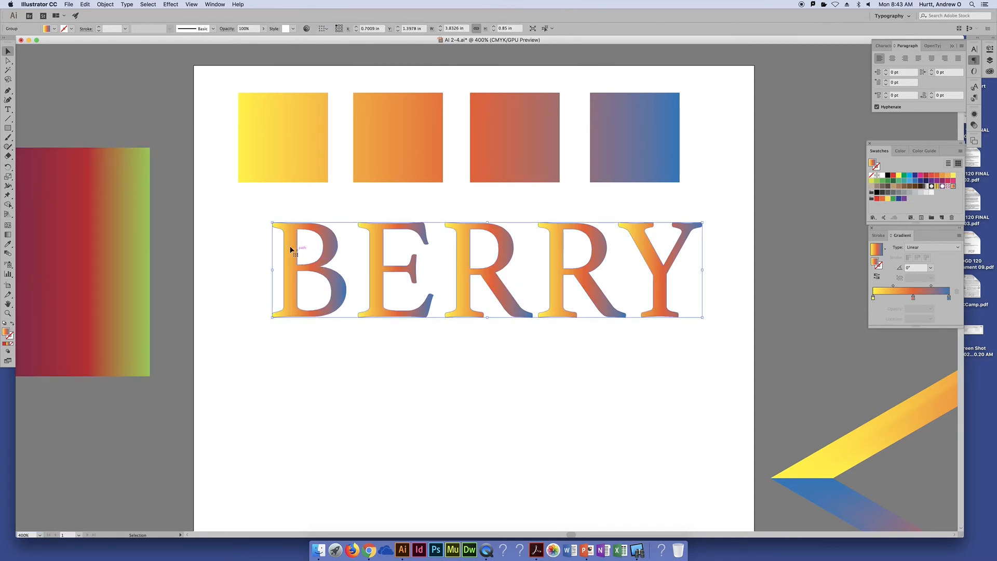
{"action": "left_click", "coordinate": [8, 234]}
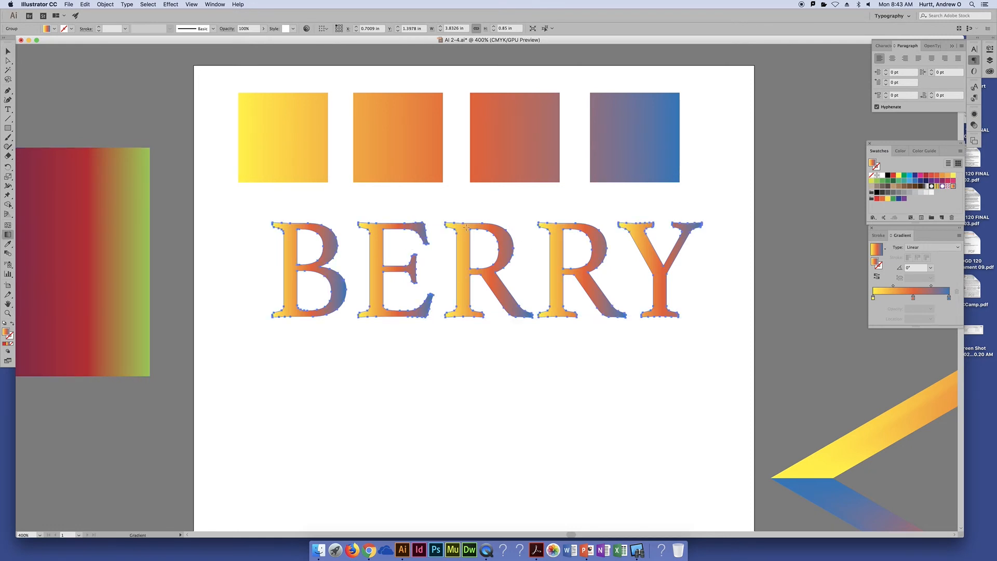
{"action": "mouse_move", "coordinate": [469, 218]}
{"action": "left_mouse_down"}
{"action": "mouse_move", "coordinate": [472, 328]}
{"action": "mouse_move", "coordinate": [483, 322]}
{"action": "left_mouse_up"}
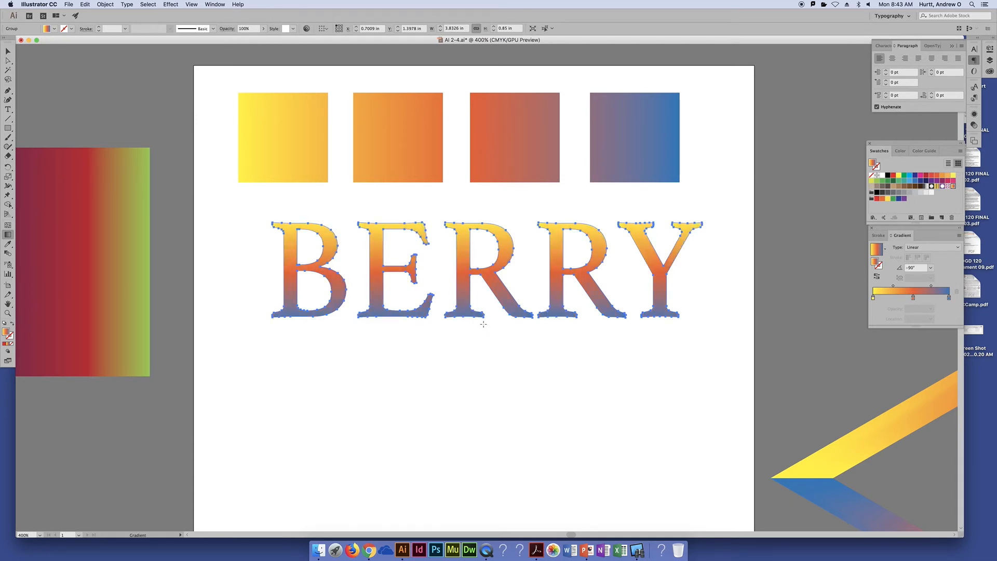
{"action": "key", "text": "v"}
{"action": "left_click", "coordinate": [494, 407]}
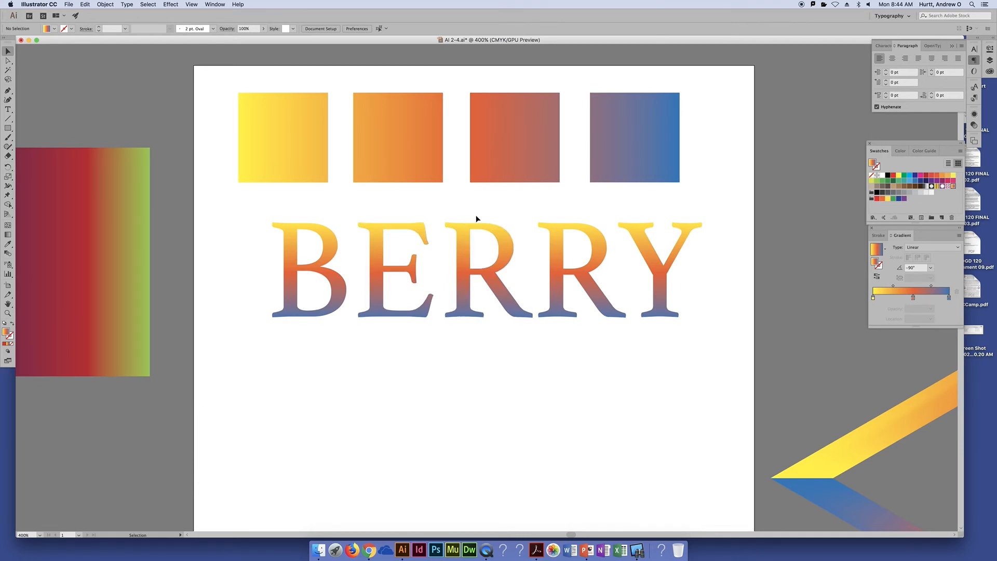
{"action": "key", "text": "super+minus"}
{"action": "key", "text": "super+minus"}
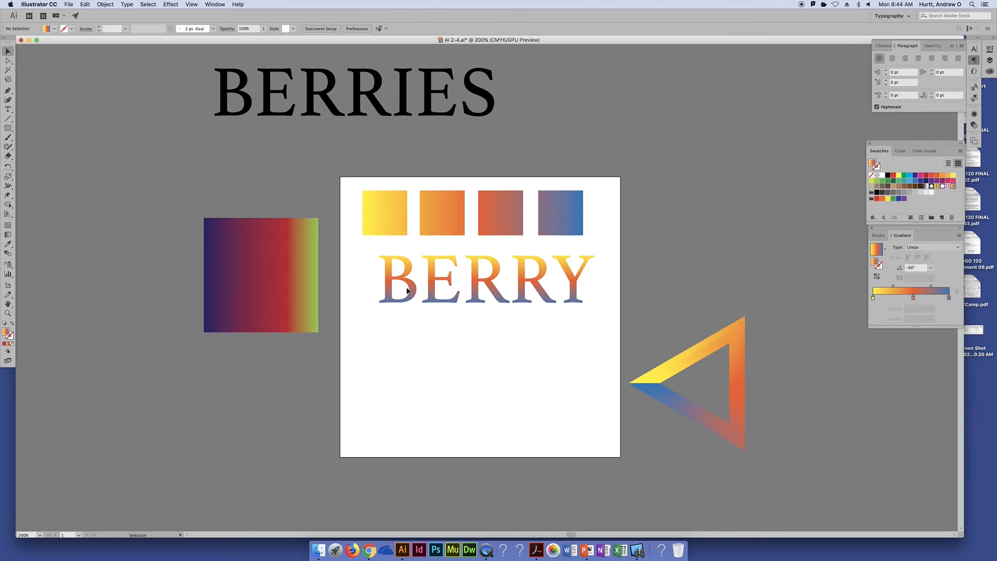
{"action": "key", "text": "super+minus"}
{"action": "key", "text": "super+minus"}
{"action": "key", "text": "super+equal"}
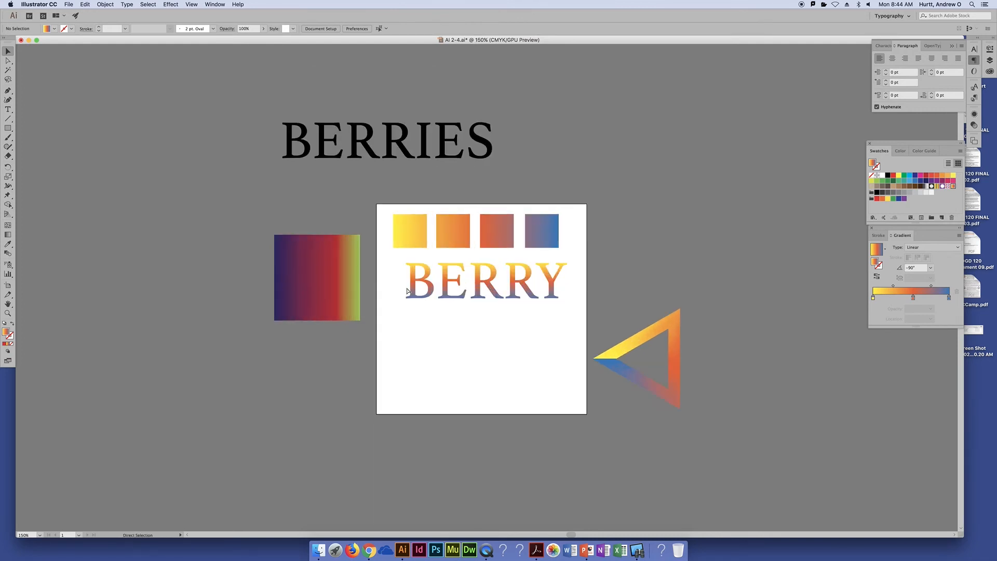
{"action": "key", "text": "super+equal"}
{"action": "key", "text": "super+equal"}
{"action": "key", "text": "super+equal"}
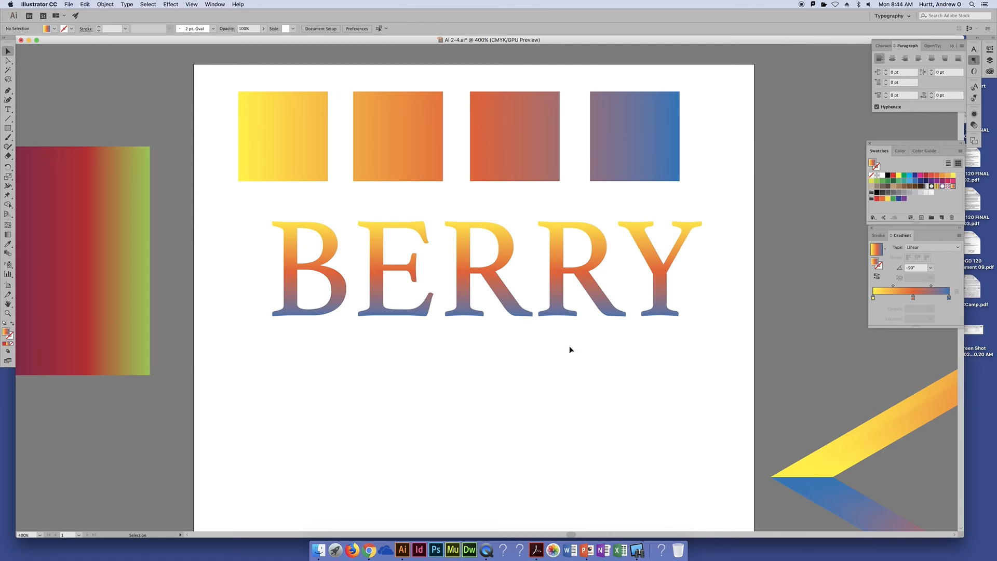
- Copy the BERRY lettering and paste the copy directly behind the original
{"action": "left_click", "coordinate": [557, 285]}
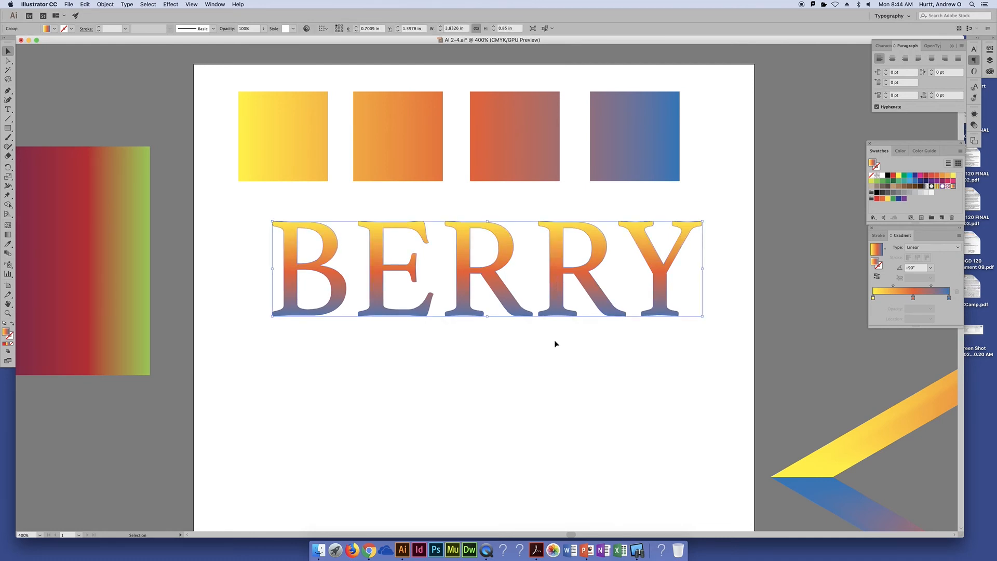
{"action": "left_click", "coordinate": [86, 4]}
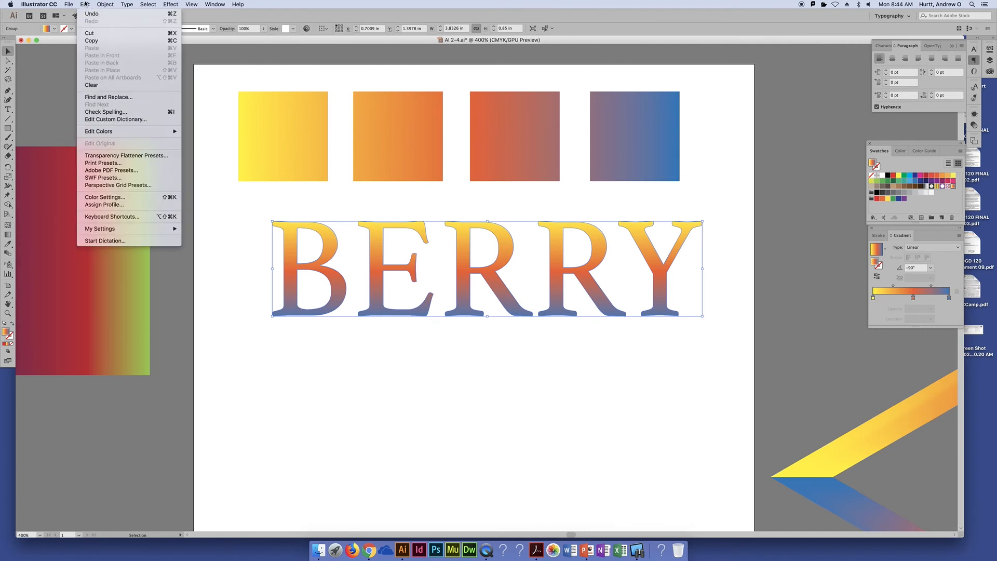
{"action": "left_click", "coordinate": [90, 43]}
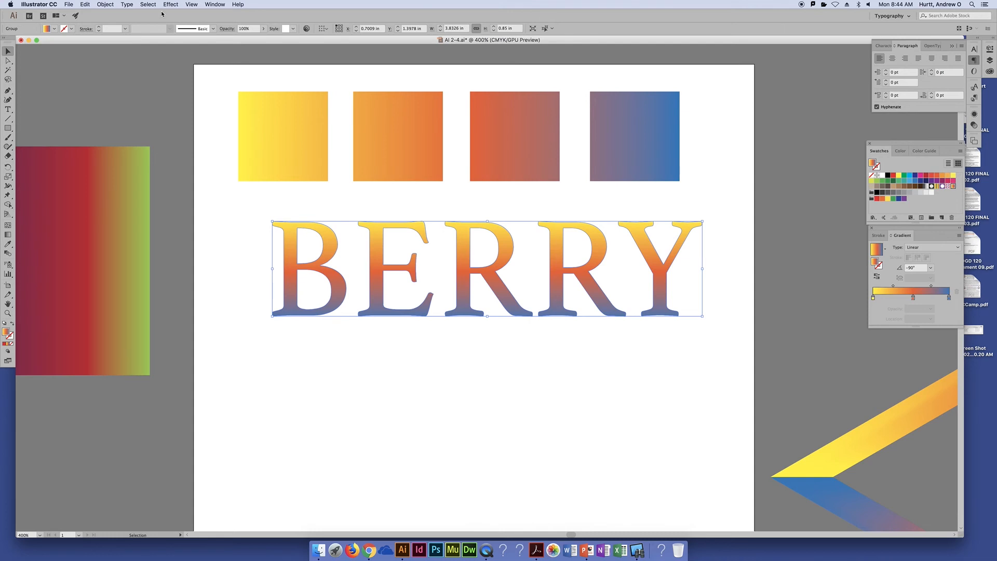
{"action": "left_click", "coordinate": [89, 5]}
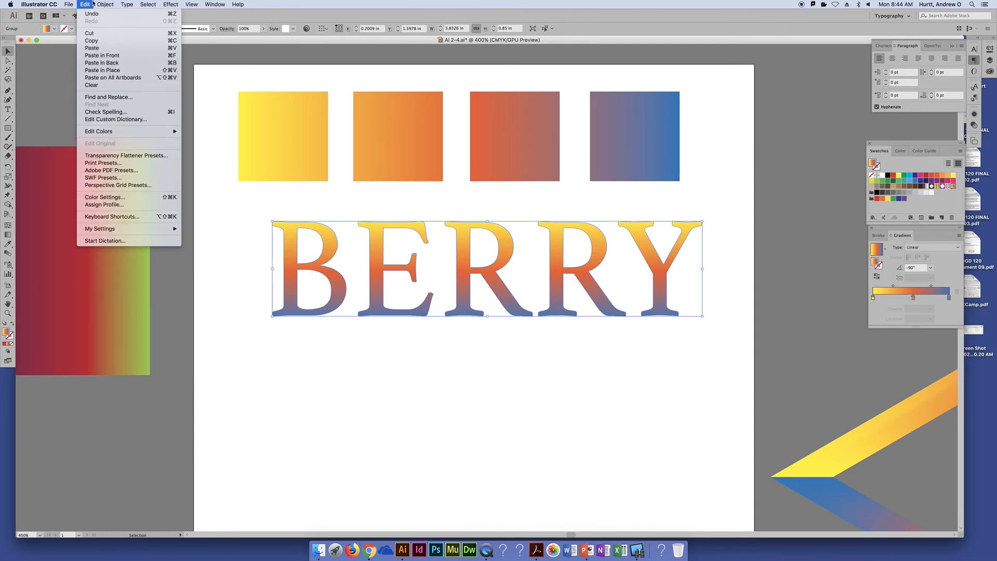
{"action": "left_click", "coordinate": [96, 63]}
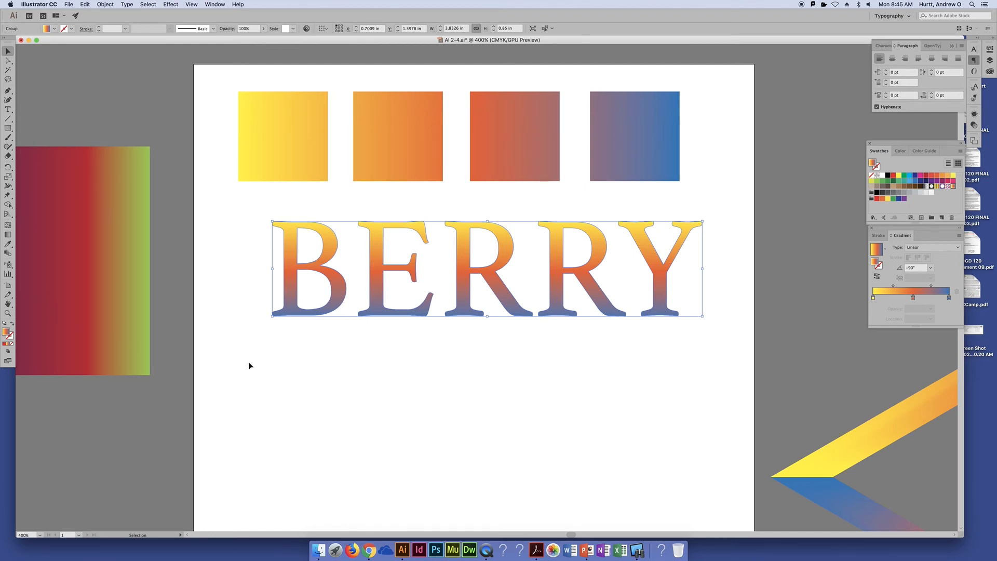
- Offset the rear BERRY copy about 0.04 in right and 0.03 in down, and fill it with black as a shadow
{"action": "key", "text": "alt+Right"}
{"action": "key", "text": "alt+Right"}
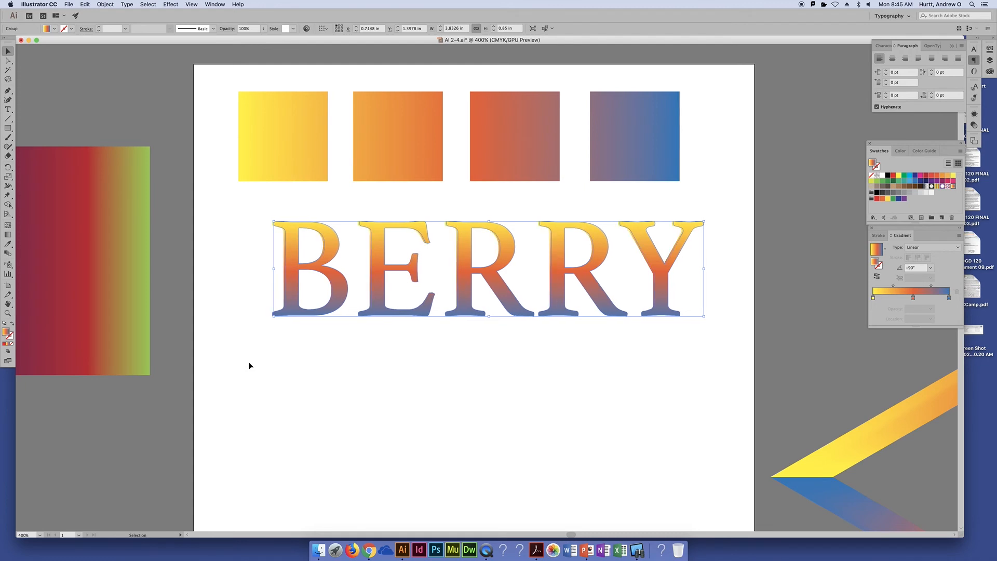
{"action": "key", "text": "alt+Right"}
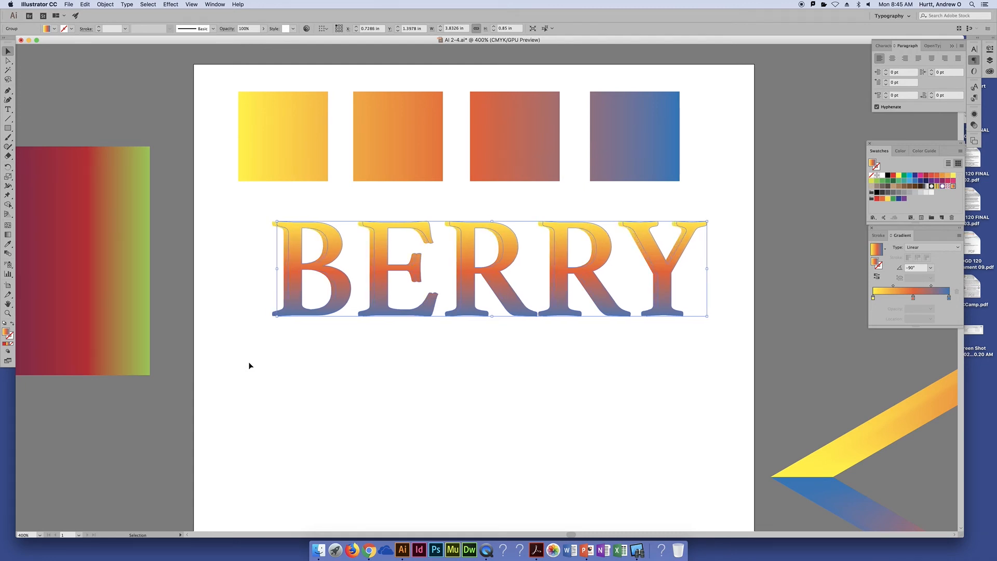
{"action": "key", "text": "alt+Down"}
{"action": "key", "text": "alt+Down"}
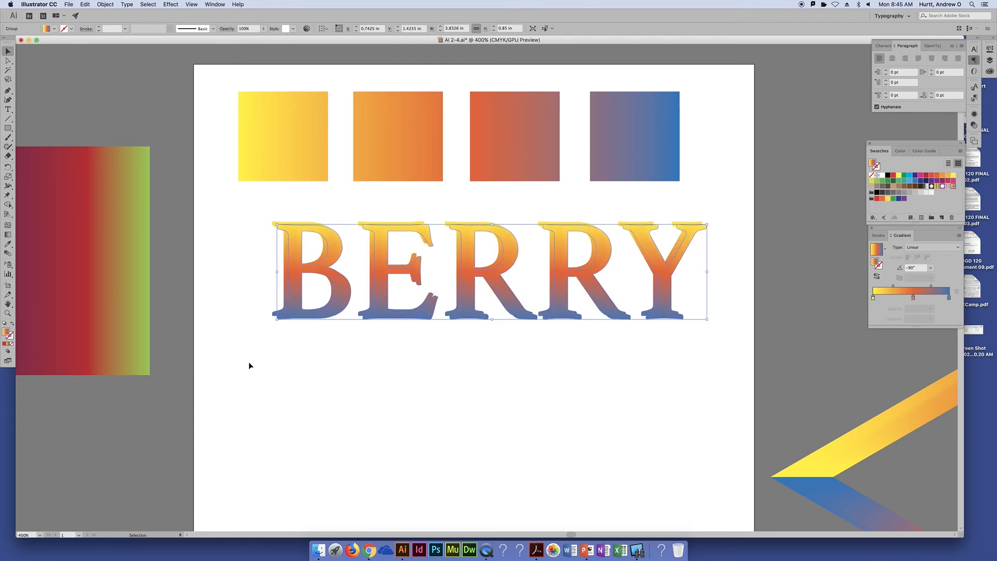
{"action": "left_click", "coordinate": [887, 176]}
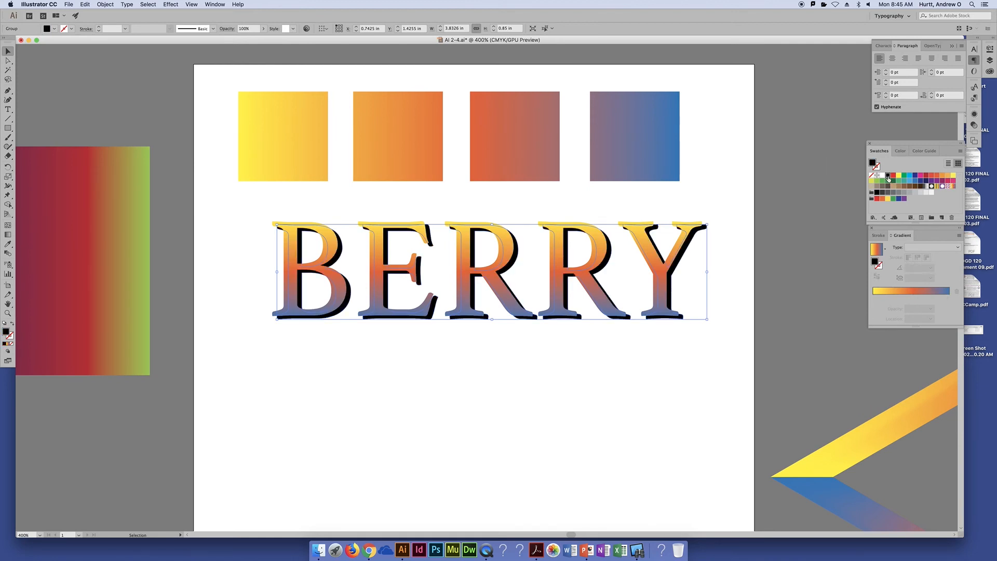
{"action": "left_click", "coordinate": [714, 203]}
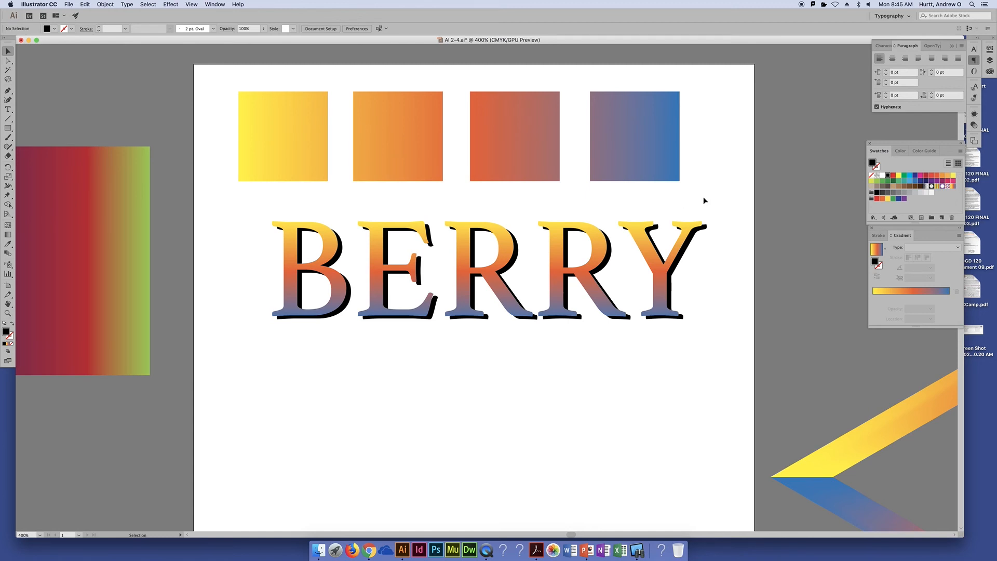
- Add a black 0.5 pt stroke to the front gradient BERRY lettering and deselect it
{"action": "left_click", "coordinate": [661, 266]}
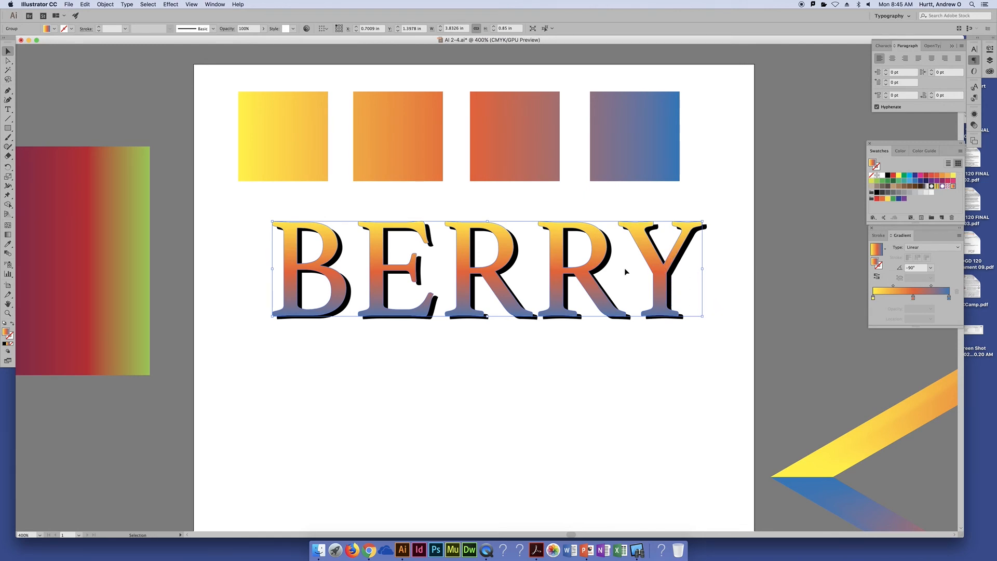
{"action": "left_click", "coordinate": [4, 343]}
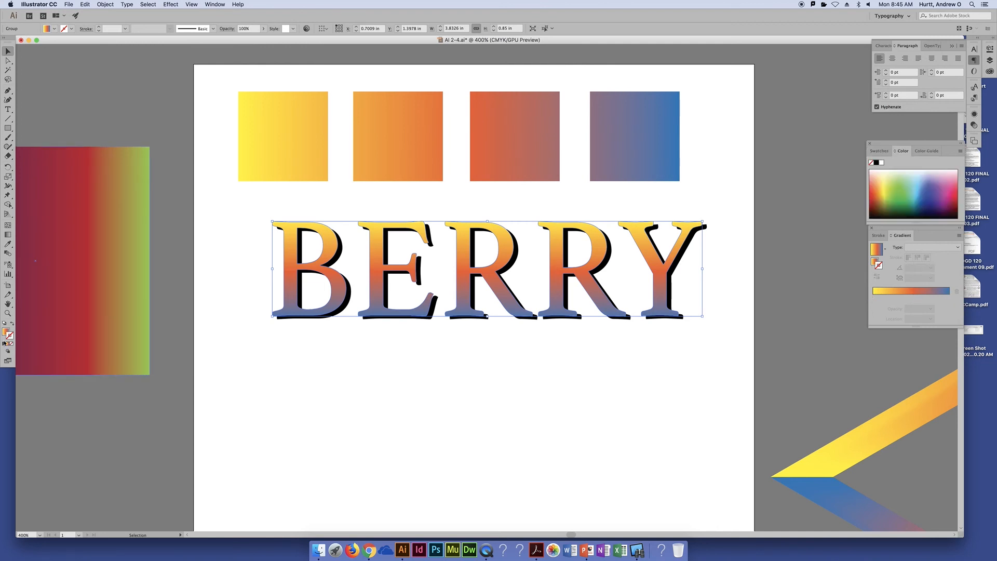
{"action": "left_click", "coordinate": [5, 344]}
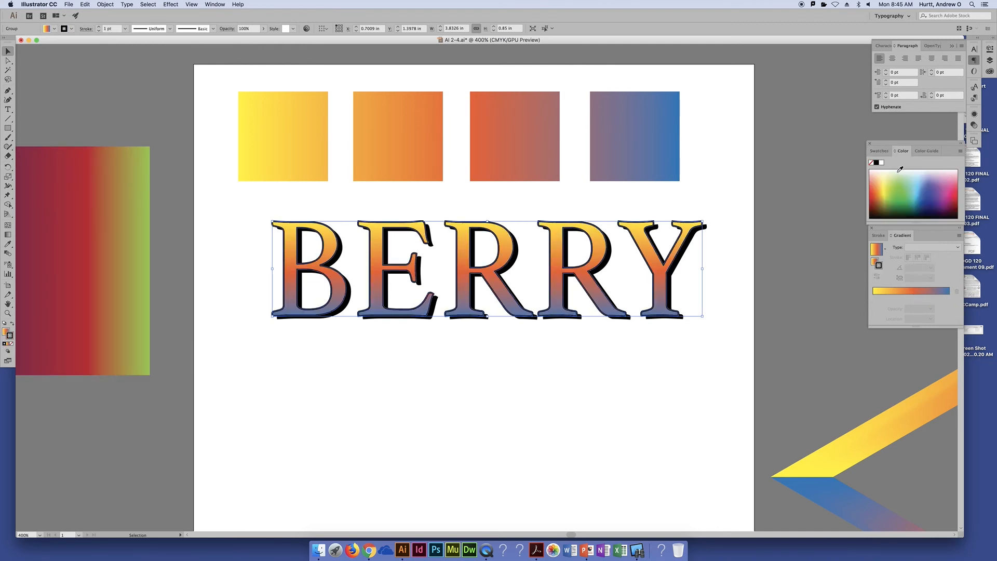
{"action": "left_click", "coordinate": [879, 235]}
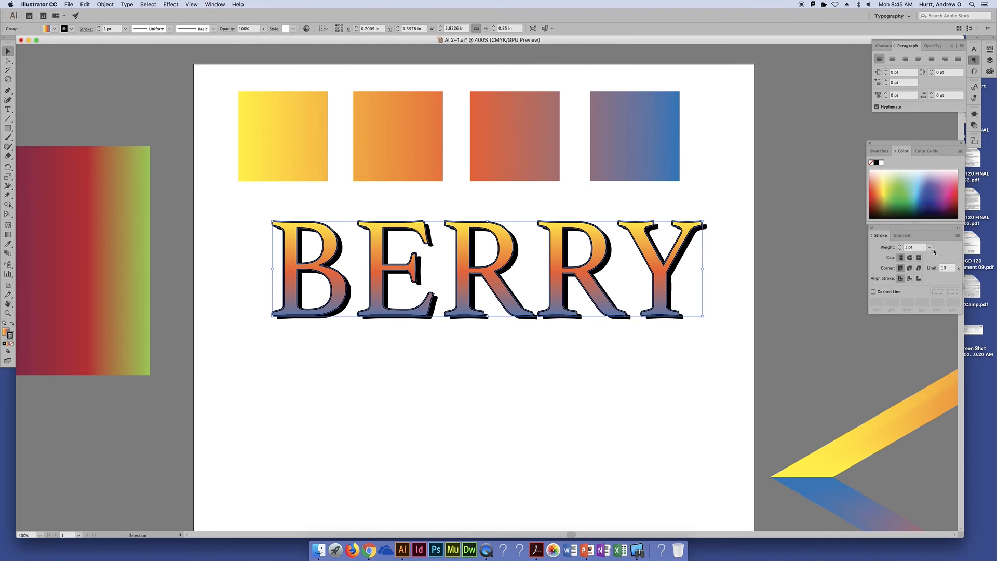
{"action": "left_click", "coordinate": [930, 247]}
{"action": "left_click", "coordinate": [940, 264]}
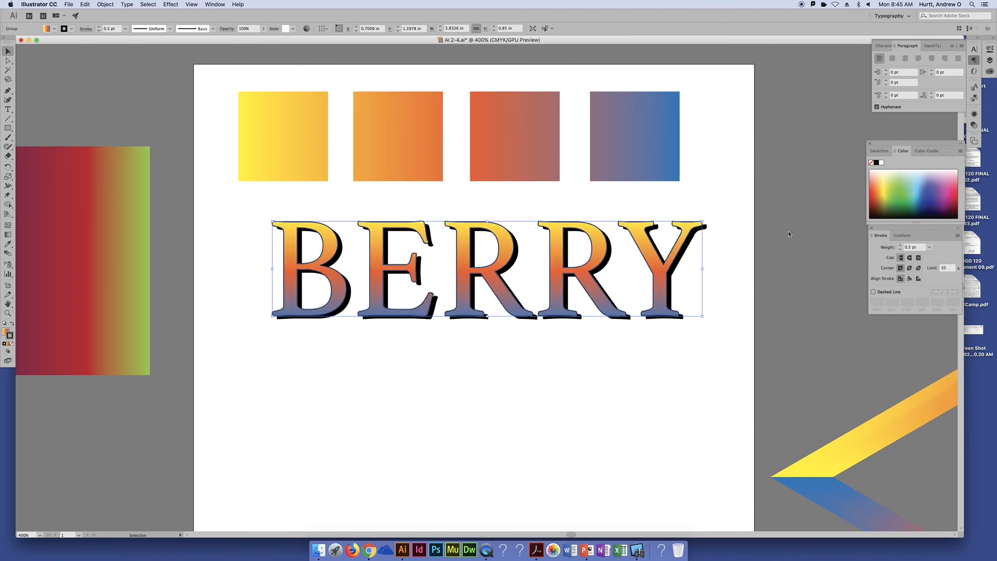
{"action": "left_click", "coordinate": [748, 230]}
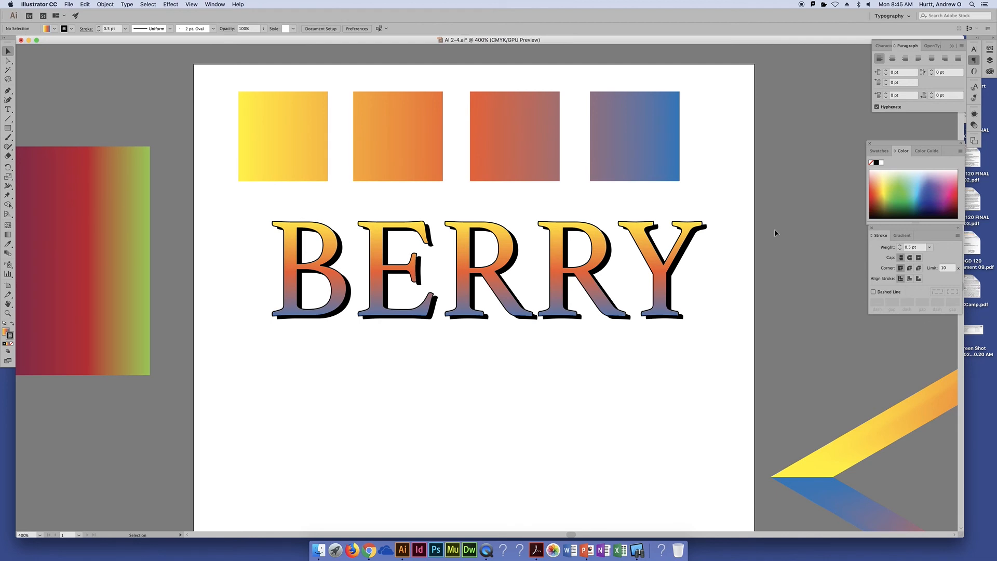
- Nudge the black BERRY shadow up and left, closer to the lettering, to X 0.7286 in and Y 1.4117 in, and deselect it
{"action": "left_click", "coordinate": [691, 237]}
{"action": "key", "text": "Left"}
{"action": "key", "text": "Up"}
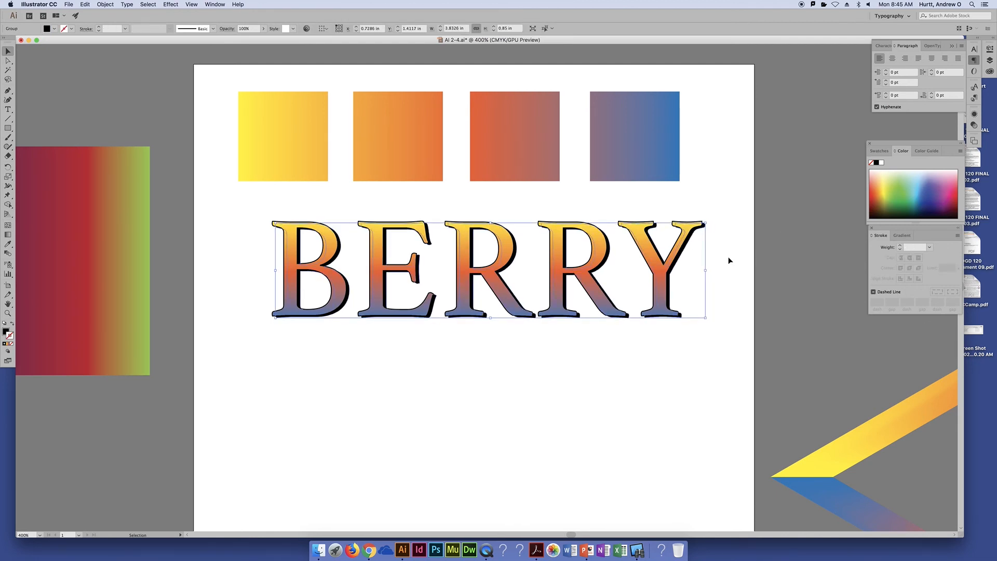
{"action": "left_click", "coordinate": [708, 352]}
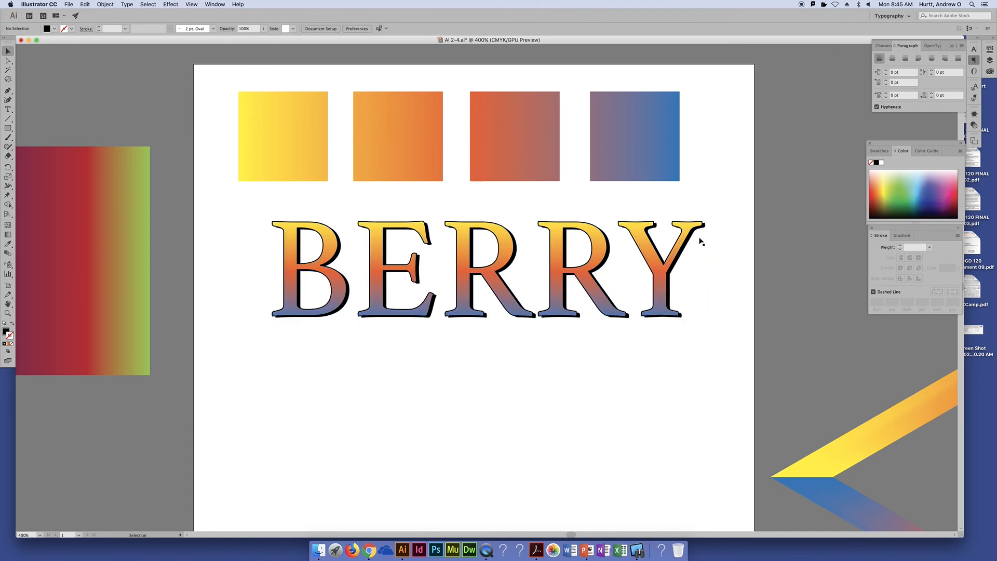
- Move the black BERRY shadow farther down and right, to X 0.7703 in and Y 1.4533 in, and deselect it
{"action": "left_click_drag", "start_coordinate": [697, 238], "coordinate": [694, 235]}
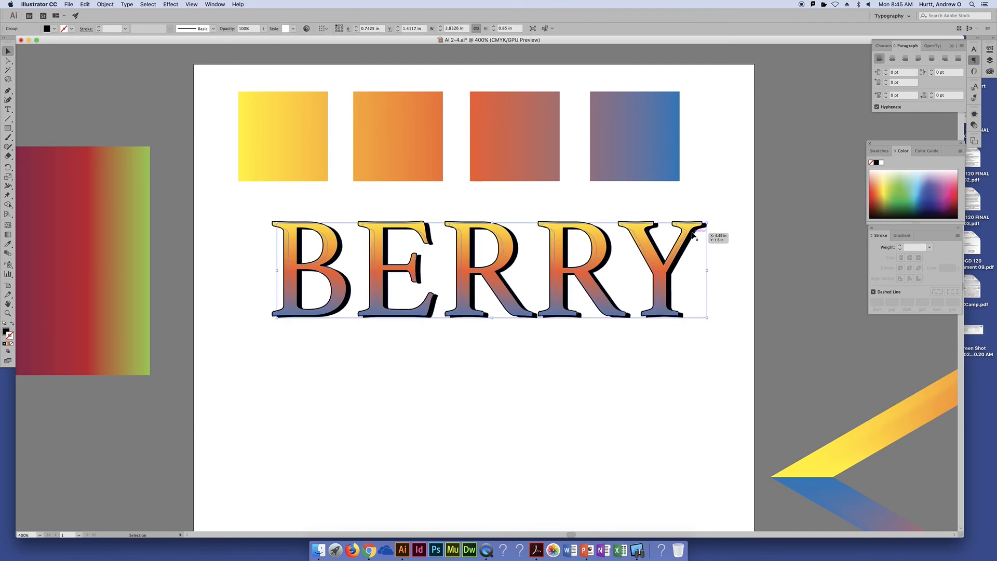
{"action": "key", "text": "Down"}
{"action": "key", "text": "Right"}
{"action": "key", "text": "Down"}
{"action": "key", "text": "Right"}
{"action": "key", "text": "Down"}
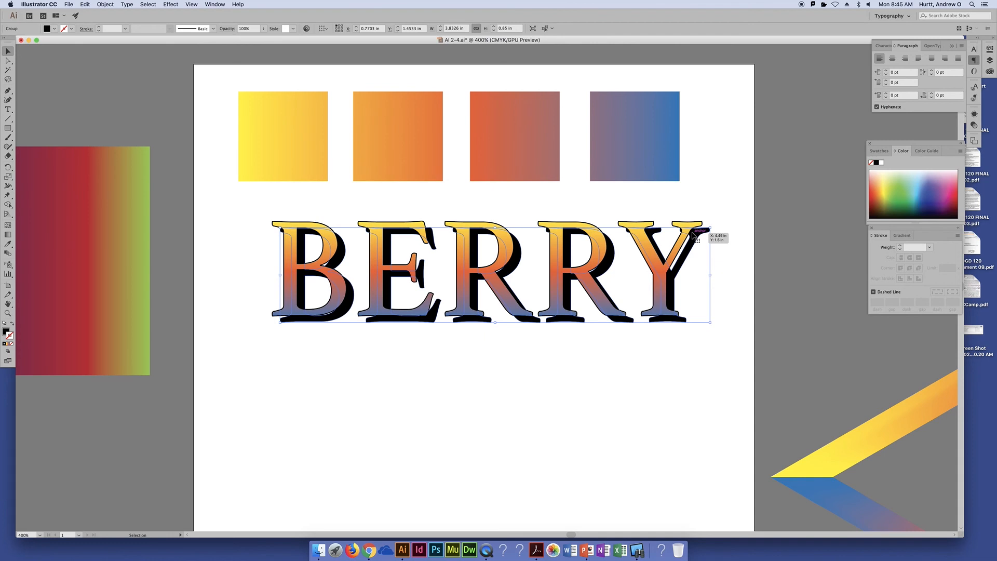
{"action": "left_click", "coordinate": [619, 452]}
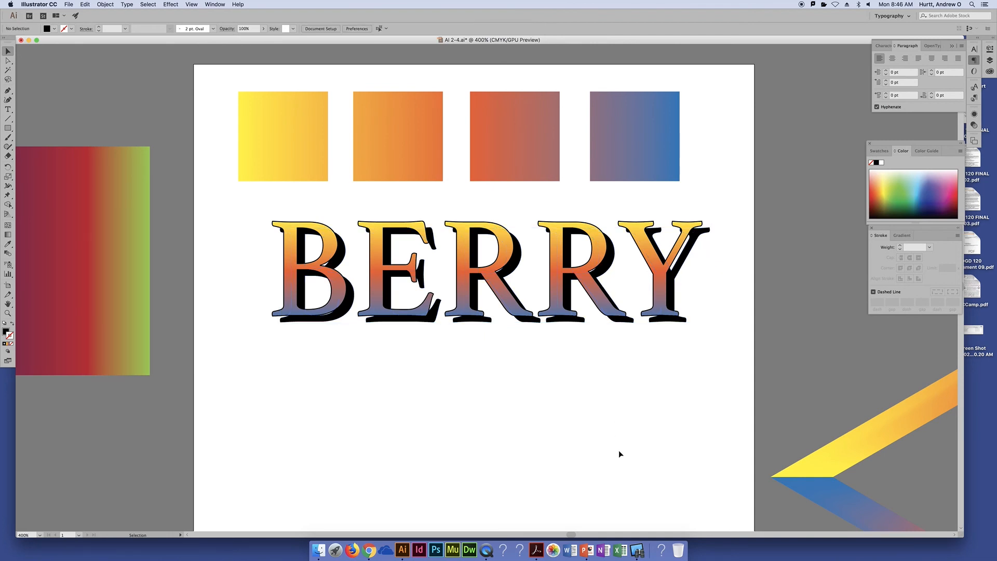
- Nudge the black BERRY shadow back toward the lettering, to X 0.7425 in and Y 1.4255 in, and deselect it
{"action": "key", "text": "super+minus"}
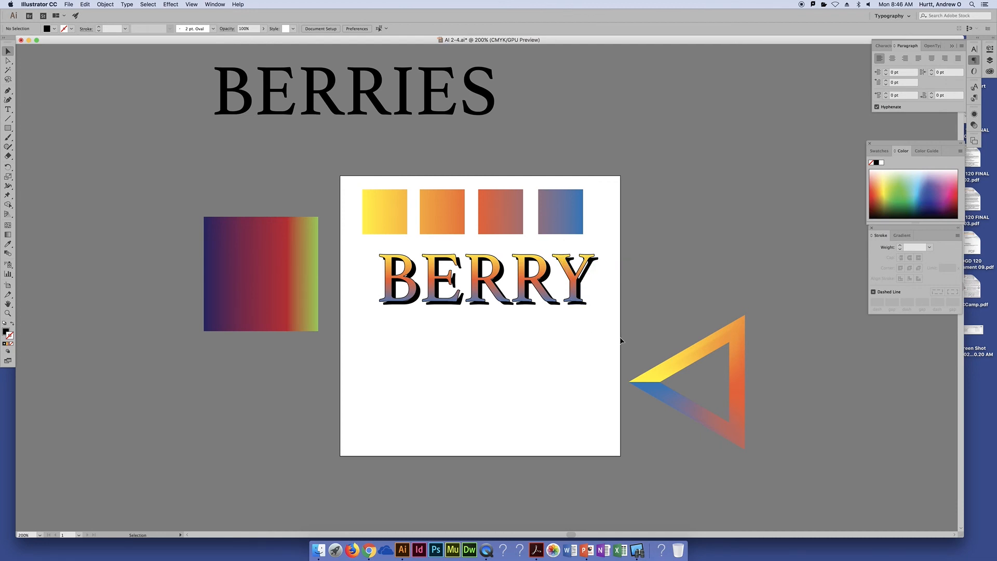
{"action": "left_click", "coordinate": [592, 293]}
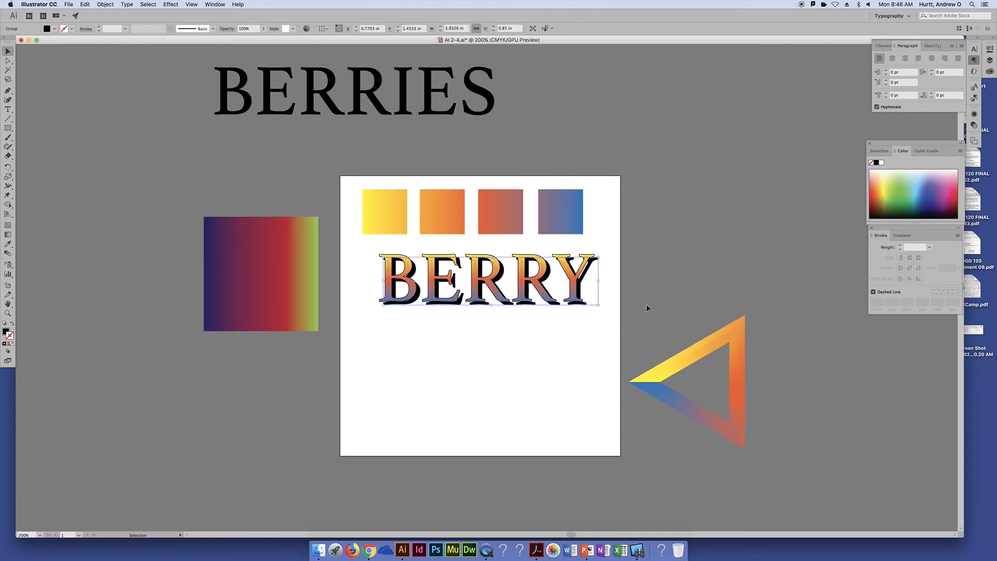
{"action": "key", "text": "Left"}
{"action": "key", "text": "Up"}
{"action": "key", "text": "Left"}
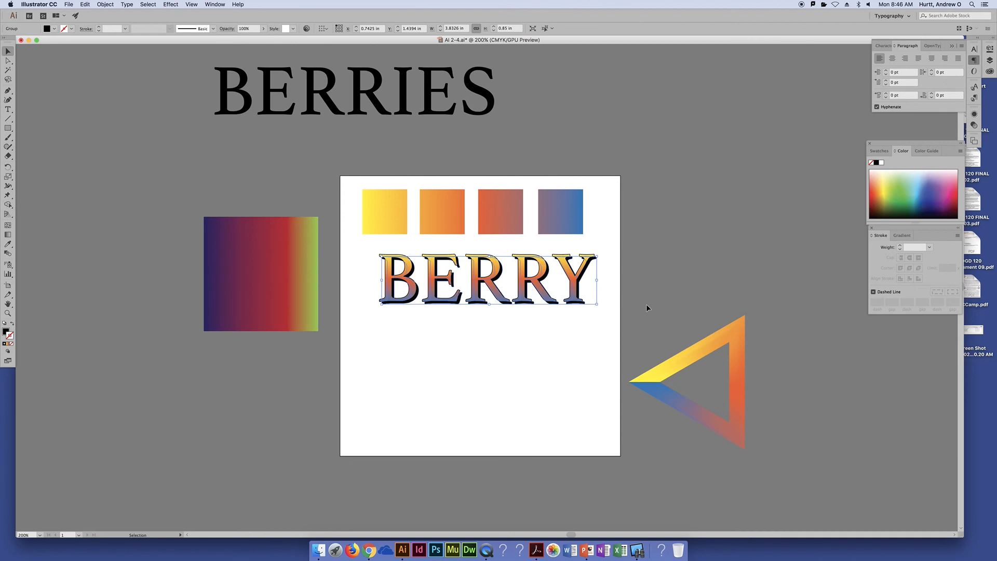
{"action": "key", "text": "Right"}
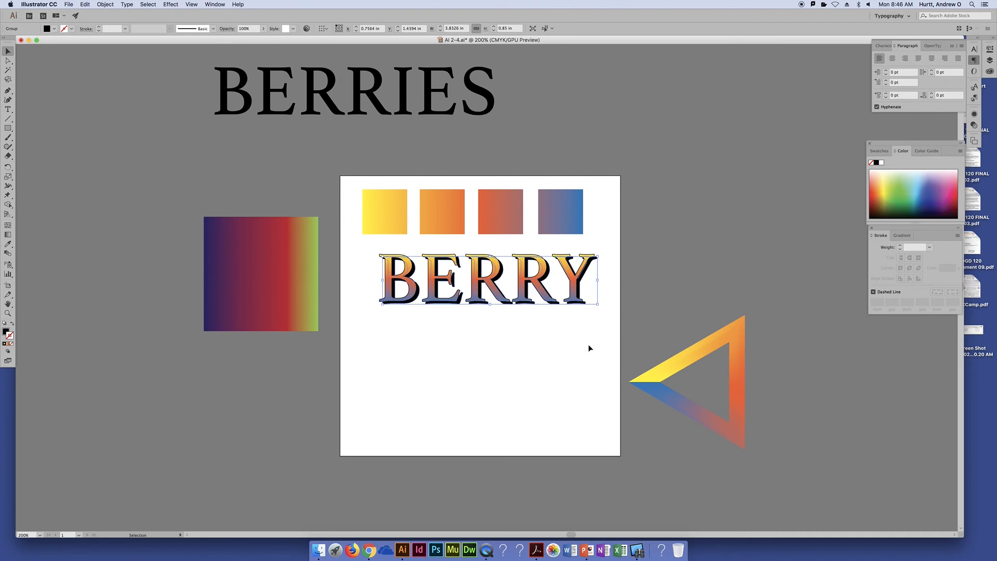
{"action": "left_click", "coordinate": [591, 307]}
{"action": "key", "text": "super+equal"}
{"action": "key", "text": "super+equal"}
{"action": "key", "text": "super+equal"}
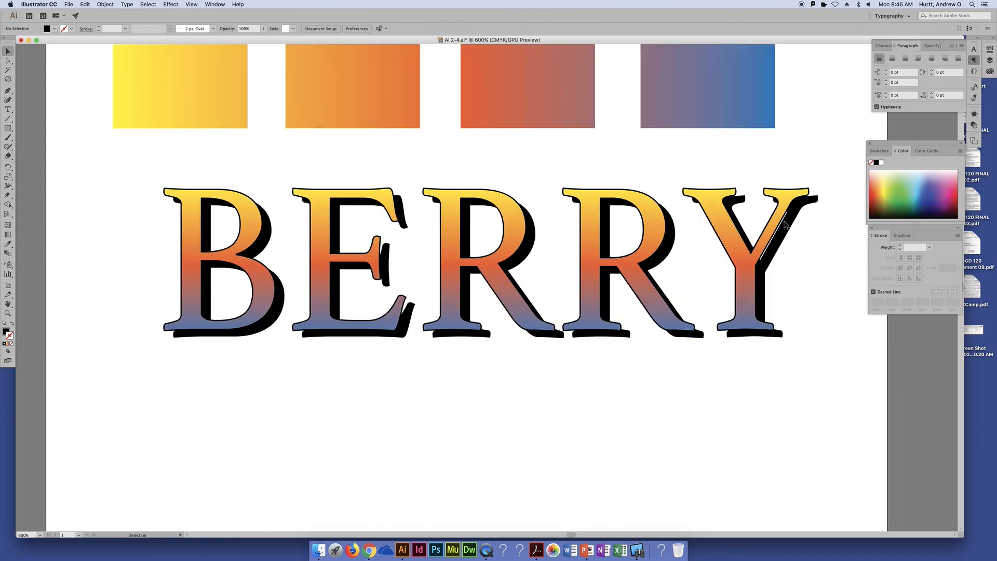
{"action": "left_click", "coordinate": [781, 249]}
{"action": "key", "text": "Left"}
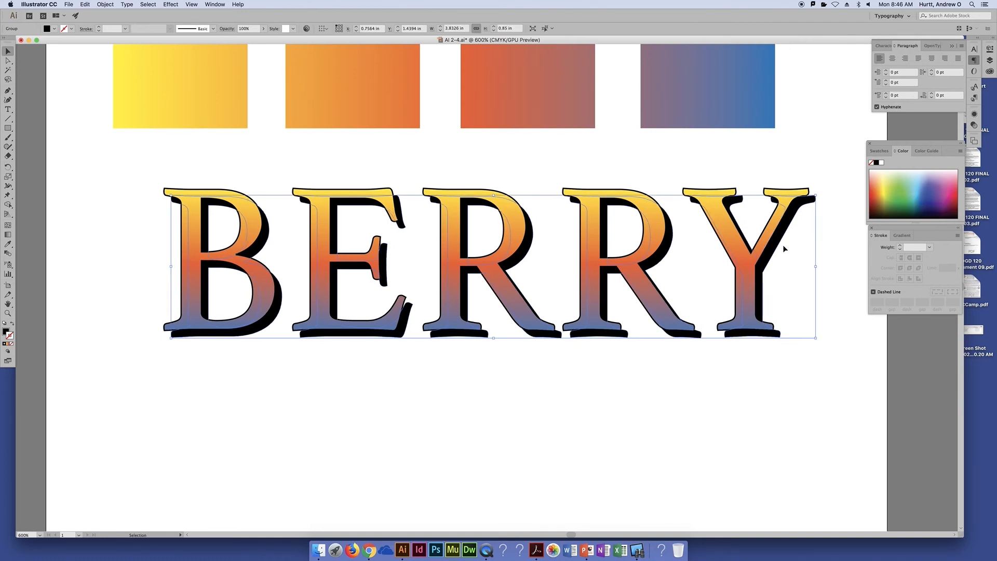
{"action": "key", "text": "Up"}
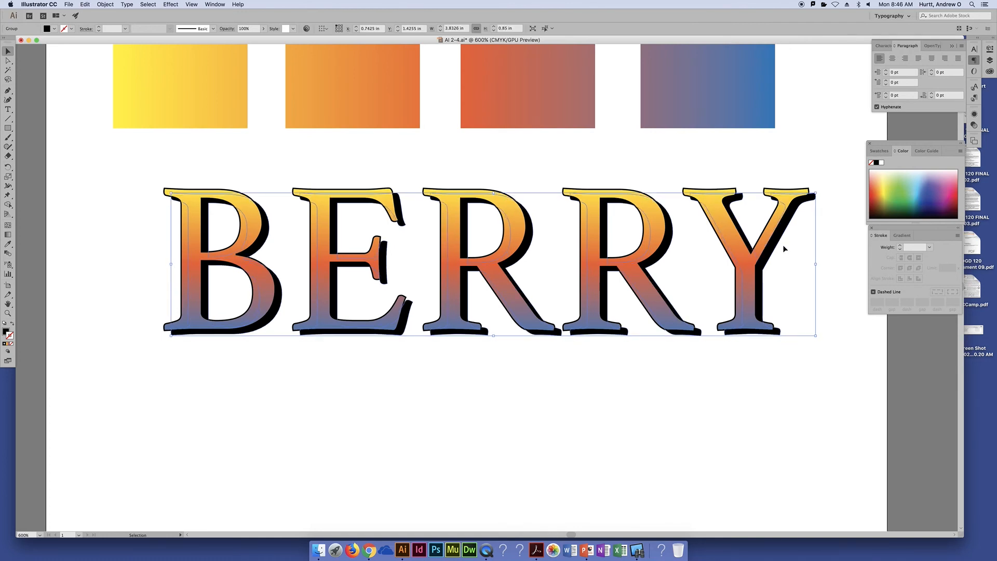
{"action": "left_click", "coordinate": [736, 391]}
- Copy the fourth gradient square, paste the copy directly behind it, and offset the copy about 0.03 in right and 0.03 in down
{"action": "key", "text": "super+minus"}
{"action": "key", "text": "super+minus"}
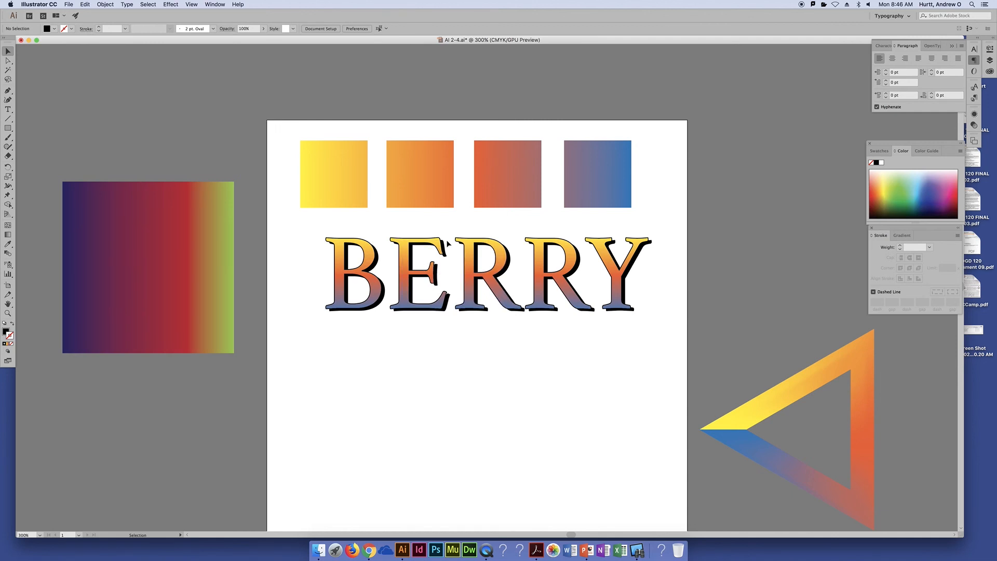
{"action": "left_click", "coordinate": [617, 186]}
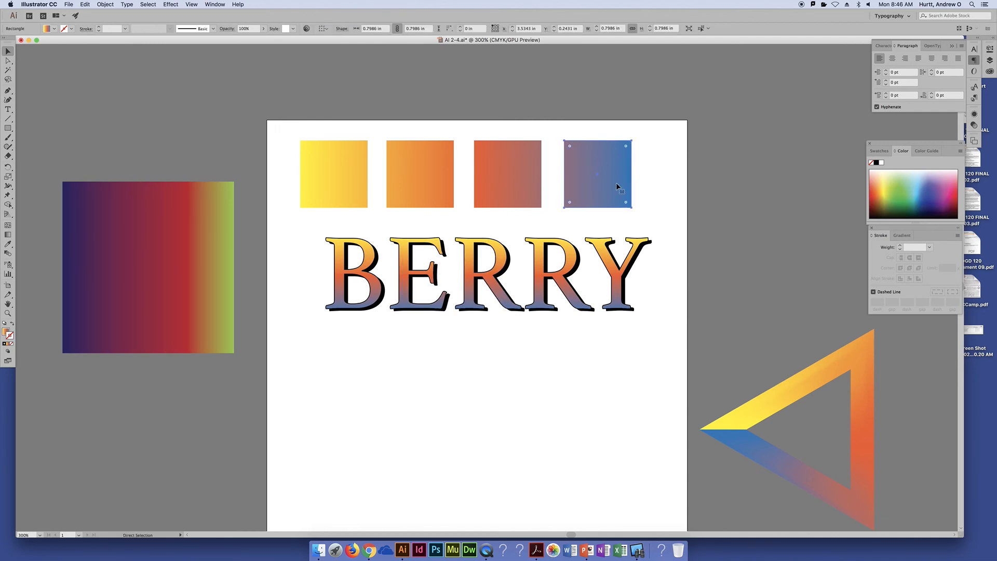
{"action": "key", "text": "v"}
{"action": "key", "text": "a"}
{"action": "key", "text": "v"}
{"action": "key", "text": "Right"}
{"action": "key", "text": "Right"}
{"action": "key", "text": "Down"}
{"action": "key", "text": "Down"}
- Fill the rear copy of the fourth square with black, remove its stroke, and deselect it
{"action": "left_click", "coordinate": [877, 163]}
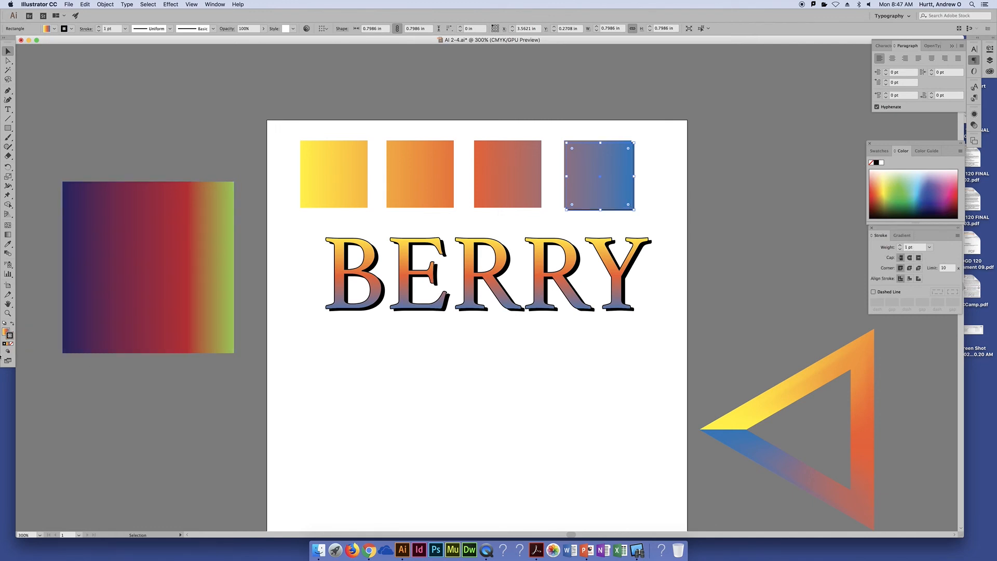
{"action": "left_click", "coordinate": [13, 323]}
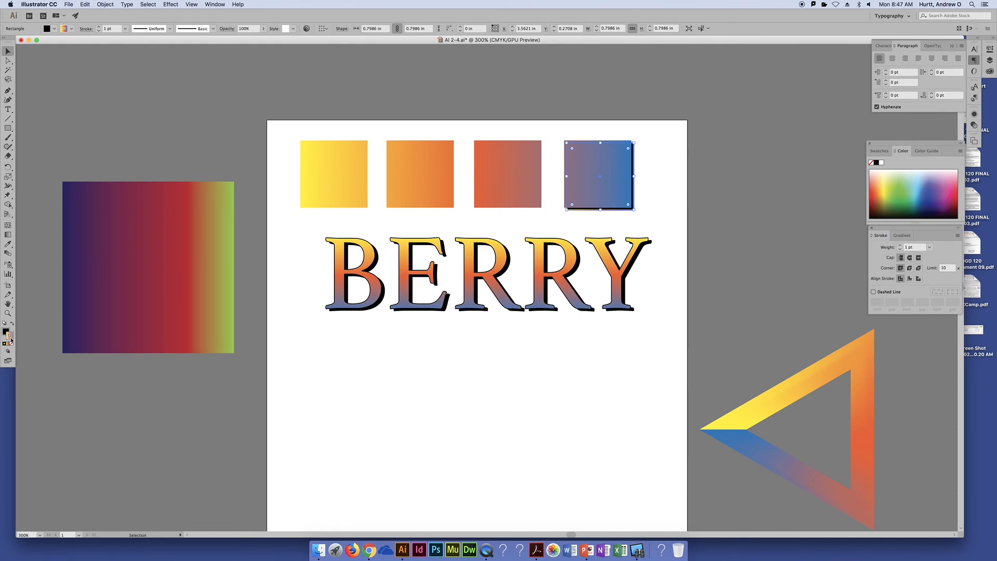
{"action": "left_click", "coordinate": [11, 343]}
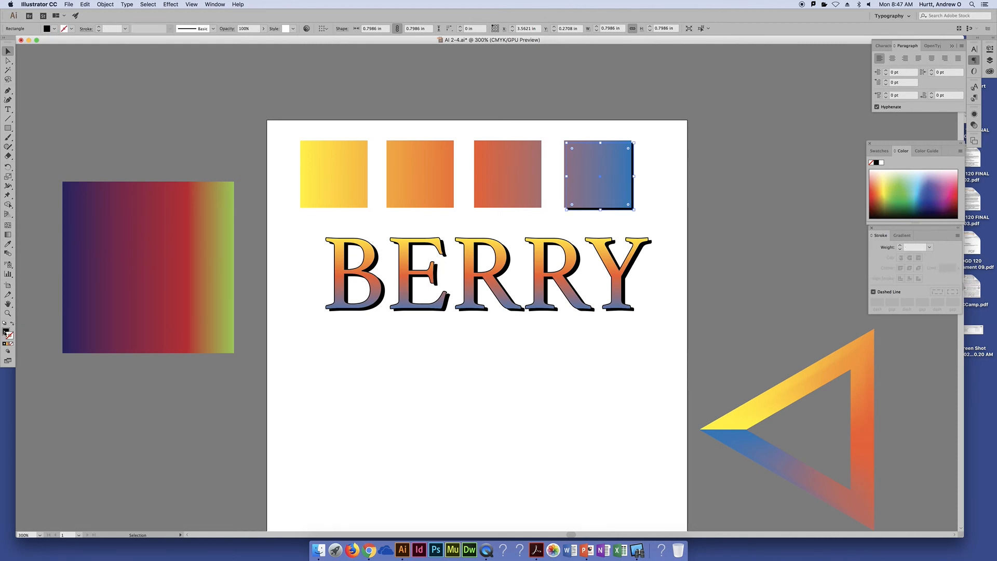
{"action": "left_click", "coordinate": [609, 389]}
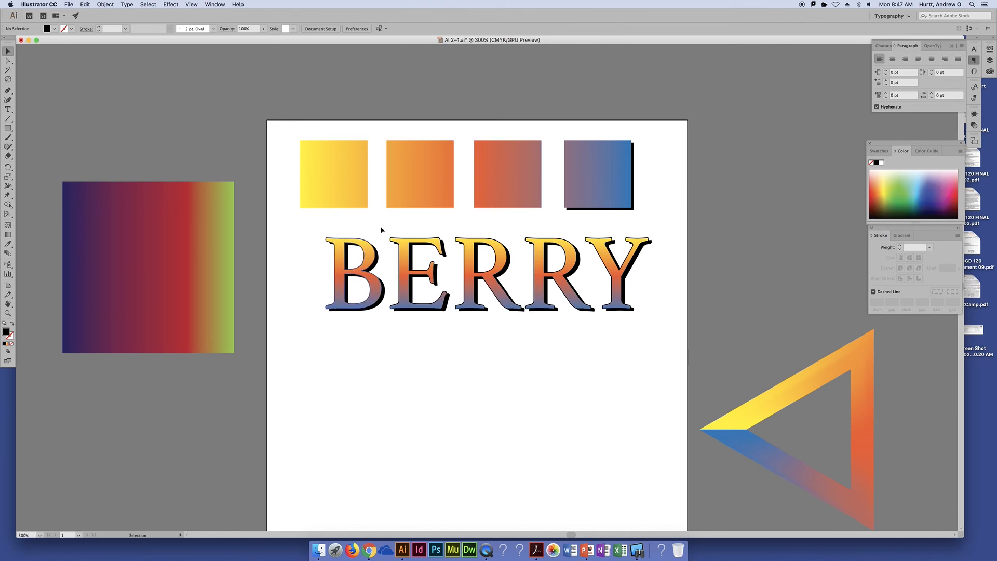
{"action": "left_click", "coordinate": [367, 258]}
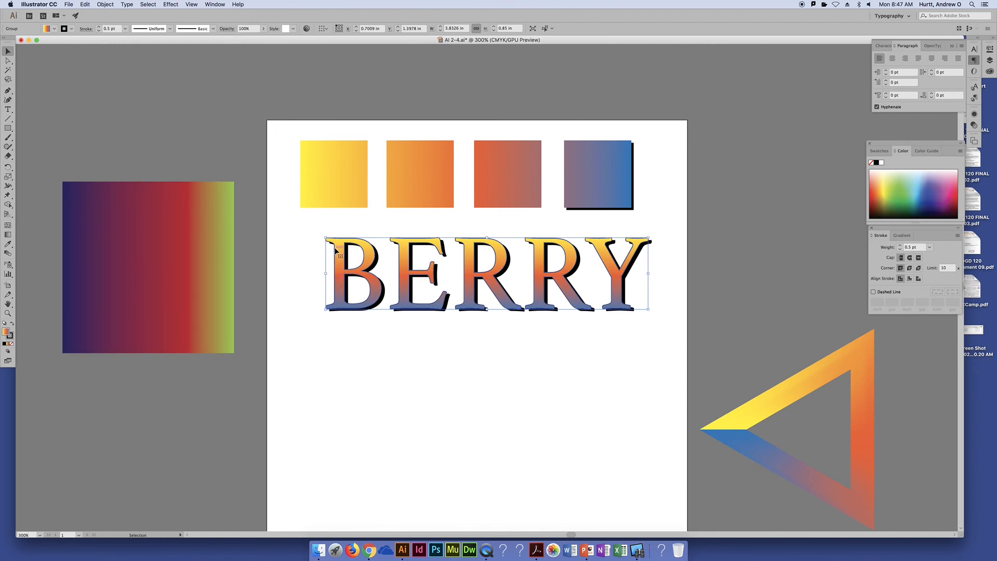
{"action": "left_click", "coordinate": [320, 256]}
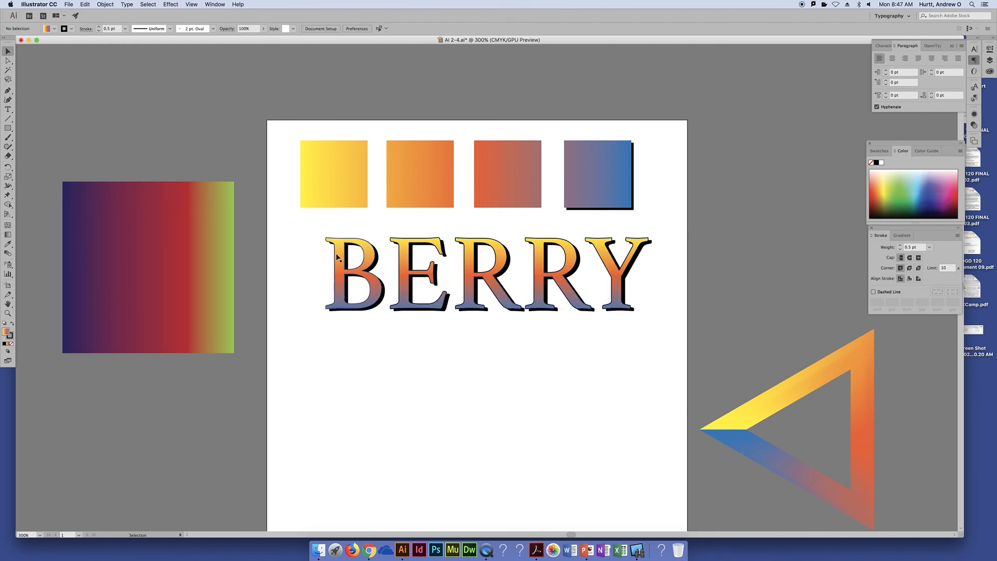